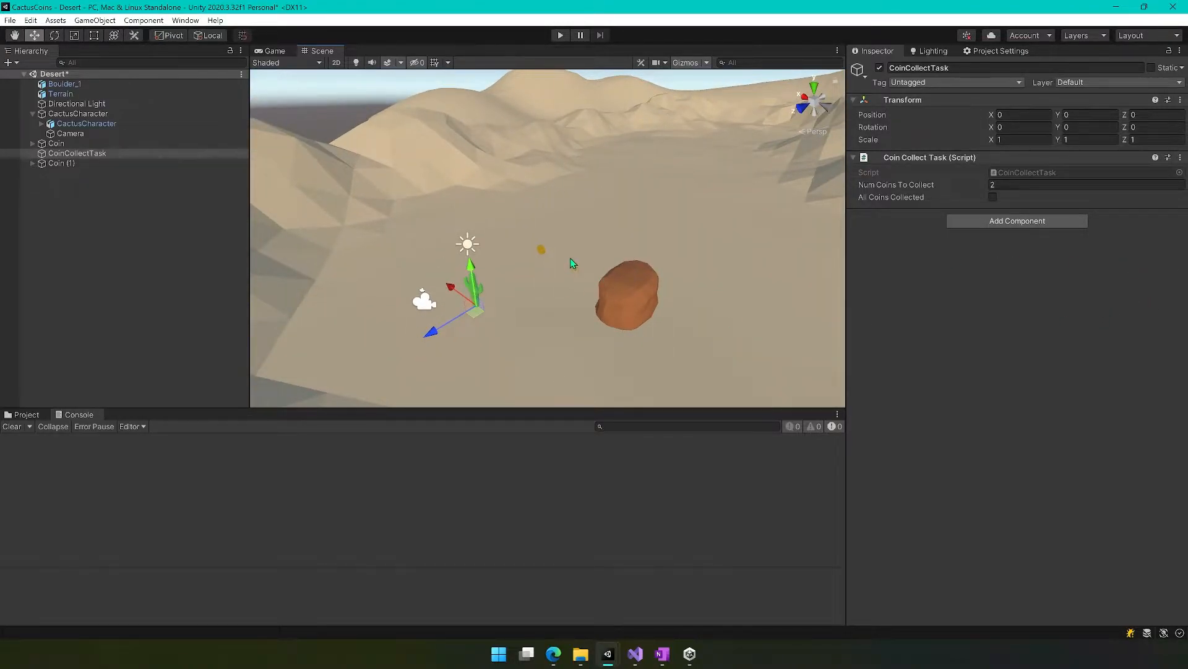
Place the SpringWater mesh in the terrain's hollow at about X 0.51, Z -71.34.
{"action": "right_click_drag", "start_coordinate": [687, 207], "coordinate": [797, 187]}
{"action": "key", "text": "a"}
{"action": "right_click_drag", "start_coordinate": [721, 226], "coordinate": [643, 341]}
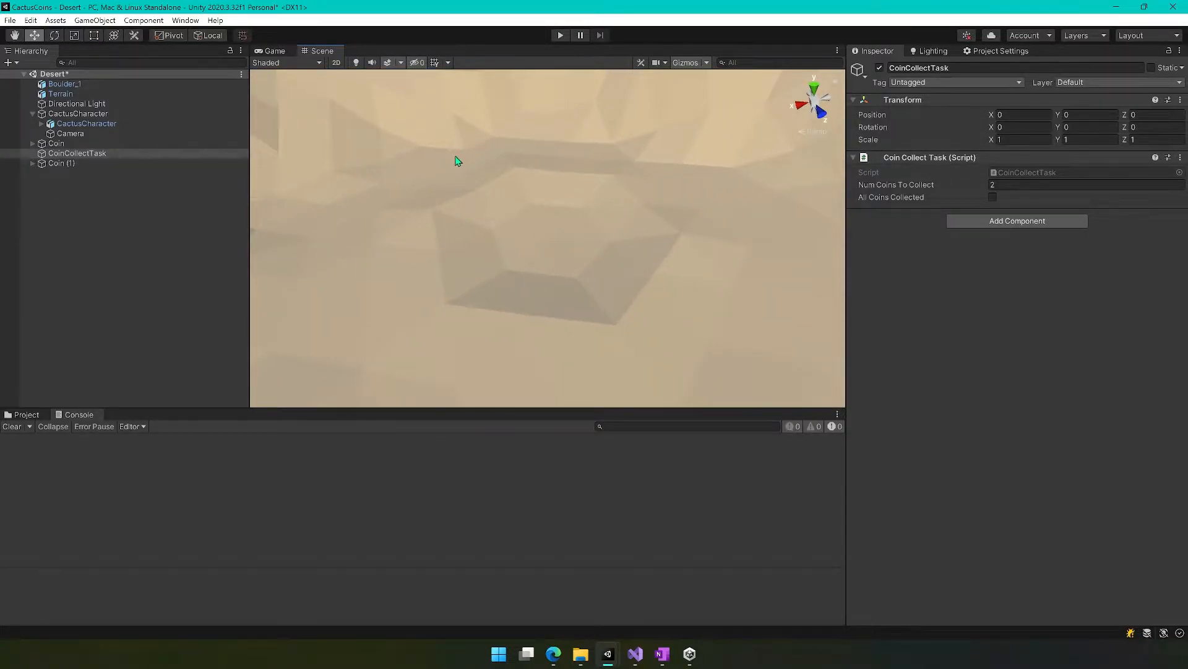
{"action": "right_click_drag", "start_coordinate": [554, 308], "coordinate": [625, 304]}
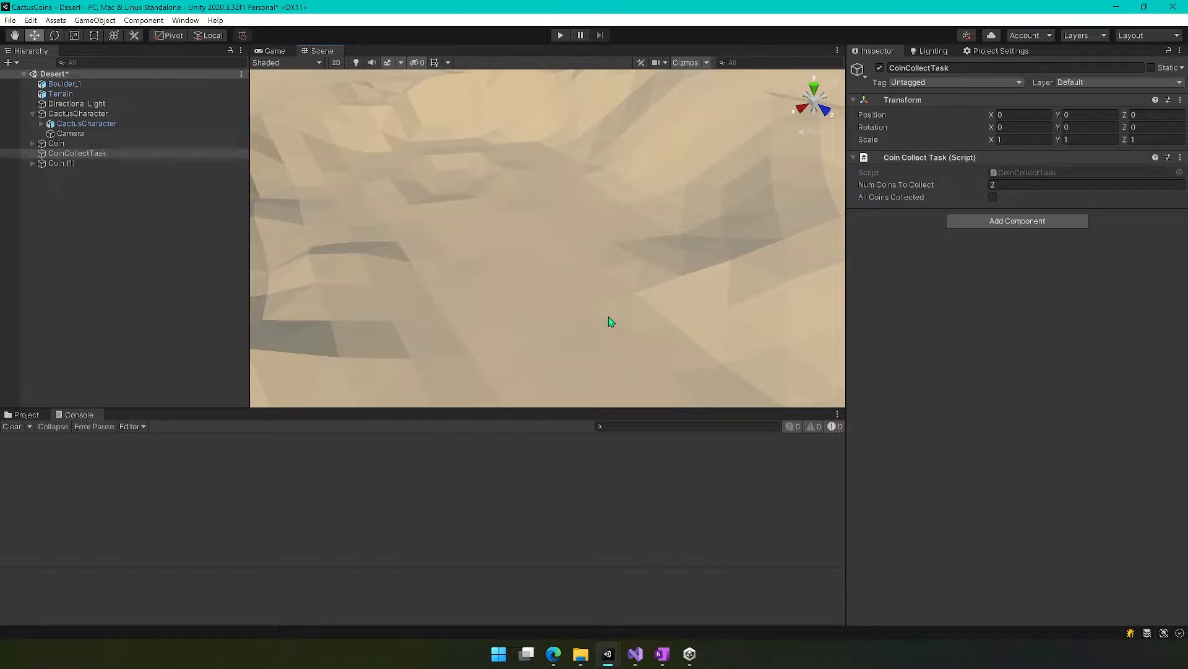
{"action": "right_click_drag", "start_coordinate": [576, 293], "coordinate": [711, 303]}
{"action": "right_click_drag", "start_coordinate": [421, 297], "coordinate": [295, 308]}
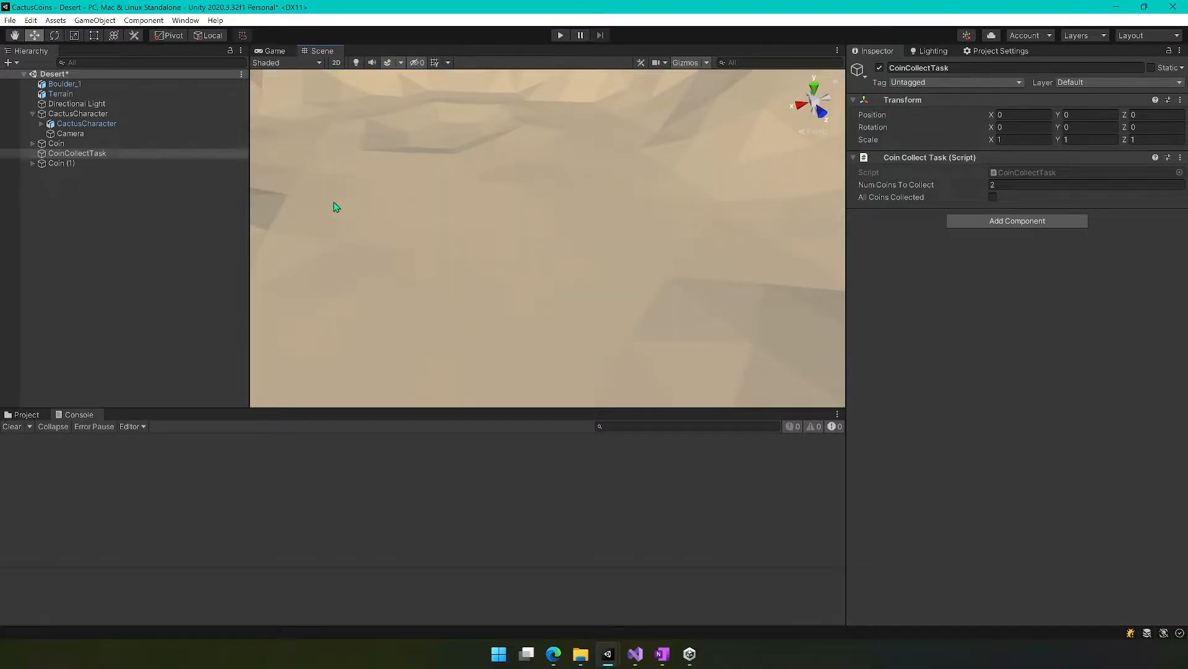
{"action": "right_click_drag", "start_coordinate": [485, 262], "coordinate": [543, 294]}
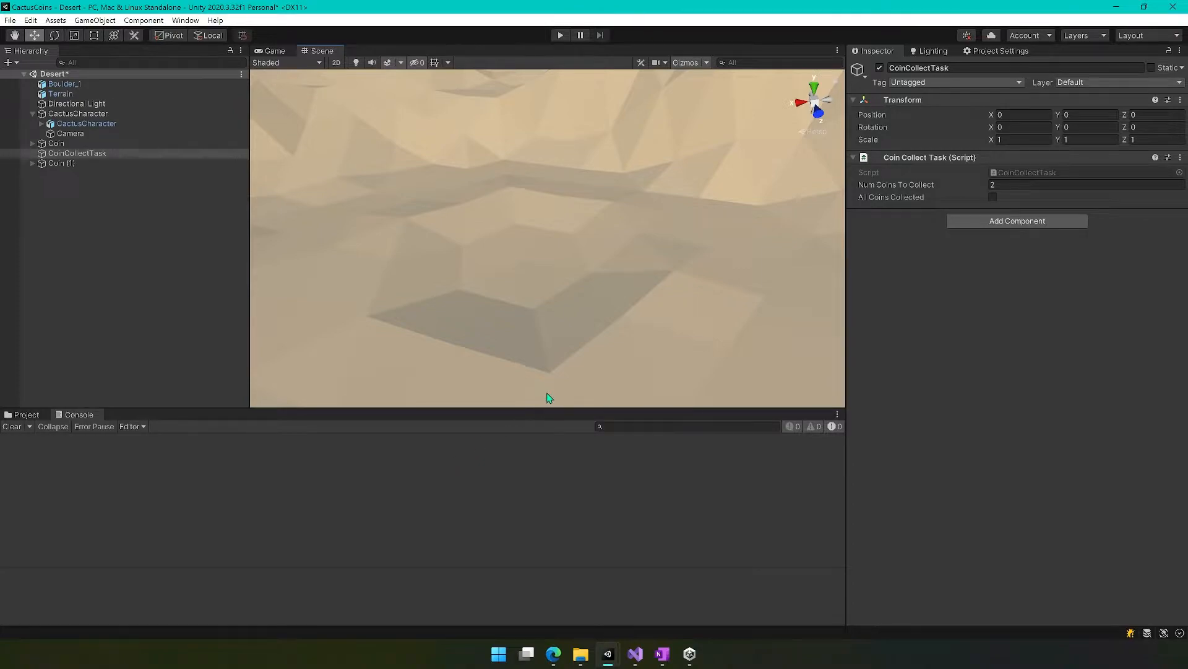
{"action": "left_click", "coordinate": [25, 414]}
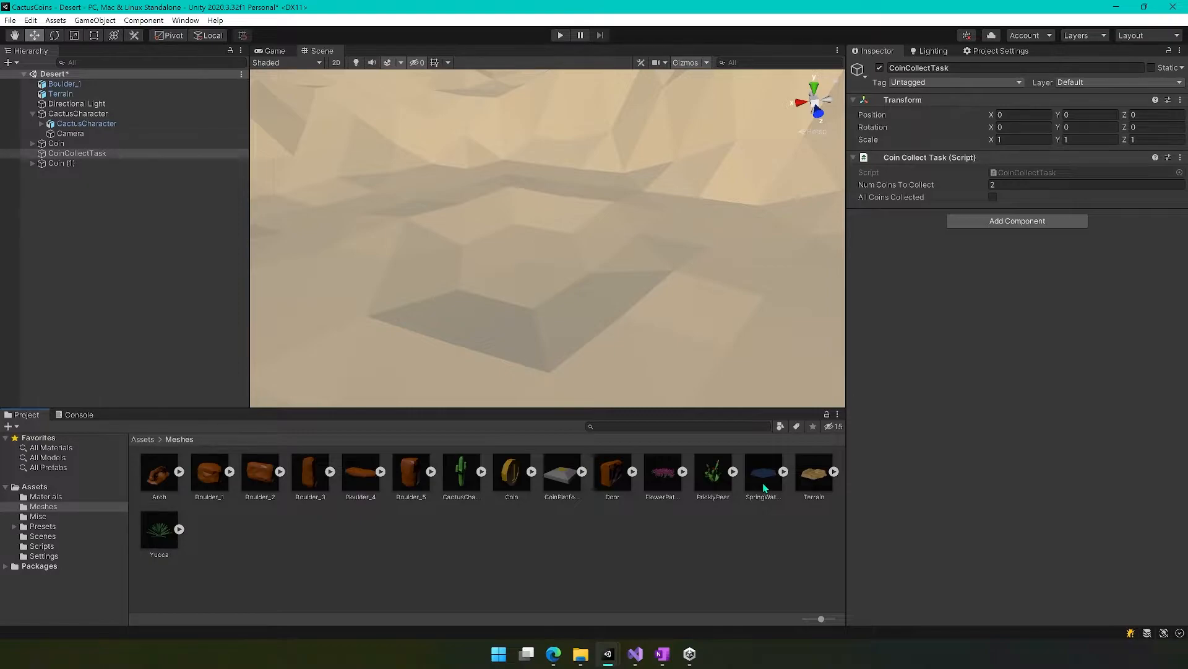
{"action": "left_click_drag", "start_coordinate": [766, 489], "coordinate": [515, 303]}
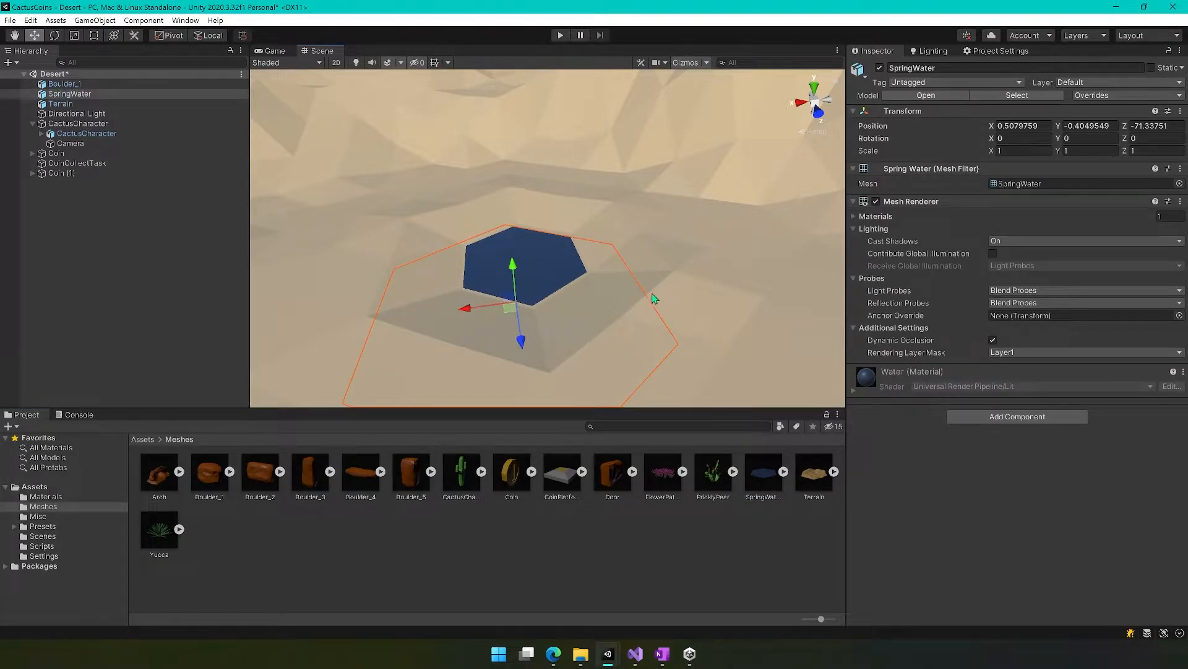
Set the SpringWater object's Y position to 0 and shift it horizontally to fit the hollow.
{"action": "left_click", "coordinate": [1020, 125]}
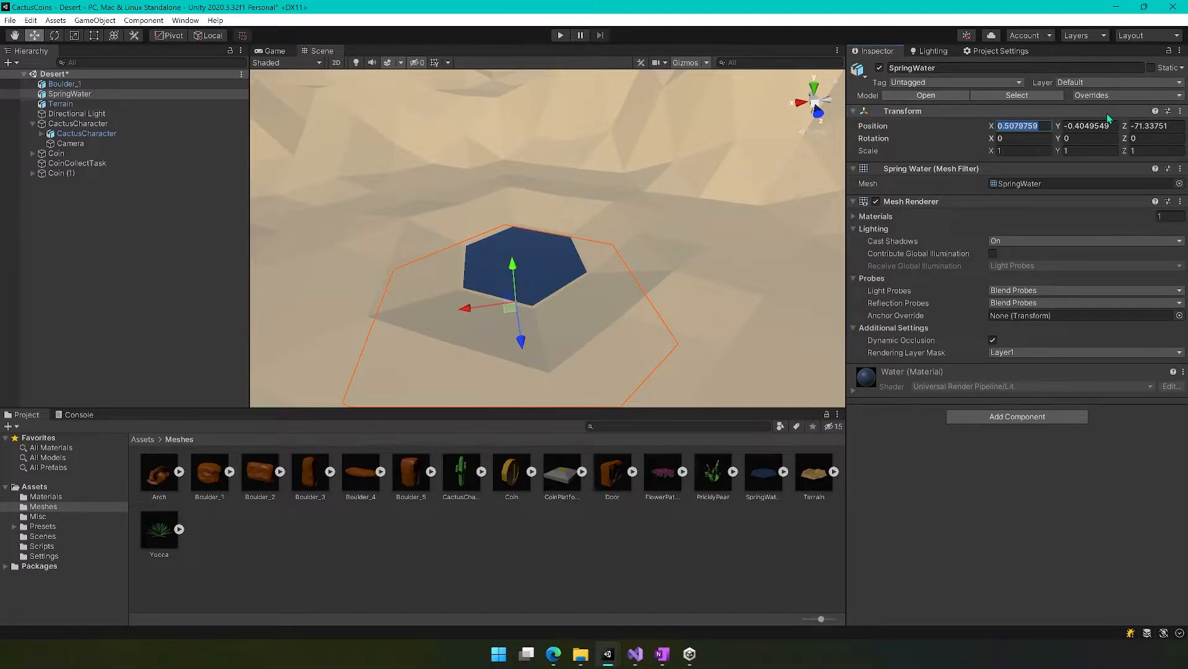
{"action": "left_click", "coordinate": [1103, 124]}
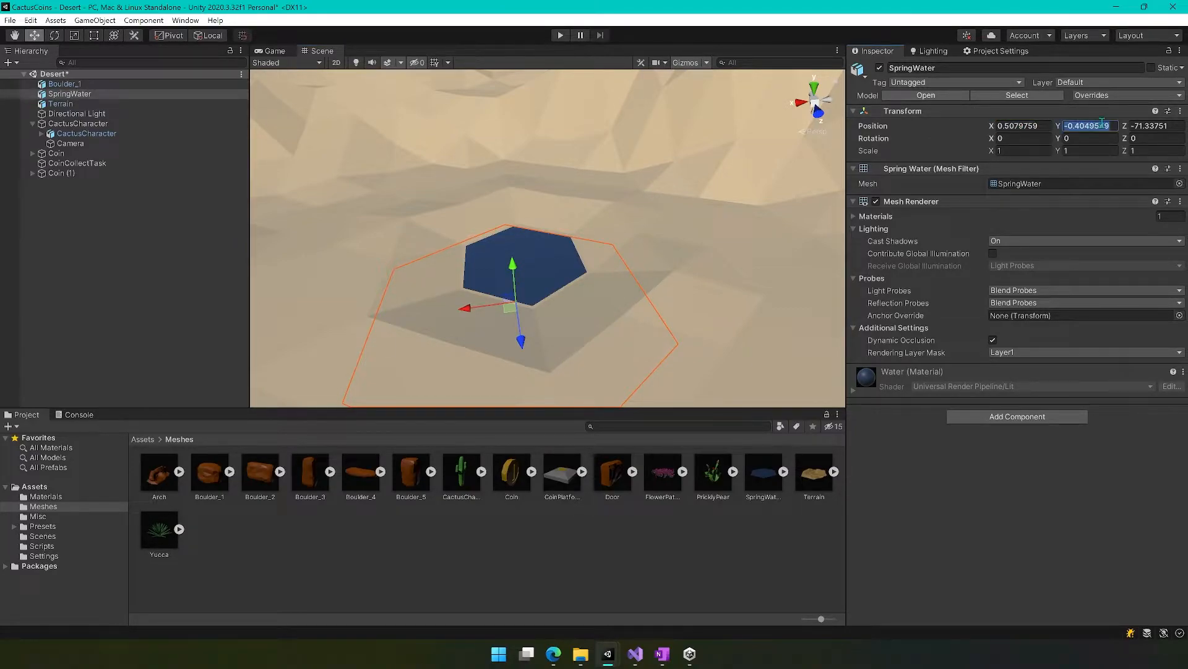
{"action": "type", "text": "0"}
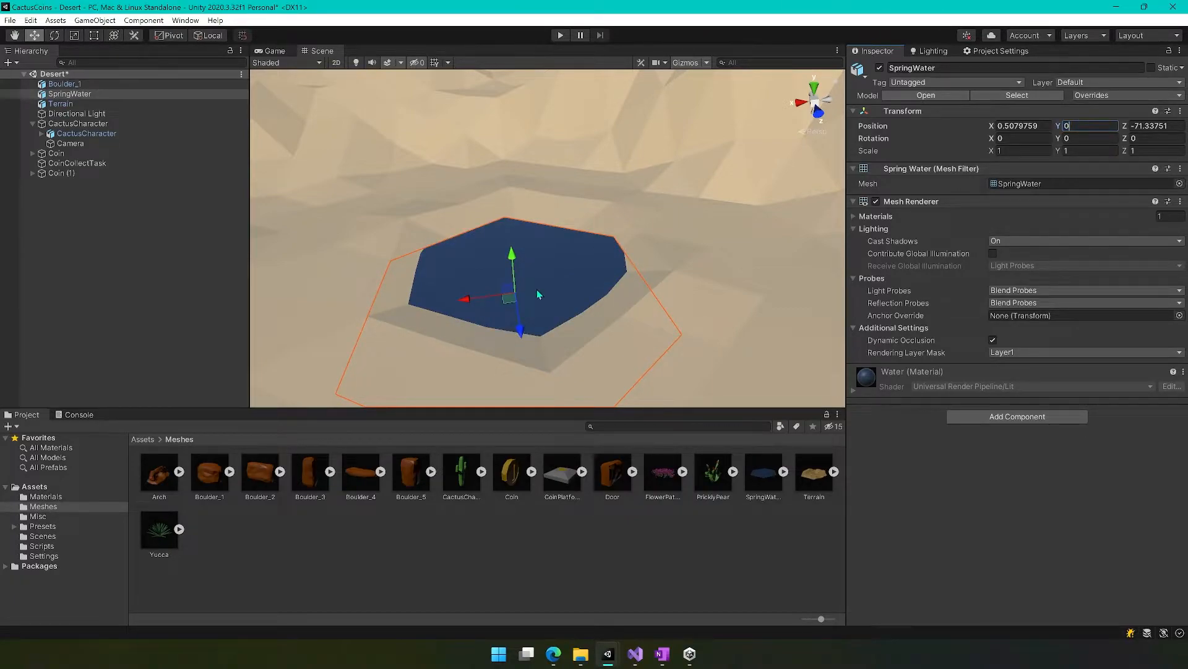
{"action": "left_click_drag", "start_coordinate": [509, 297], "coordinate": [523, 257]}
Place the PricklyPear and Yucca meshes close together beside the pool and the FlowerPatch mesh at its opposite edge.
{"action": "right_click_drag", "start_coordinate": [451, 313], "coordinate": [630, 345]}
{"action": "left_click_drag", "start_coordinate": [714, 482], "coordinate": [551, 226]}
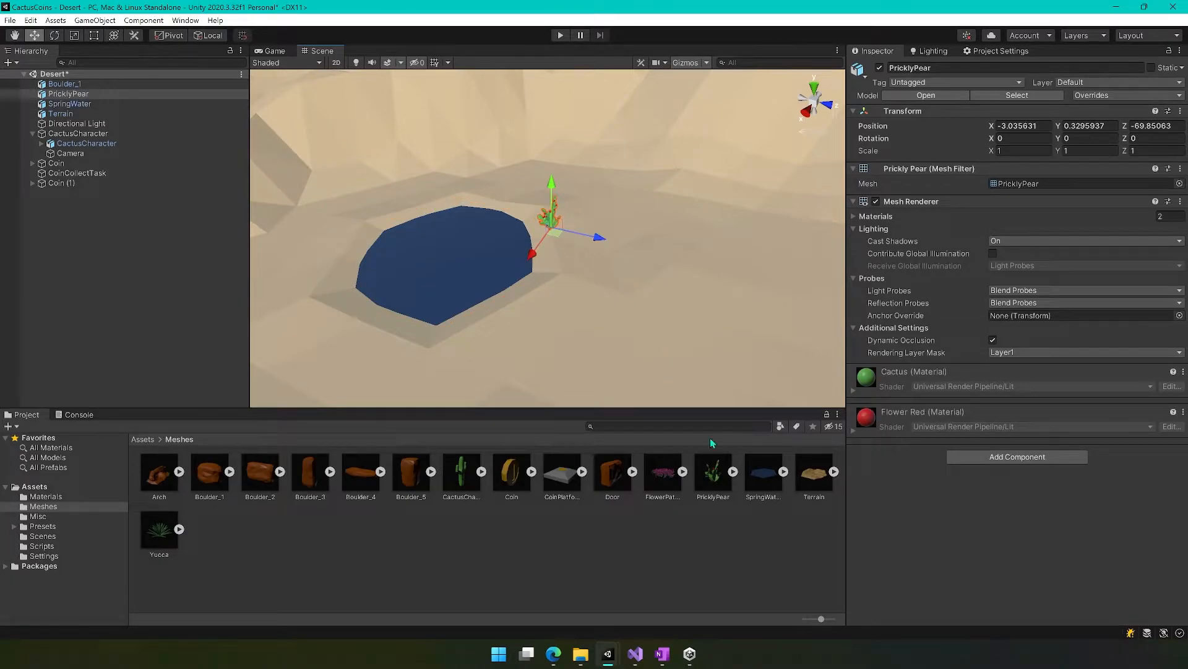
{"action": "left_click_drag", "start_coordinate": [670, 484], "coordinate": [370, 340]}
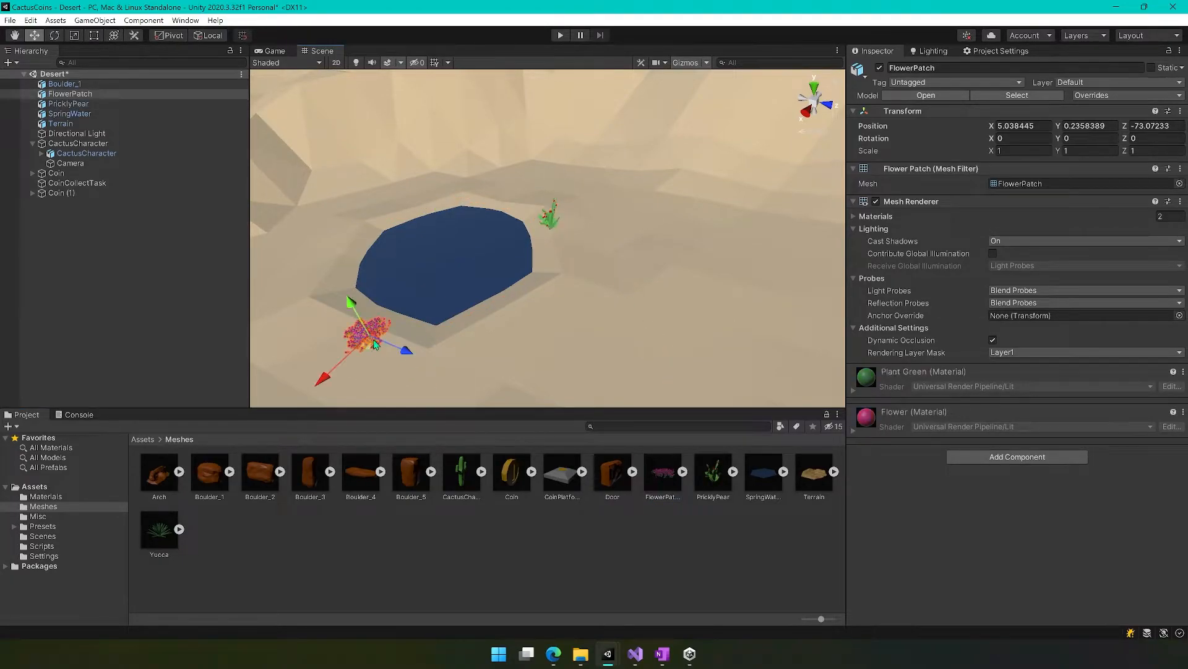
{"action": "left_click_drag", "start_coordinate": [172, 536], "coordinate": [562, 240]}
{"action": "left_click", "coordinate": [565, 358]}
Create a material named PlantGreen in the Materials folder.
{"action": "right_click_drag", "start_coordinate": [642, 335], "coordinate": [611, 207]}
{"action": "key", "text": "d"}
{"action": "key", "text": "w"}
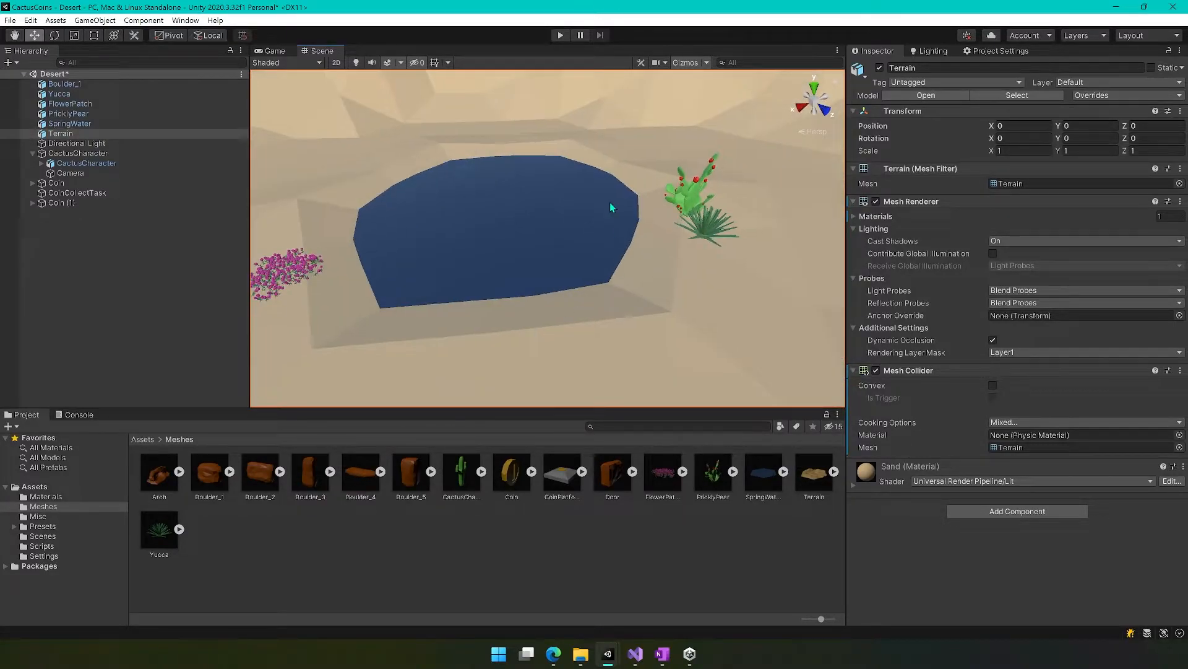
{"action": "right_click_drag", "start_coordinate": [528, 313], "coordinate": [655, 289]}
{"action": "key", "text": "w"}
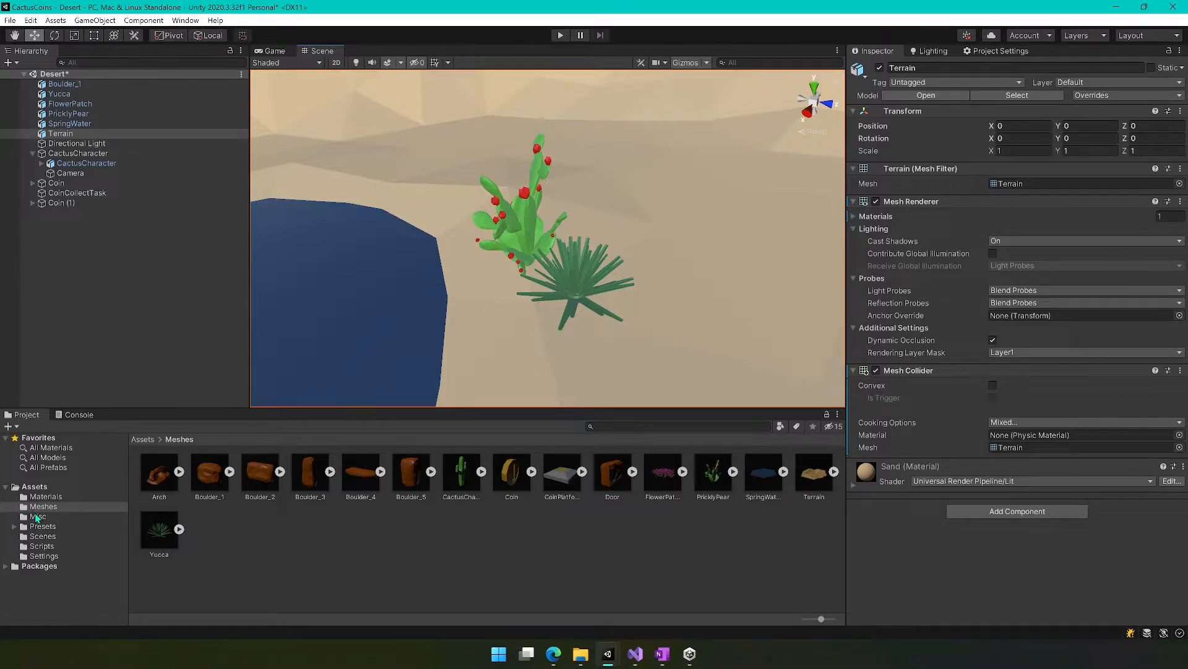
{"action": "left_click", "coordinate": [47, 496]}
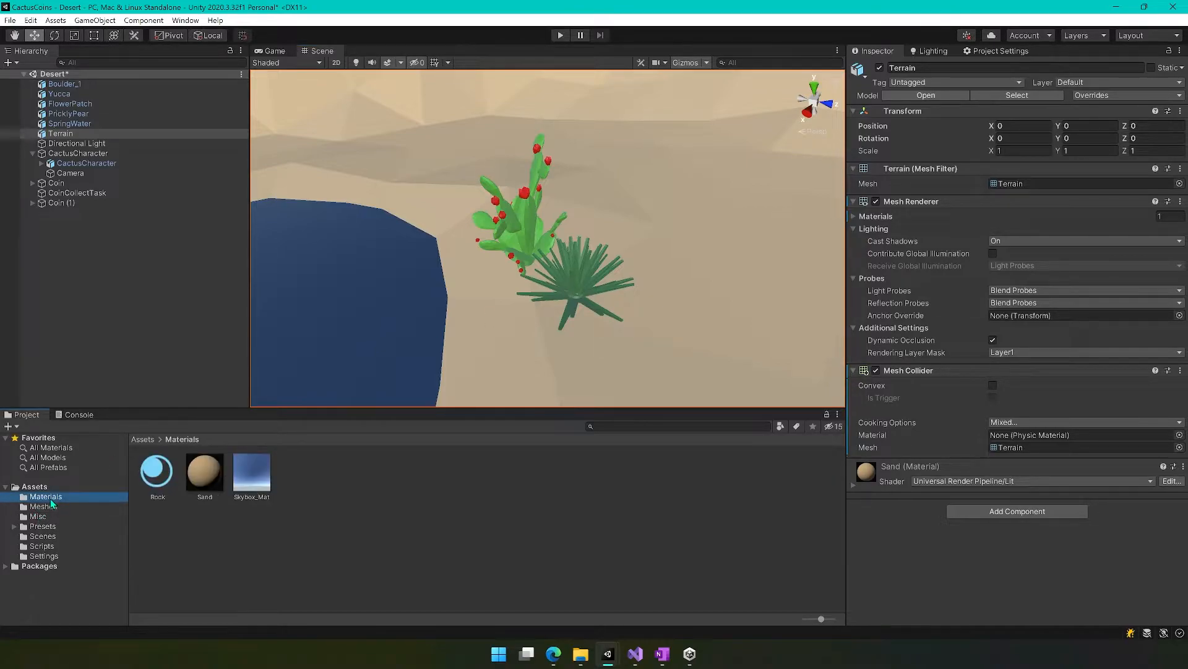
{"action": "left_click", "coordinate": [280, 543]}
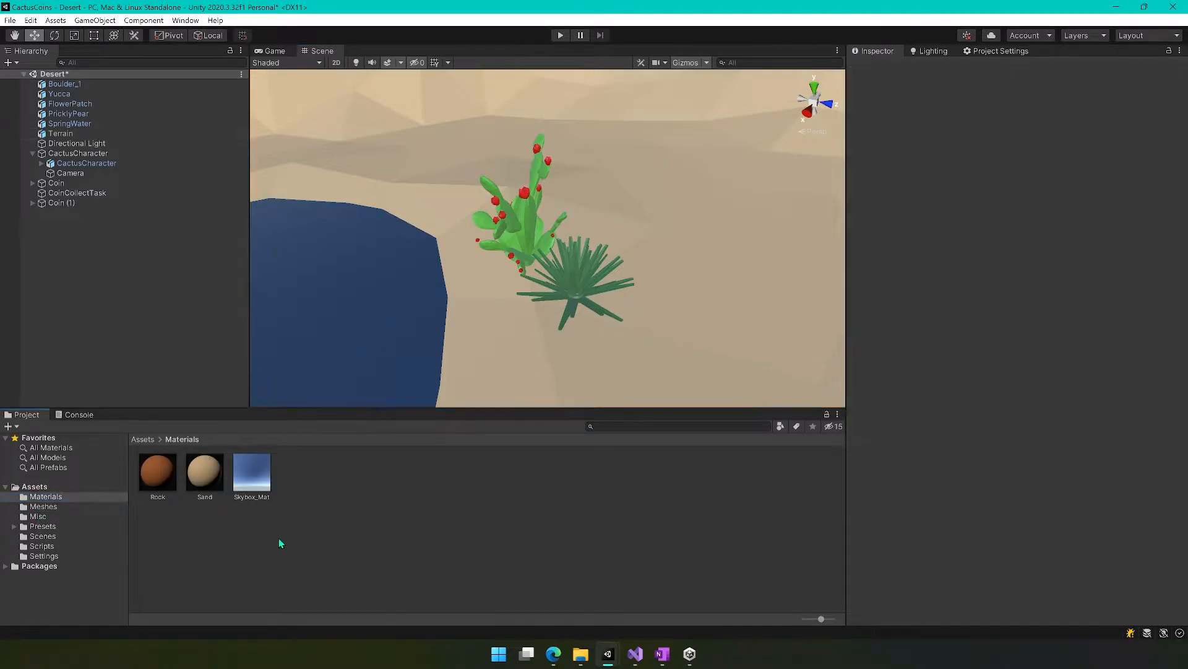
{"action": "right_click", "coordinate": [354, 494]}
{"action": "mouse_move", "coordinate": [408, 178]}
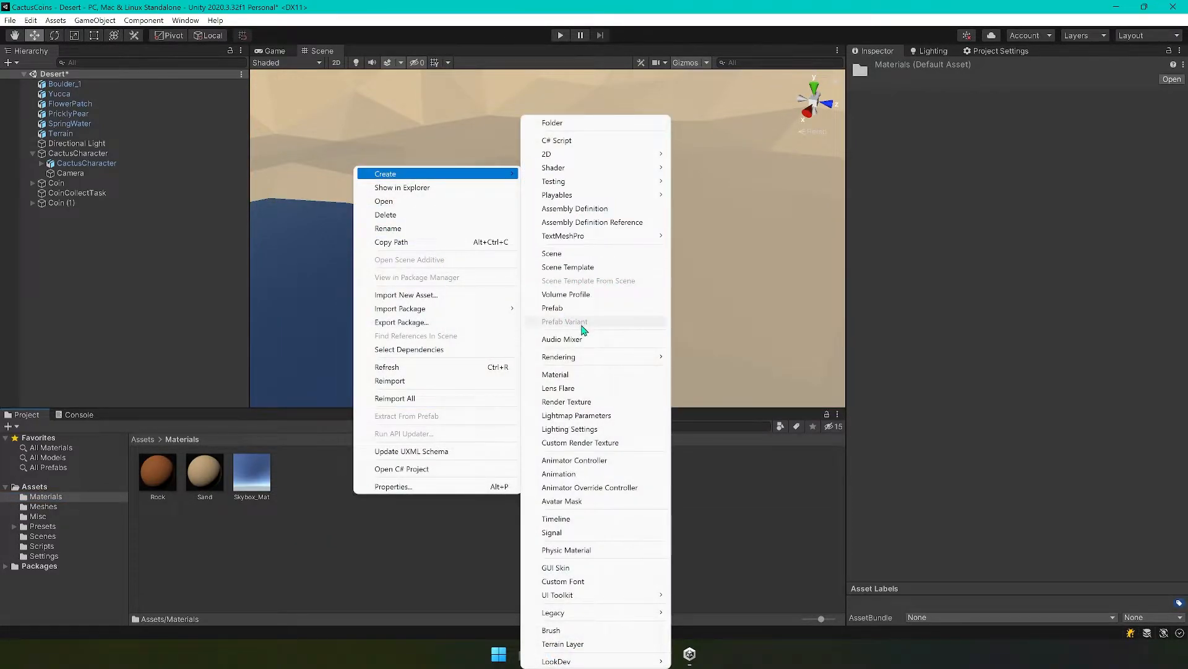
{"action": "left_click", "coordinate": [572, 374]}
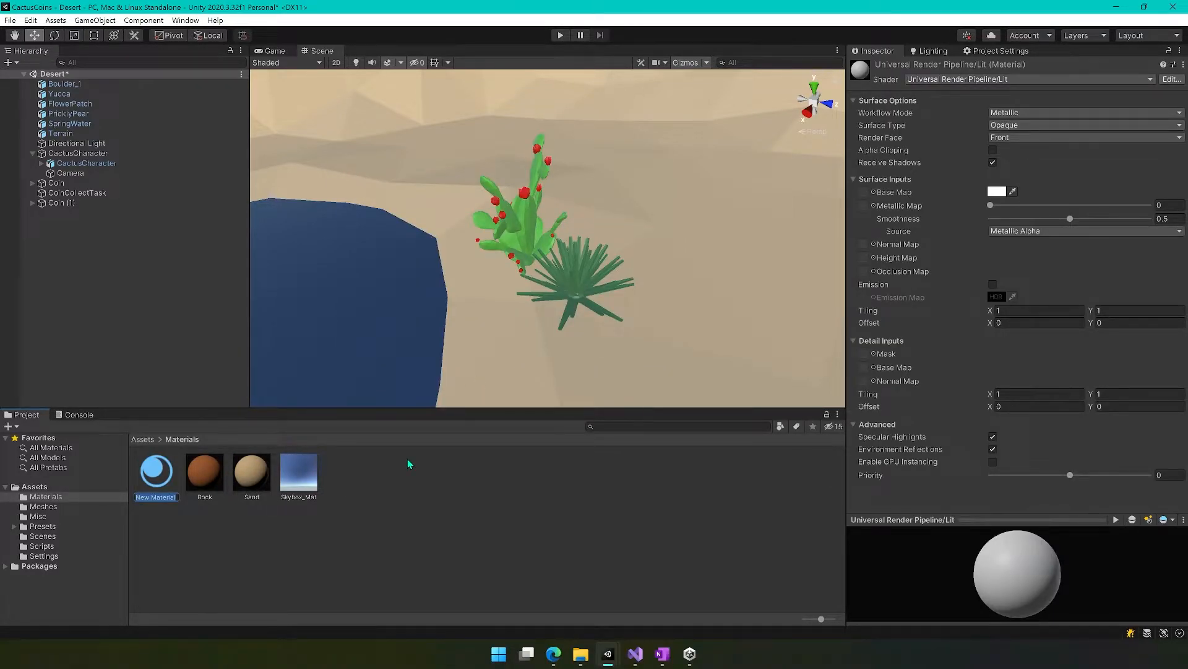
{"action": "type", "text": "PlantGreen"}
{"action": "key", "text": "Return"}
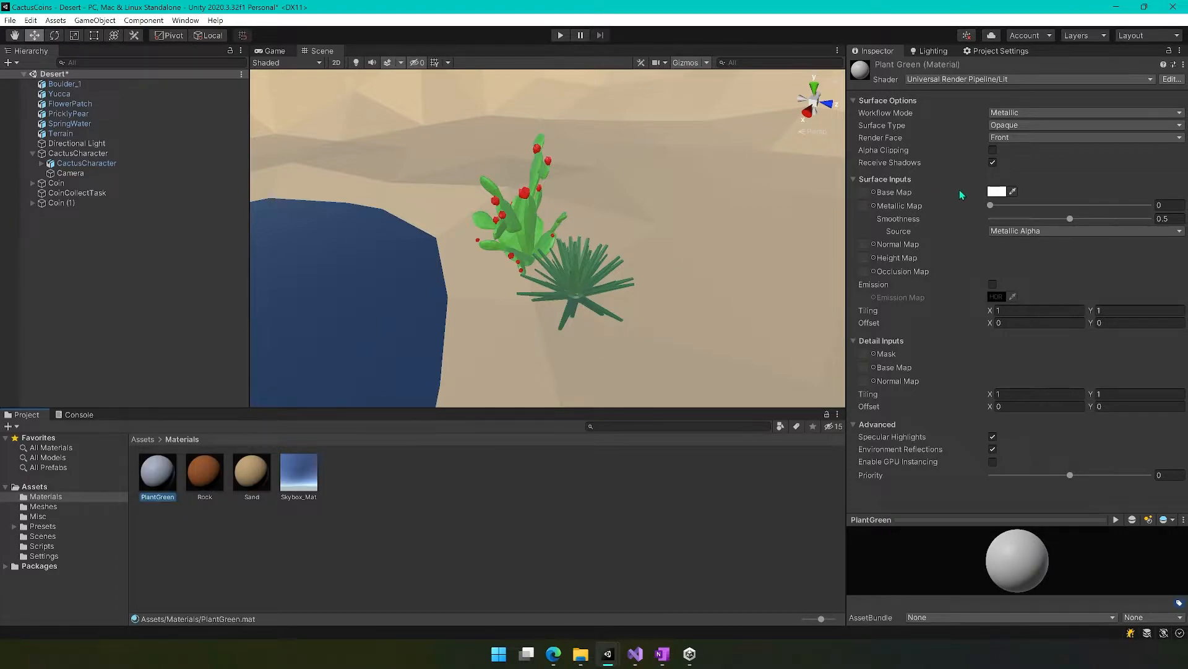
Set PlantGreen's base map colour to a soft green (HSV 128, 40, 82) and its smoothness to 0.335.
{"action": "left_click", "coordinate": [996, 192]}
{"action": "left_click_drag", "start_coordinate": [1077, 232], "coordinate": [1019, 231]}
{"action": "left_click_drag", "start_coordinate": [1067, 269], "coordinate": [1061, 241]}
{"action": "left_click_drag", "start_coordinate": [1093, 419], "coordinate": [1085, 420]}
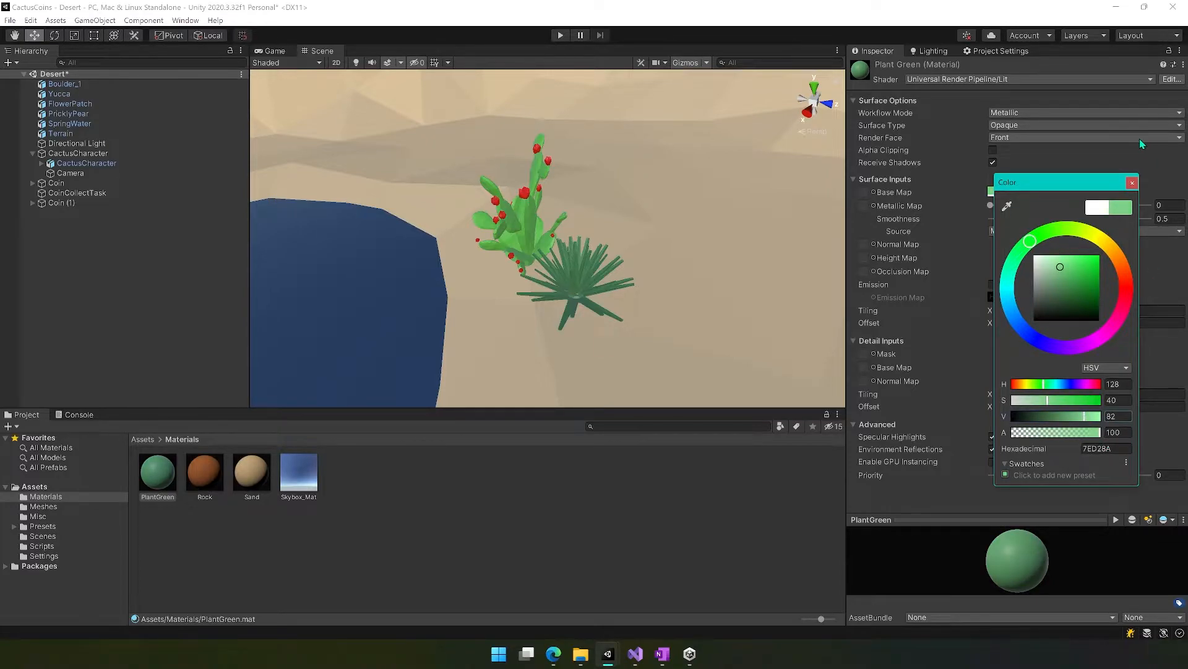
{"action": "left_click", "coordinate": [1131, 183]}
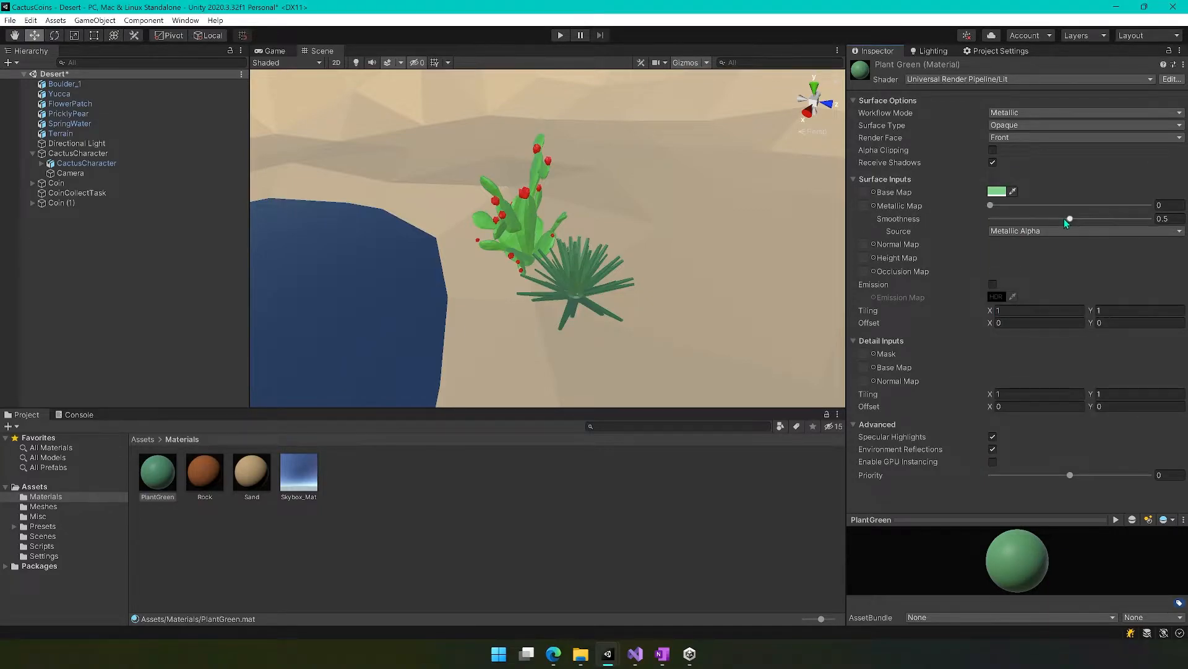
{"action": "left_click_drag", "start_coordinate": [1067, 222], "coordinate": [1045, 222]}
Apply the PlantGreen material to the yucca and check the material's base colour.
{"action": "left_click_drag", "start_coordinate": [171, 501], "coordinate": [521, 333]}
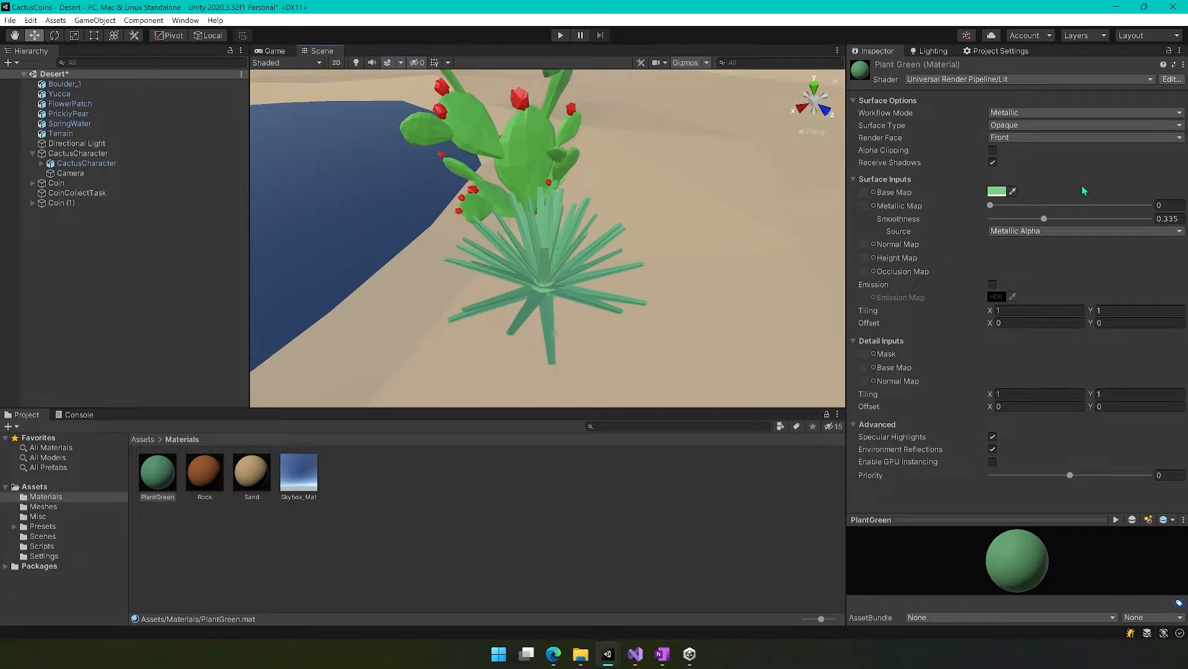
{"action": "left_click", "coordinate": [997, 192]}
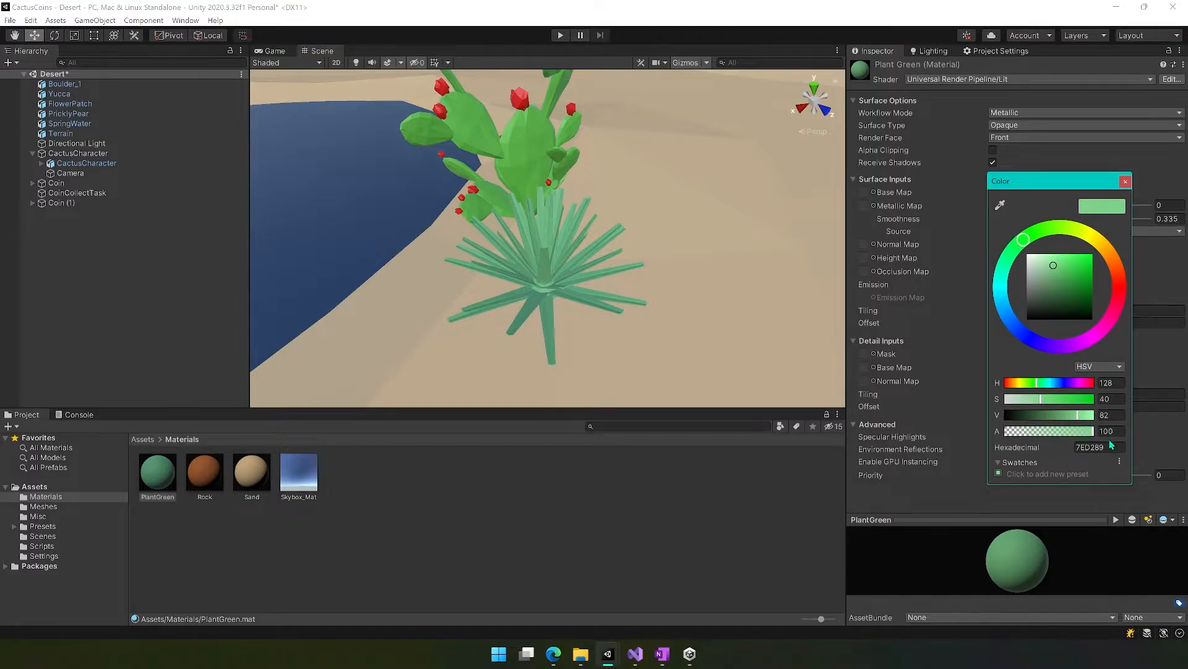
{"action": "left_click", "coordinate": [1125, 180]}
{"action": "left_click", "coordinate": [562, 475]}
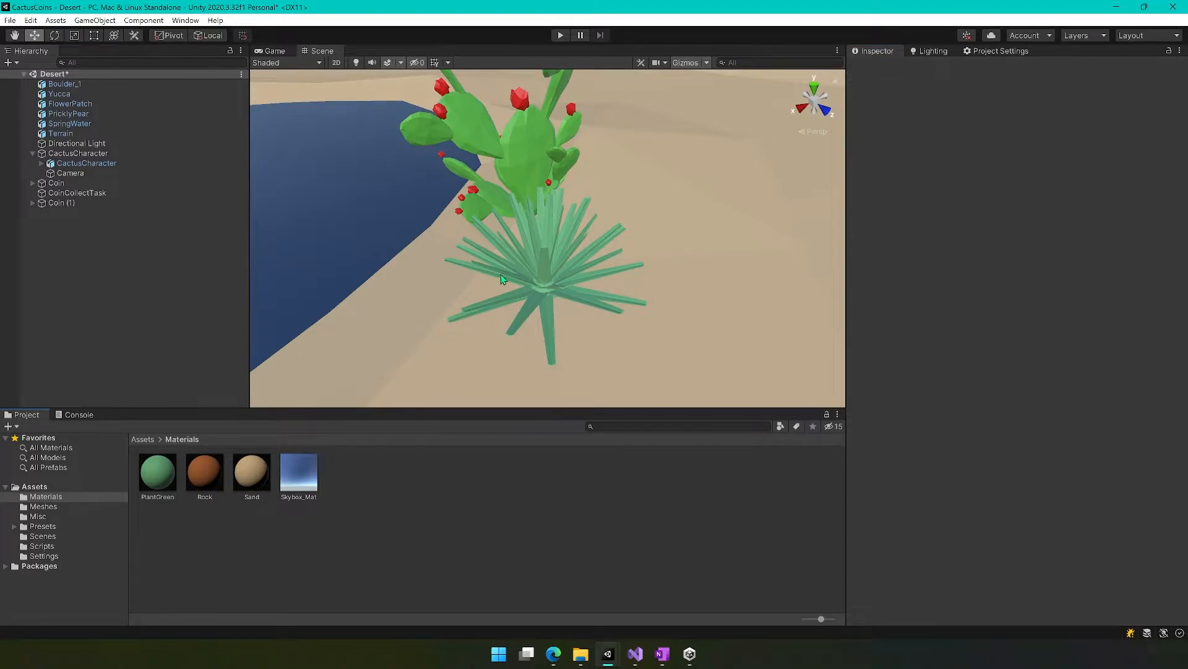
{"action": "left_click", "coordinate": [585, 212]}
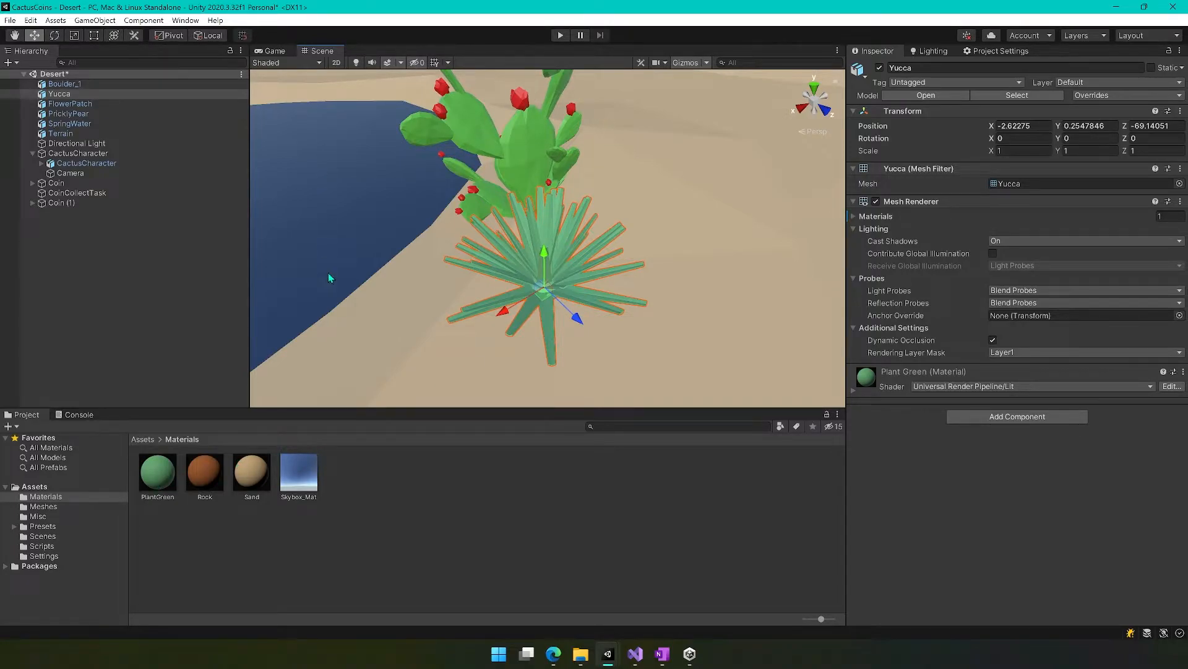
Duplicate the yucca and move the copy beside the original, to about X -1.34, Z -68.90.
{"action": "scroll", "coordinate": [545, 305], "scroll_direction": "down", "scroll_amount": 4}
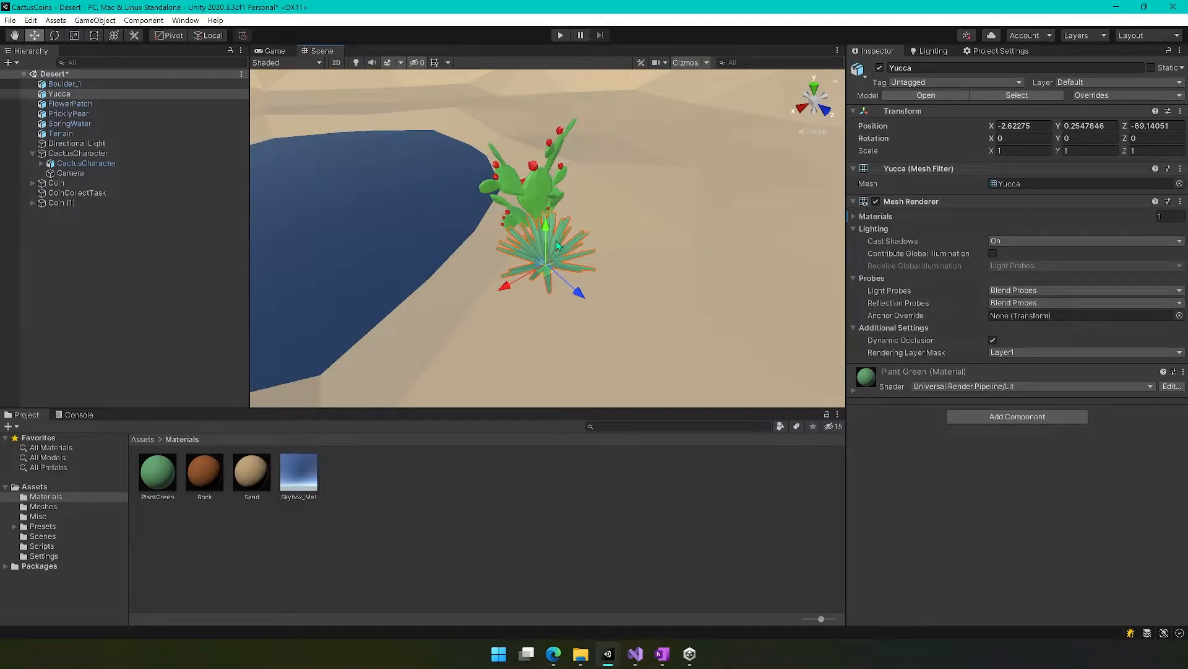
{"action": "right_click", "coordinate": [56, 93]}
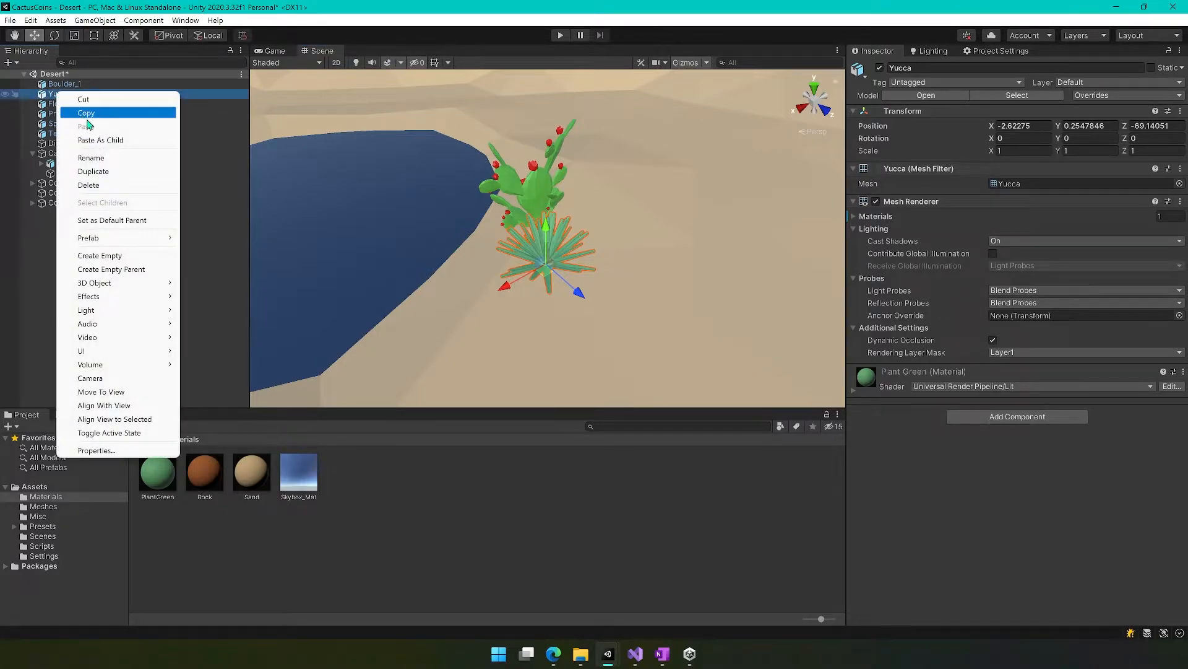
{"action": "left_click", "coordinate": [92, 171]}
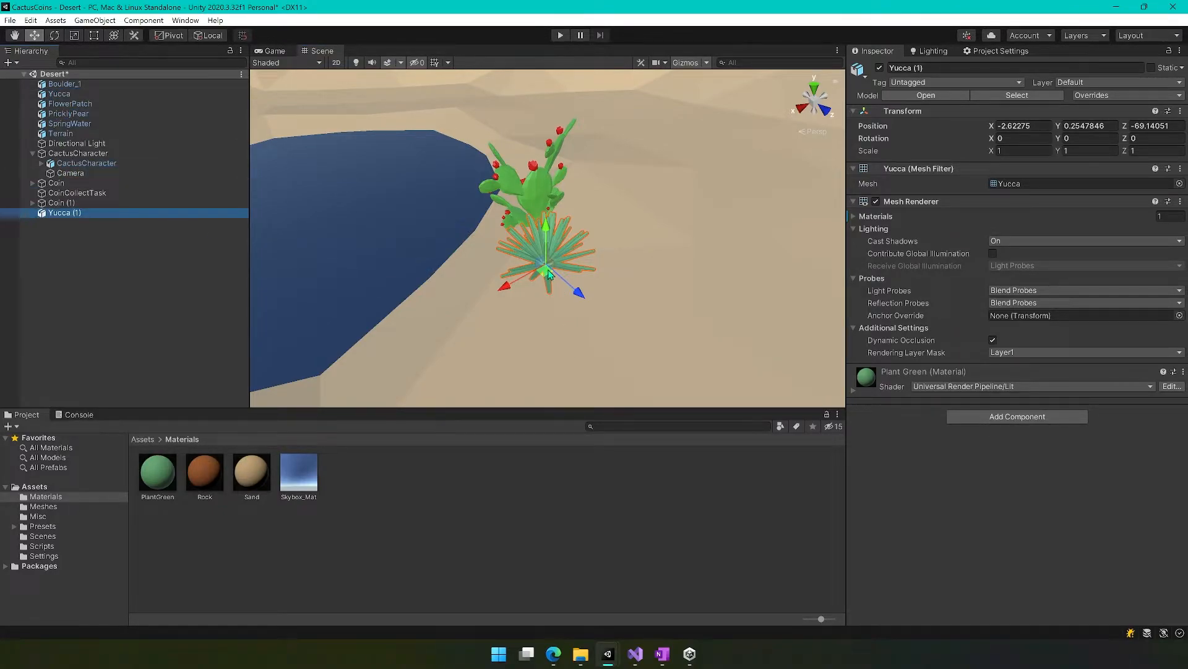
{"action": "left_click_drag", "start_coordinate": [548, 271], "coordinate": [464, 340]}
Move the prickly pear away from the yuccas along the pool's edge, to about X -3.58, Z -70.68.
{"action": "right_click_drag", "start_coordinate": [608, 339], "coordinate": [703, 324]}
{"action": "right_click_drag", "start_coordinate": [520, 321], "coordinate": [573, 271]}
{"action": "scroll", "coordinate": [562, 266], "scroll_direction": "up", "scroll_amount": 10}
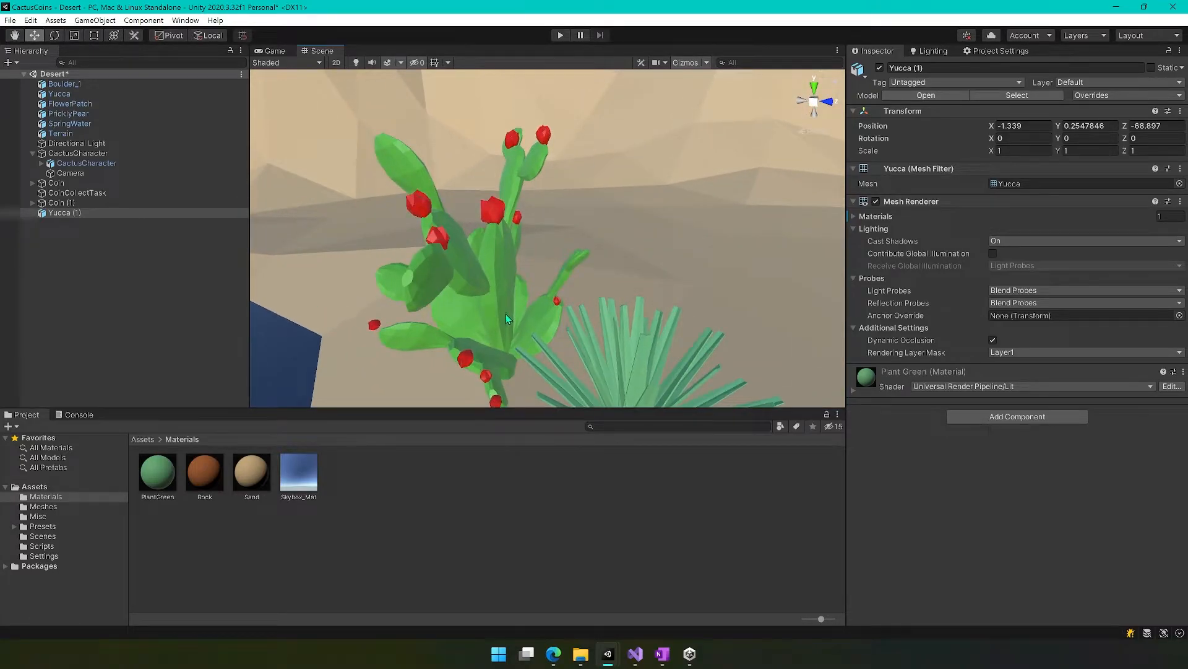
{"action": "scroll", "coordinate": [507, 318], "scroll_direction": "down", "scroll_amount": 10}
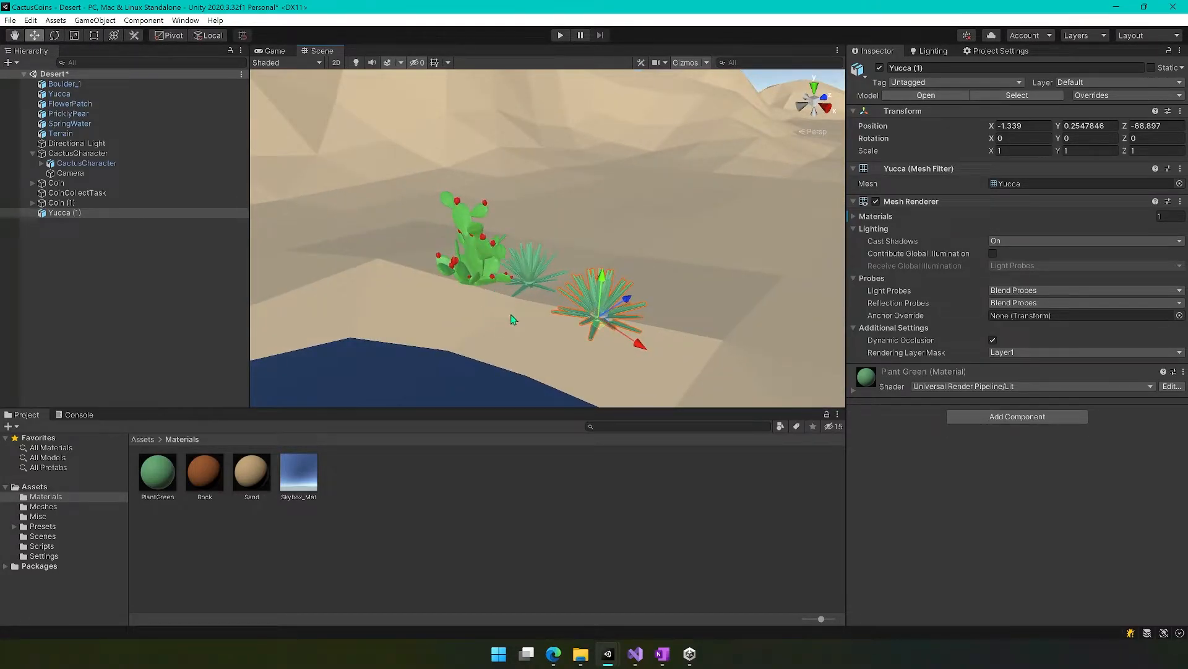
{"action": "left_click", "coordinate": [462, 264]}
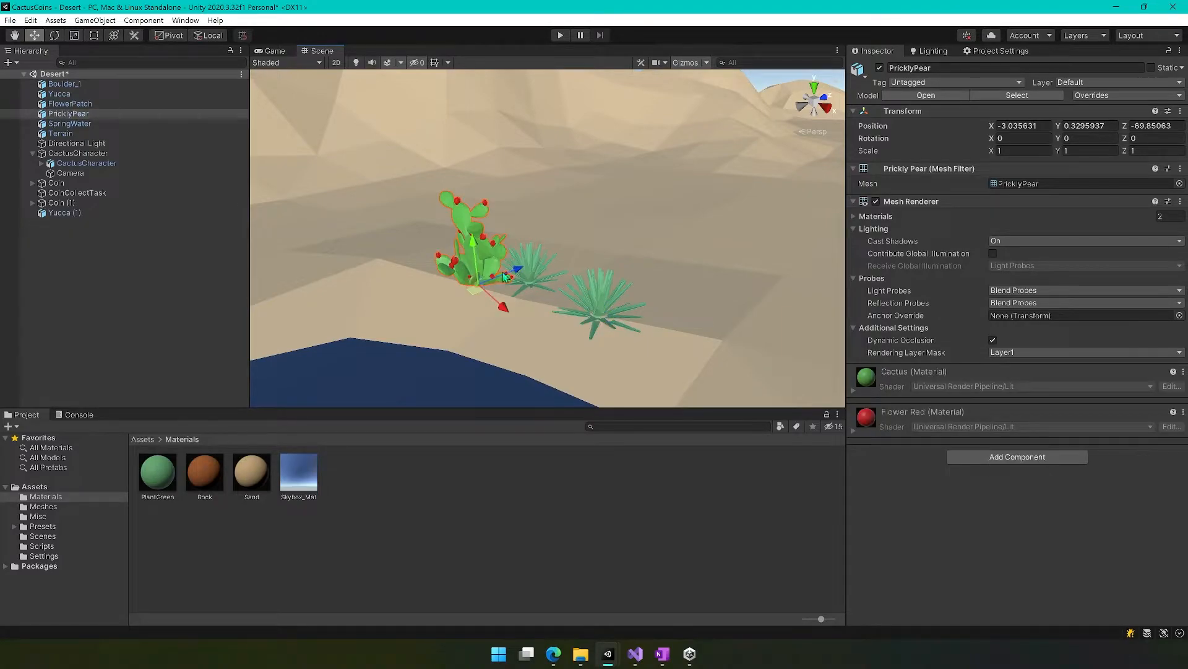
{"action": "left_click_drag", "start_coordinate": [483, 295], "coordinate": [414, 297]}
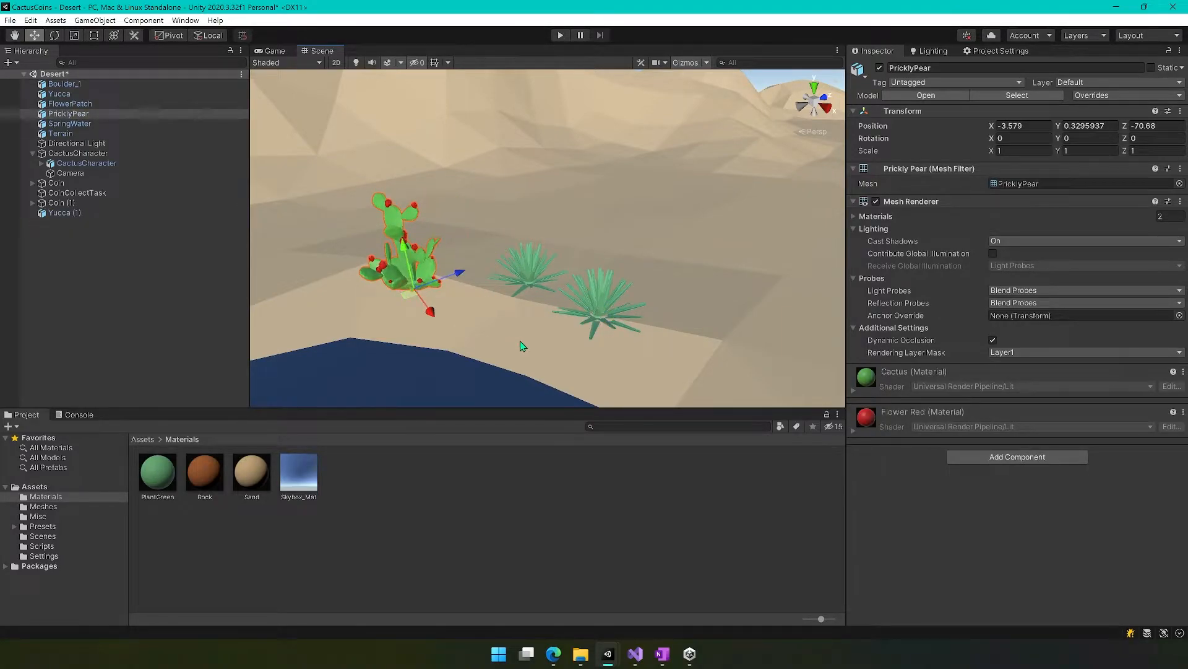
Create a material named FlowerRed in the Materials folder.
{"action": "right_click_drag", "start_coordinate": [377, 310], "coordinate": [306, 305]}
{"action": "key", "text": "w"}
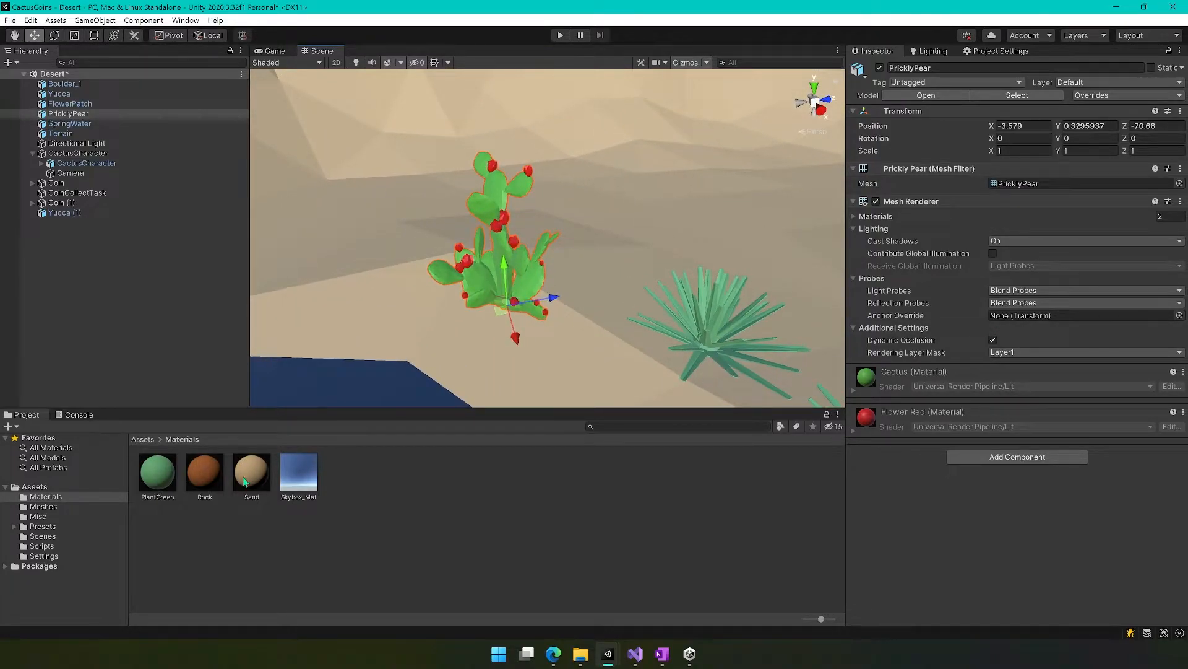
{"action": "right_click", "coordinate": [395, 488]}
{"action": "mouse_move", "coordinate": [442, 168]}
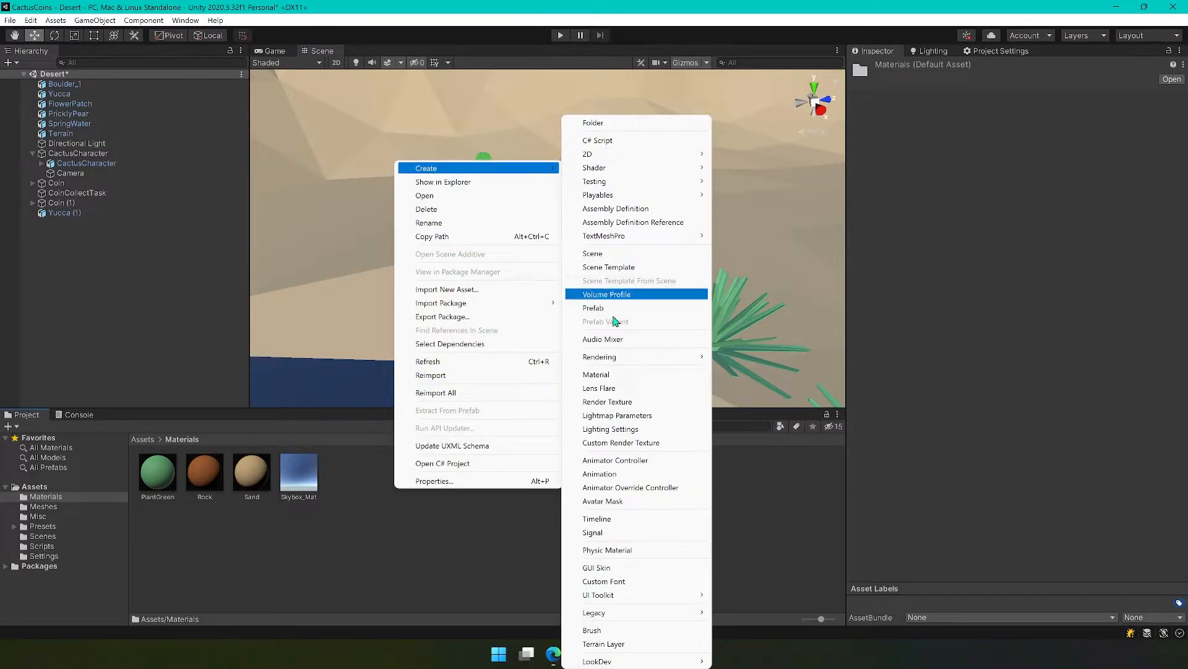
{"action": "left_click", "coordinate": [606, 375]}
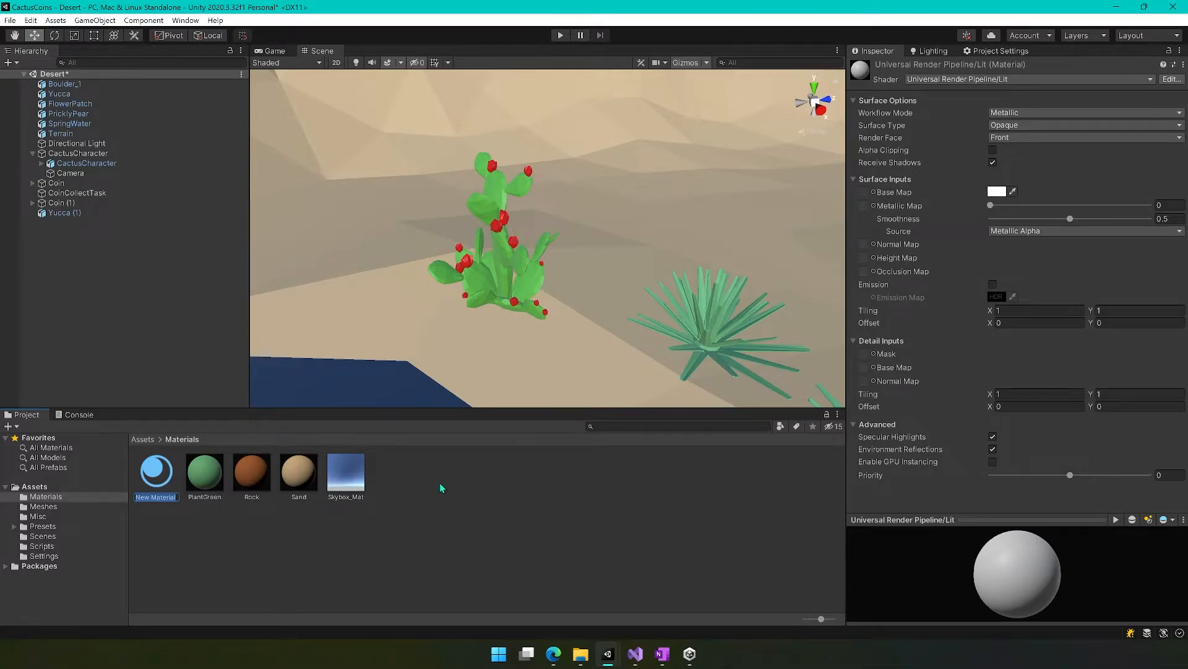
{"action": "type", "text": "FlowerRed"}
{"action": "key", "text": "Return"}
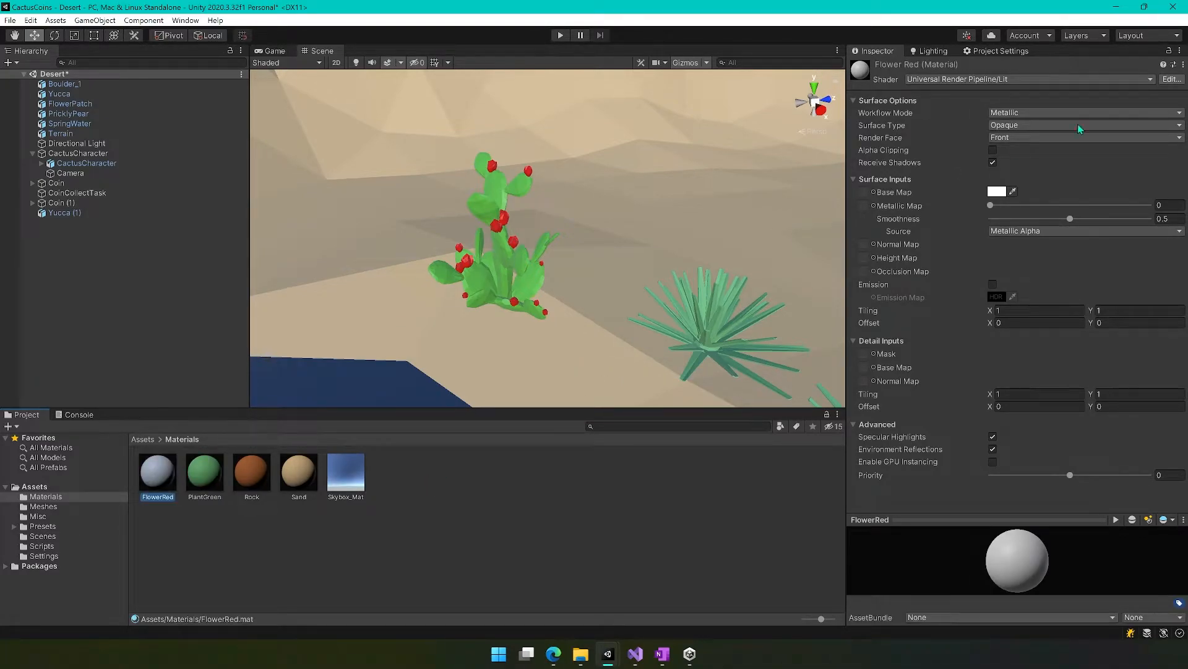
Set the FlowerRed material's base colour to red FF0000 and its smoothness to 0.
{"action": "left_click", "coordinate": [997, 192]}
{"action": "left_click_drag", "start_coordinate": [1076, 258], "coordinate": [1129, 235]}
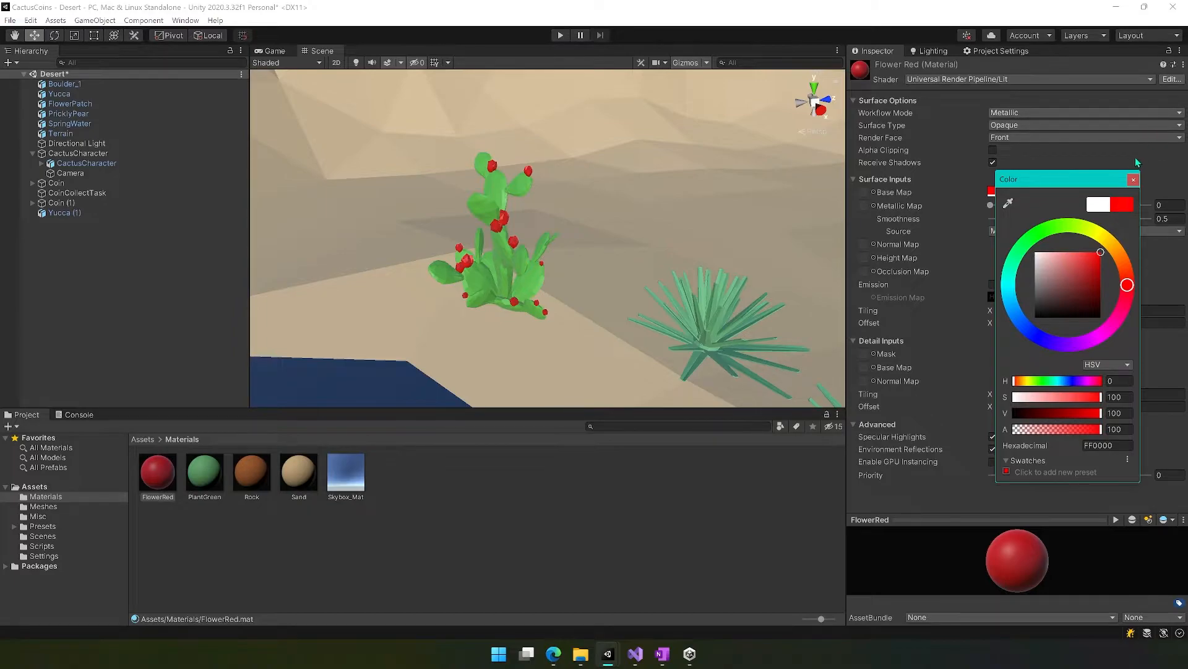
{"action": "left_click", "coordinate": [1133, 182]}
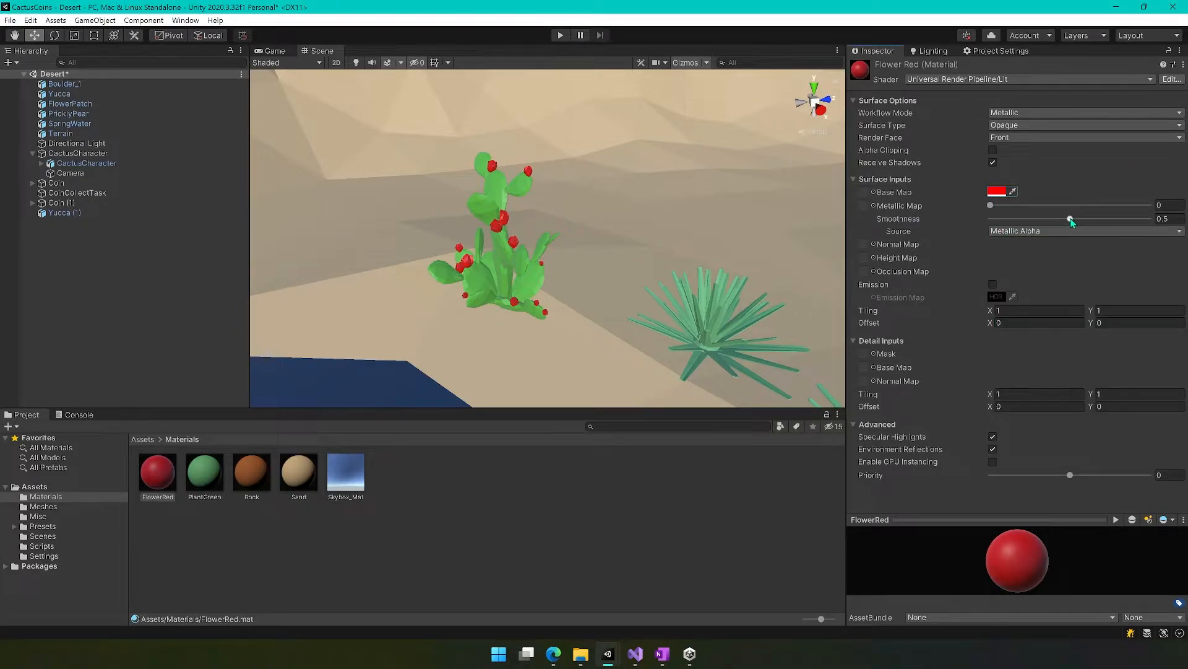
{"action": "left_click_drag", "start_coordinate": [1071, 218], "coordinate": [946, 219]}
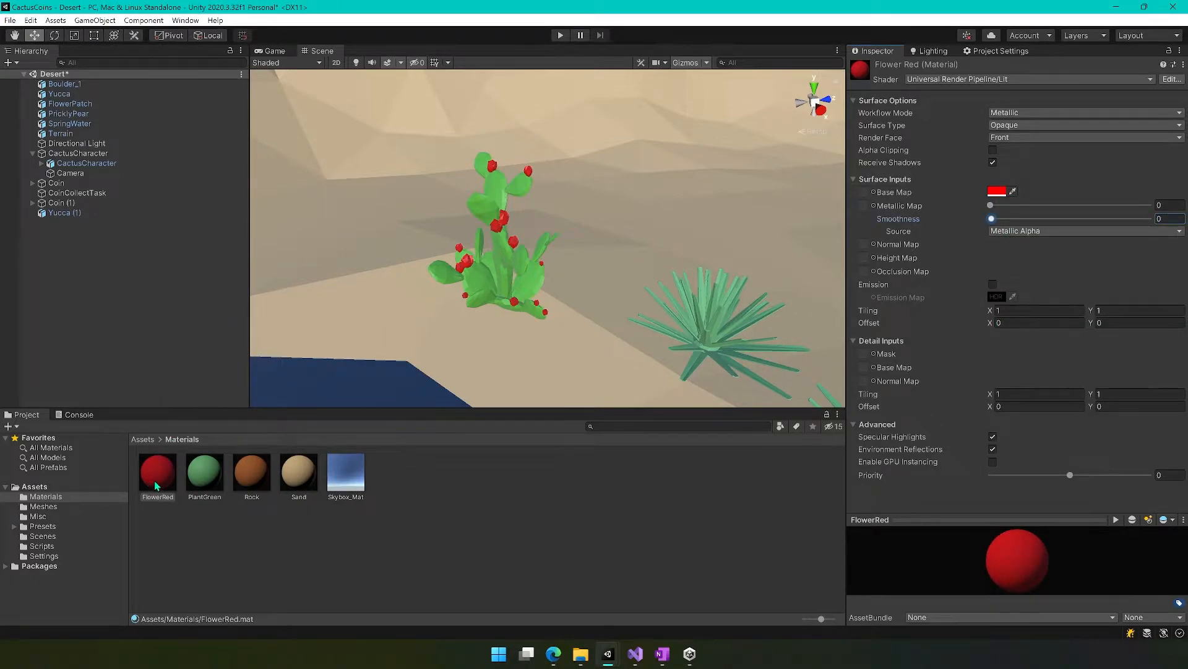
Apply the FlowerRed material to the prickly pear's flowers and the PlantGreen material to its pads.
{"action": "left_click_drag", "start_coordinate": [155, 486], "coordinate": [495, 231]}
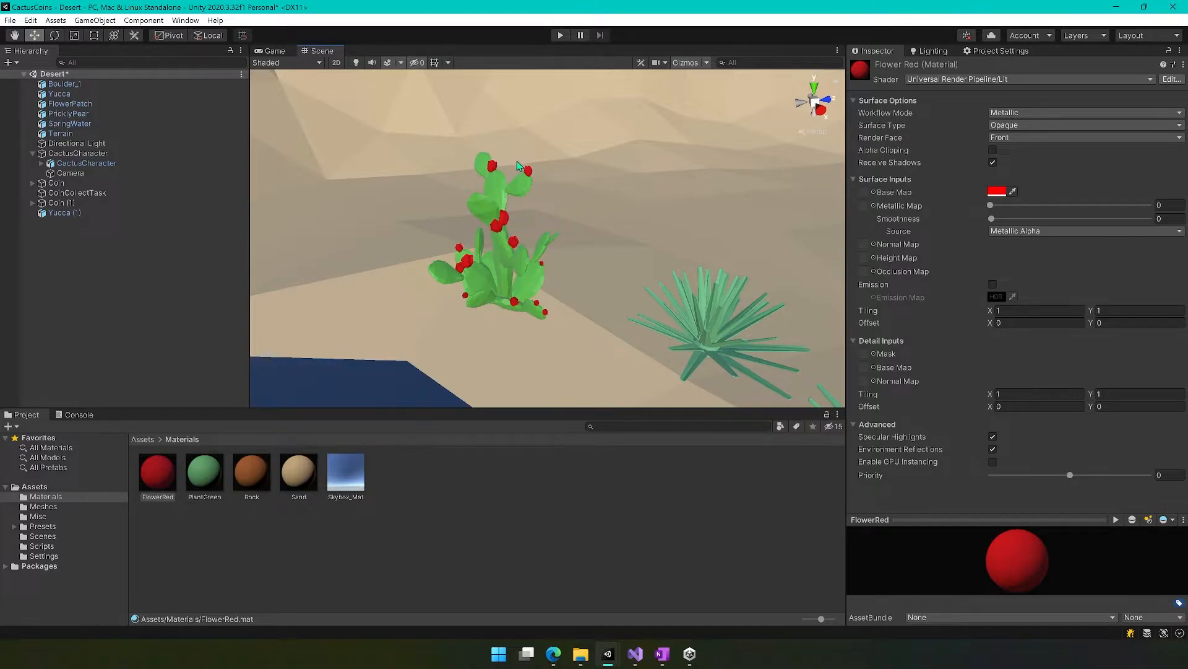
{"action": "left_click_drag", "start_coordinate": [211, 465], "coordinate": [480, 276]}
{"action": "mouse_move", "coordinate": [475, 355]}
{"action": "left_mouse_down", "text": "alt"}
{"action": "mouse_move", "coordinate": [379, 329]}
{"action": "mouse_move", "coordinate": [181, 395]}
{"action": "mouse_move", "coordinate": [295, 369]}
{"action": "mouse_move", "coordinate": [487, 355]}
{"action": "left_mouse_up", "text": "alt"}
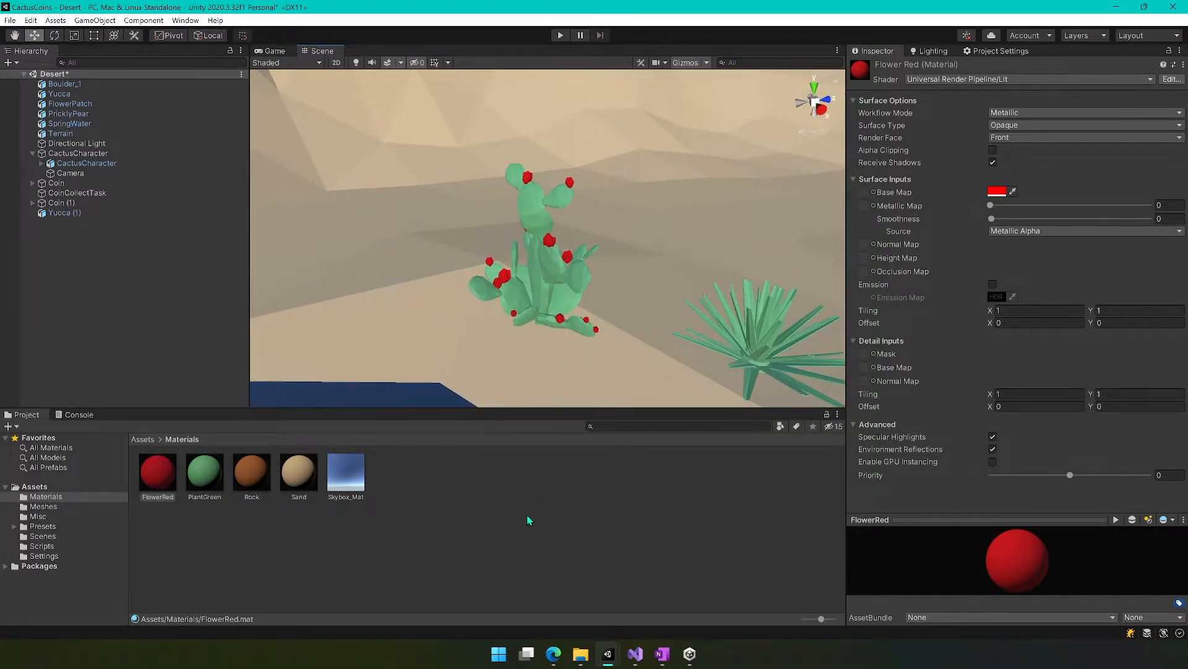
Duplicate the PlantGreen material and rename the copy CactusGreen.
{"action": "right_click", "coordinate": [377, 540]}
{"action": "left_click", "coordinate": [286, 541]}
{"action": "left_click", "coordinate": [218, 471]}
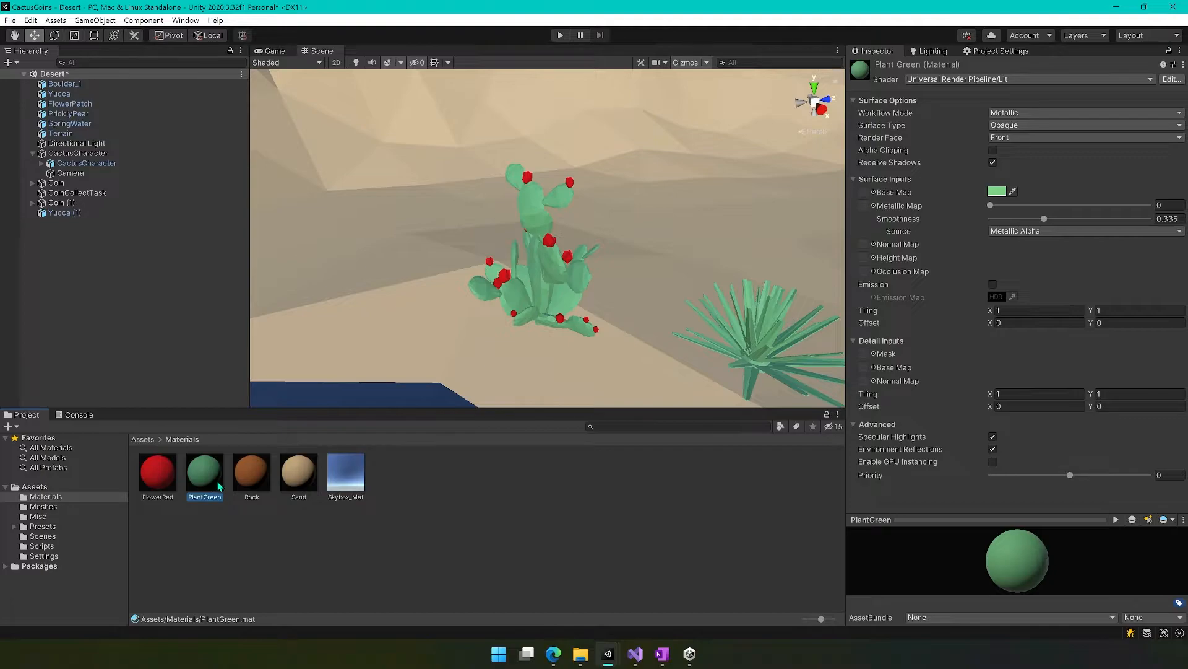
{"action": "key", "text": "ctrl+d"}
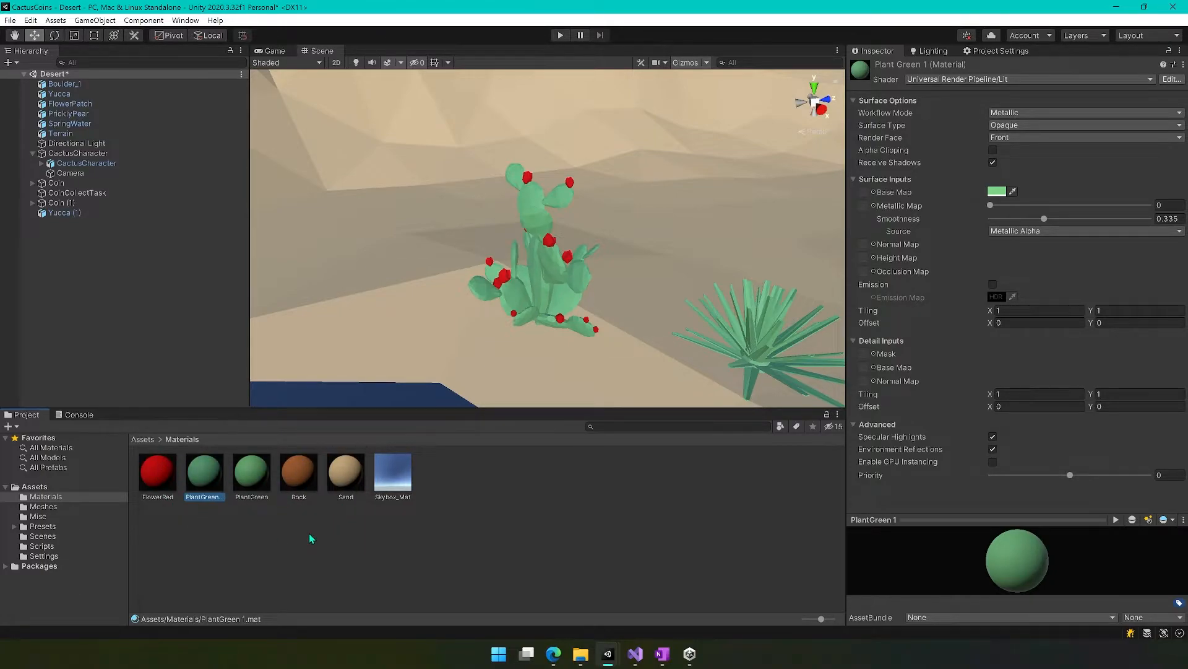
{"action": "left_click", "coordinate": [203, 501]}
{"action": "type", "text": "CactusGreen"}
{"action": "key", "text": "Return"}
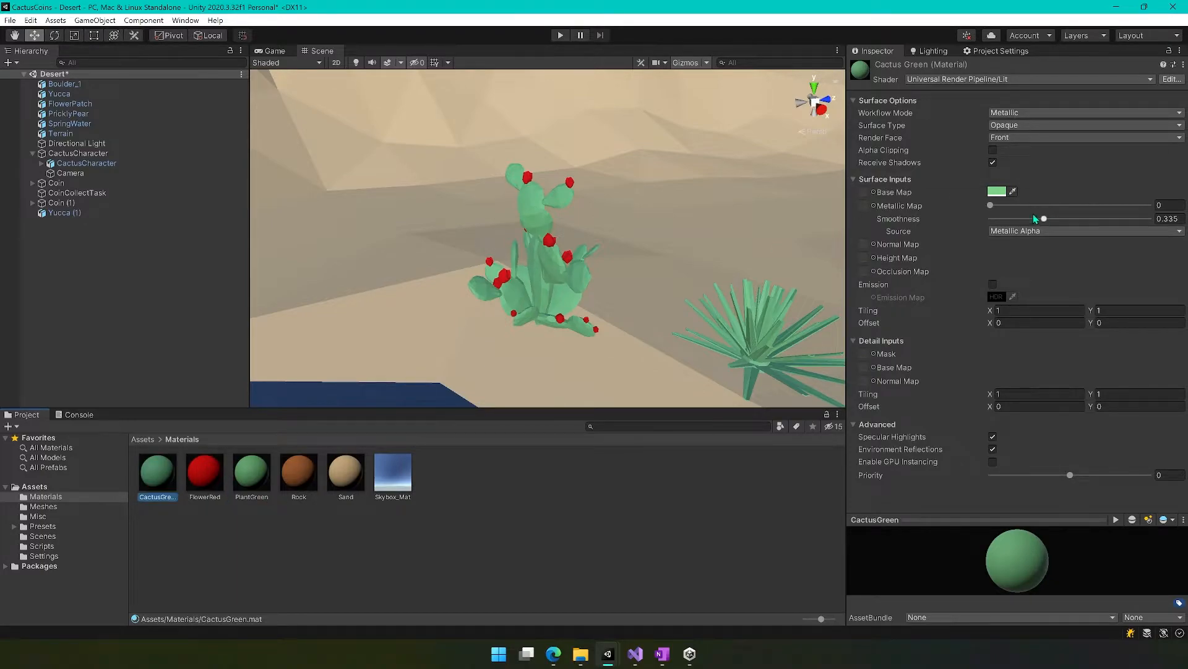
Set the CactusGreen material's base colour to a yellowish green, 79D24D, and apply it to the prickly pear's pads.
{"action": "left_click", "coordinate": [996, 192]}
{"action": "left_click_drag", "start_coordinate": [1050, 243], "coordinate": [1056, 227]}
{"action": "mouse_move", "coordinate": [1054, 282]}
{"action": "left_mouse_down"}
{"action": "mouse_move", "coordinate": [1058, 270]}
{"action": "mouse_move", "coordinate": [1087, 270]}
{"action": "mouse_move", "coordinate": [1076, 270]}
{"action": "left_mouse_up"}
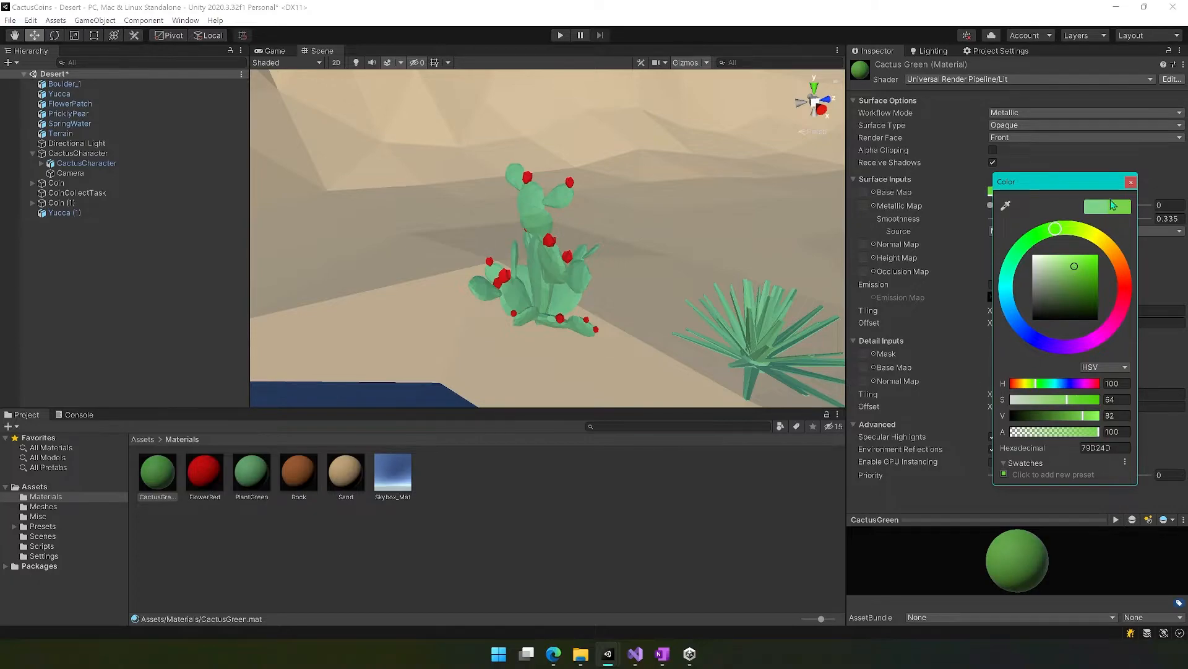
{"action": "left_click", "coordinate": [1131, 182]}
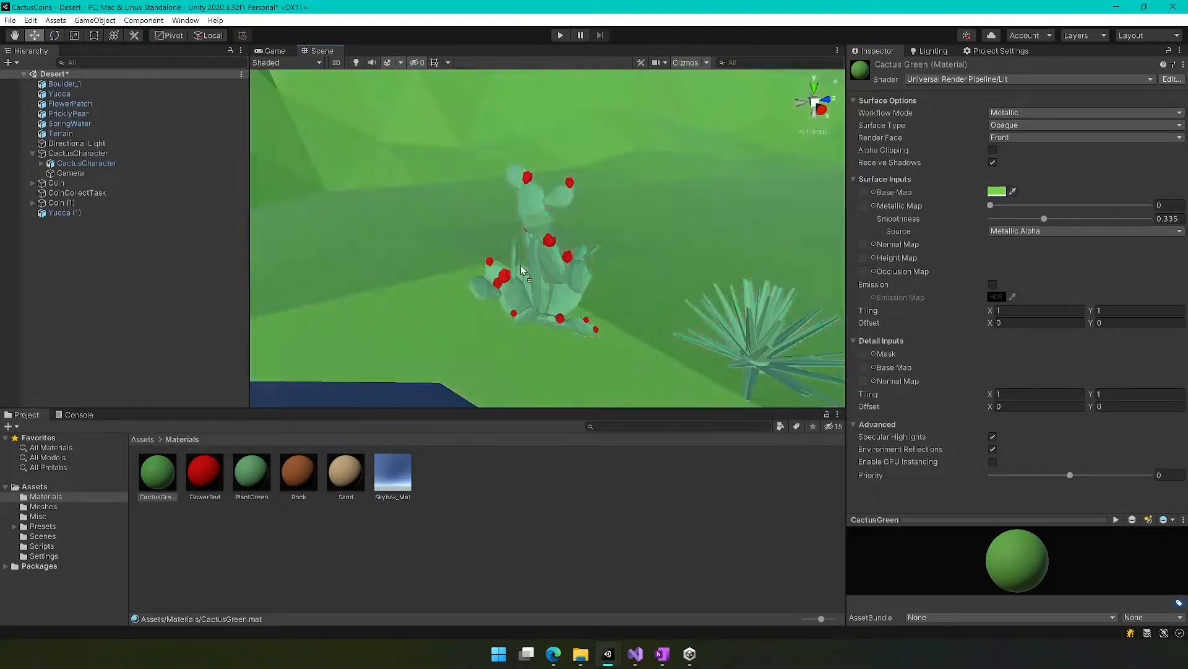
{"action": "left_click_drag", "start_coordinate": [560, 285], "coordinate": [700, 327], "text": "alt"}
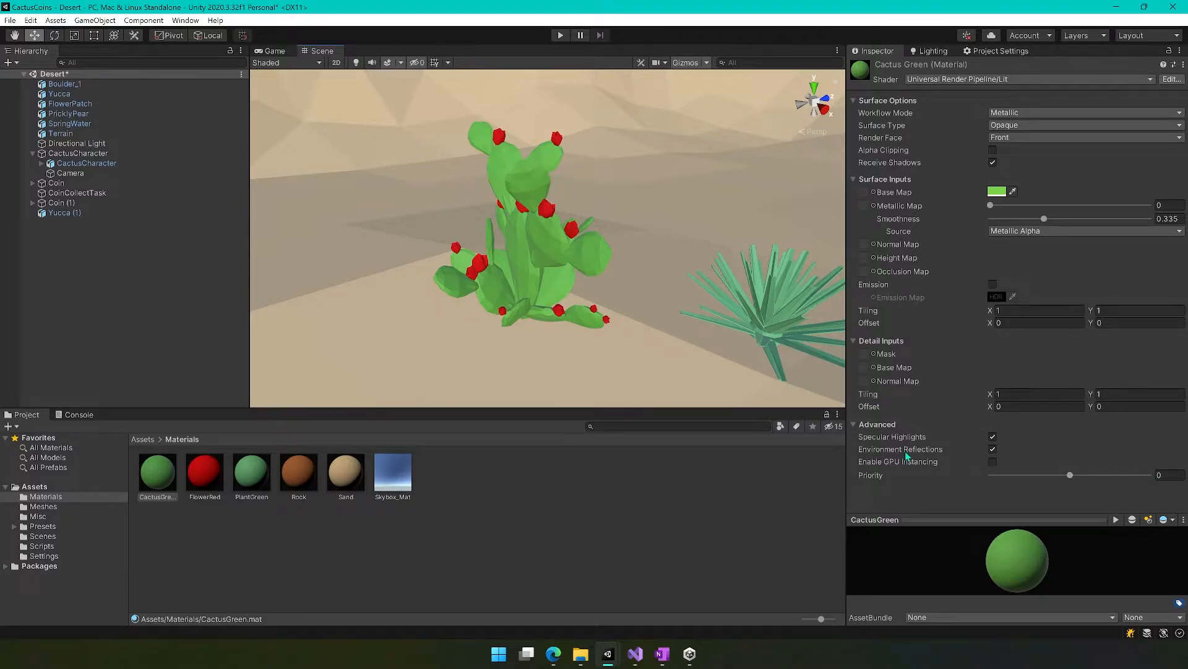
Add a Mesh Collider to the prickly pear.
{"action": "left_click", "coordinate": [68, 115]}
{"action": "left_click", "coordinate": [994, 458]}
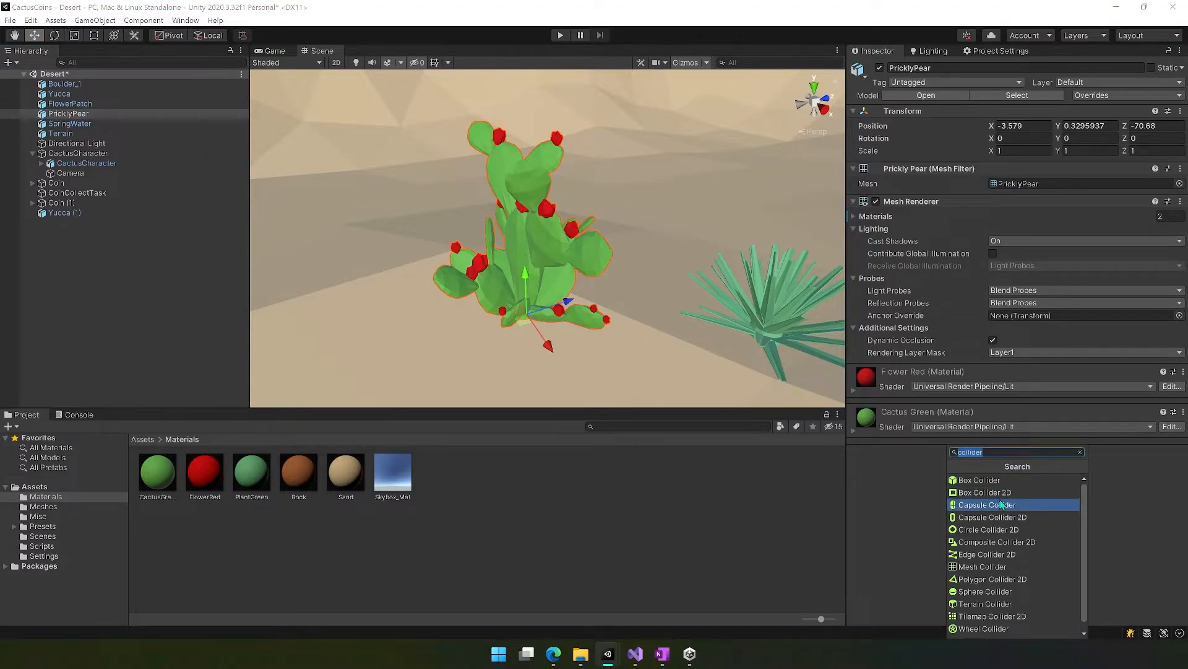
{"action": "left_click", "coordinate": [983, 567]}
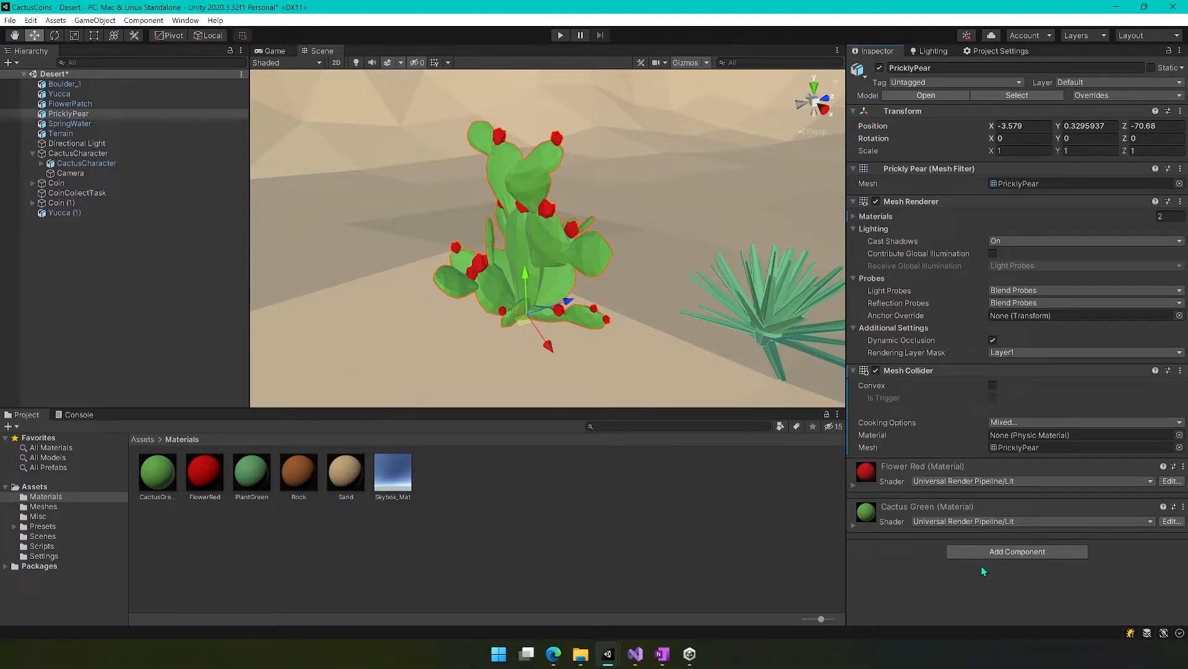
Disable the prickly pear's Mesh Renderer and turn on Convex for its Mesh Collider to inspect the collider shape.
{"action": "left_click", "coordinate": [875, 202]}
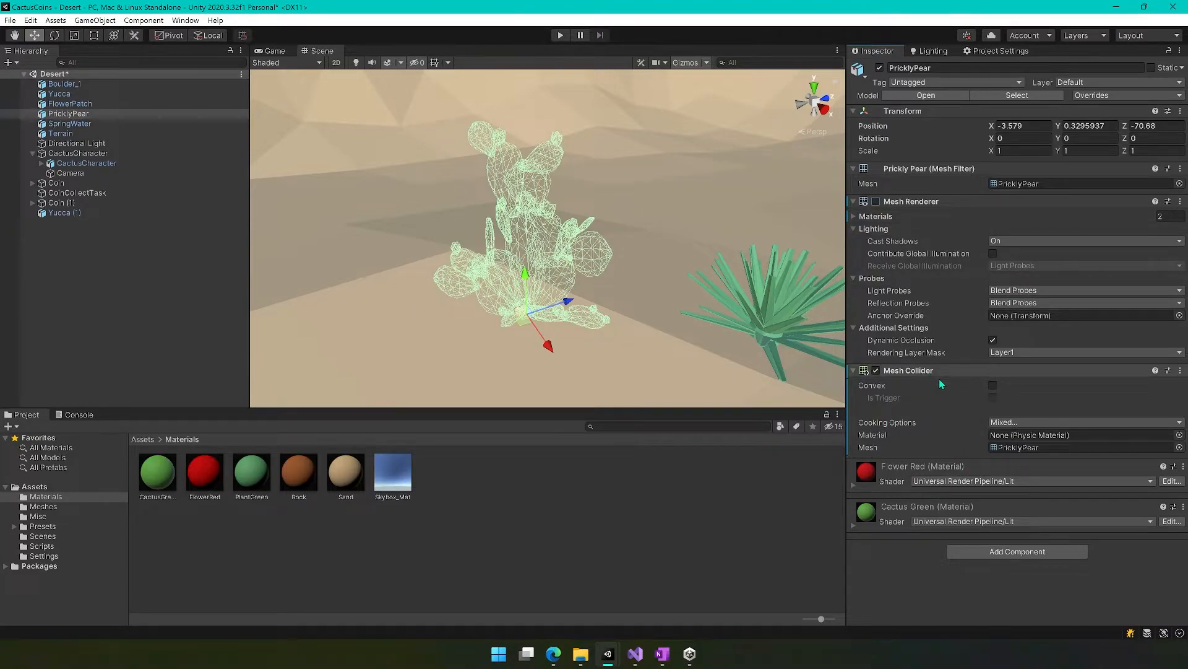
{"action": "left_click", "coordinate": [994, 385]}
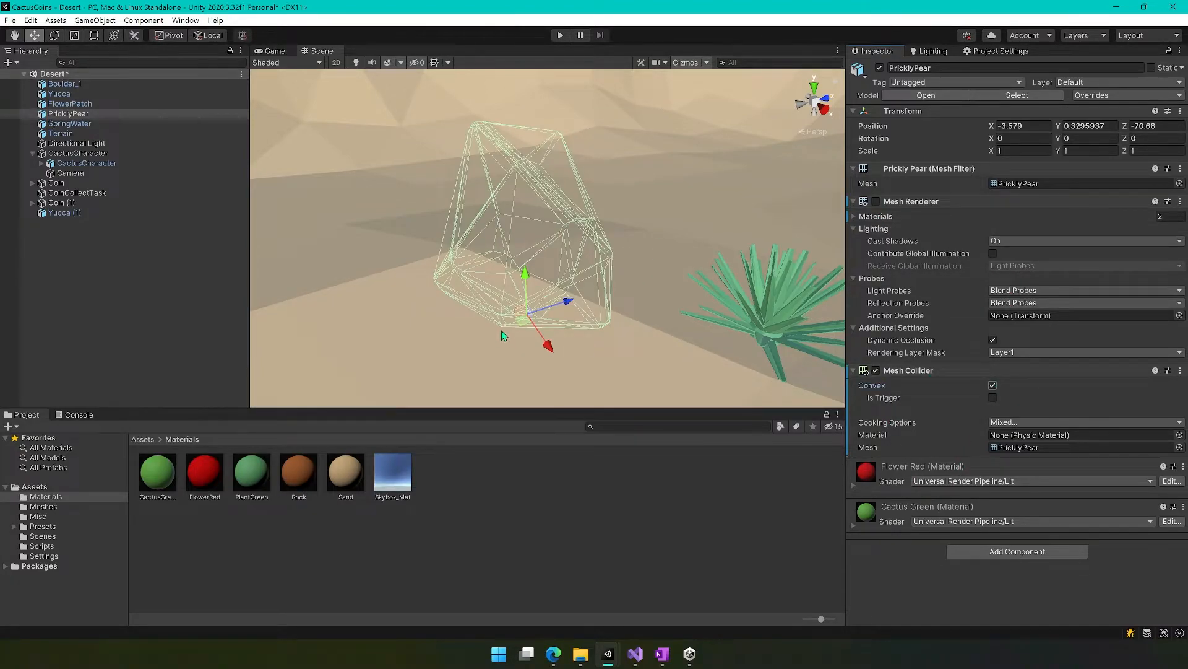
{"action": "key", "text": "a"}
{"action": "right_click_drag", "start_coordinate": [468, 308], "coordinate": [482, 274]}
{"action": "key", "text": "d"}
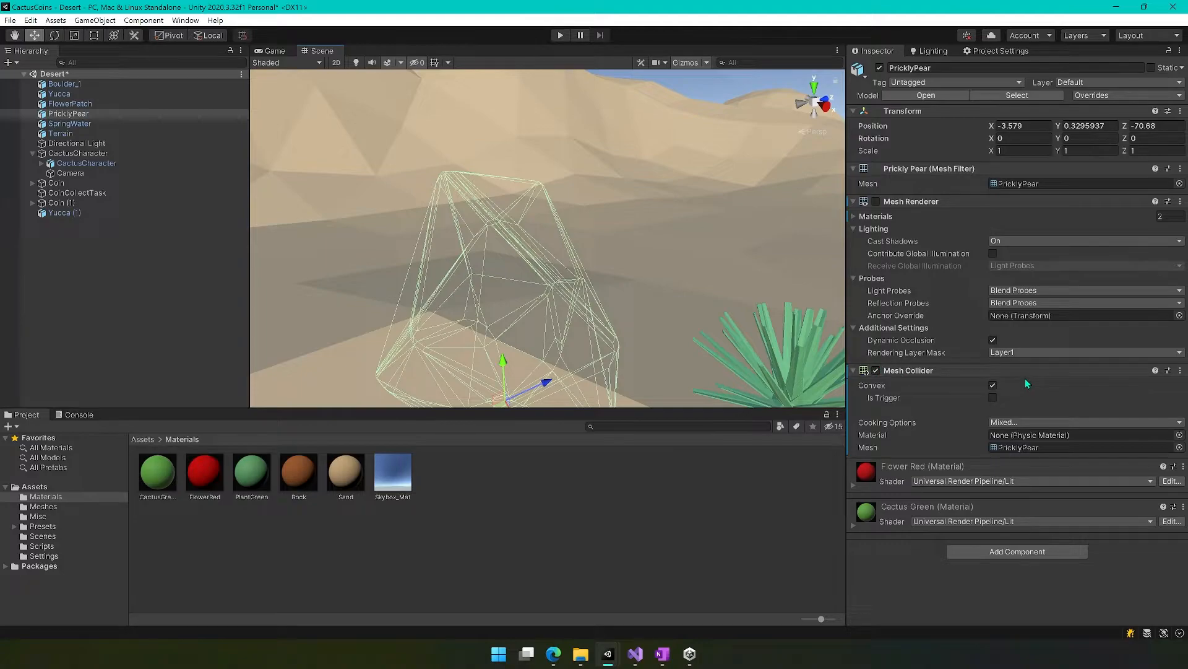
Remove the Mesh Collider component from the prickly pear.
{"action": "left_click", "coordinate": [1117, 371]}
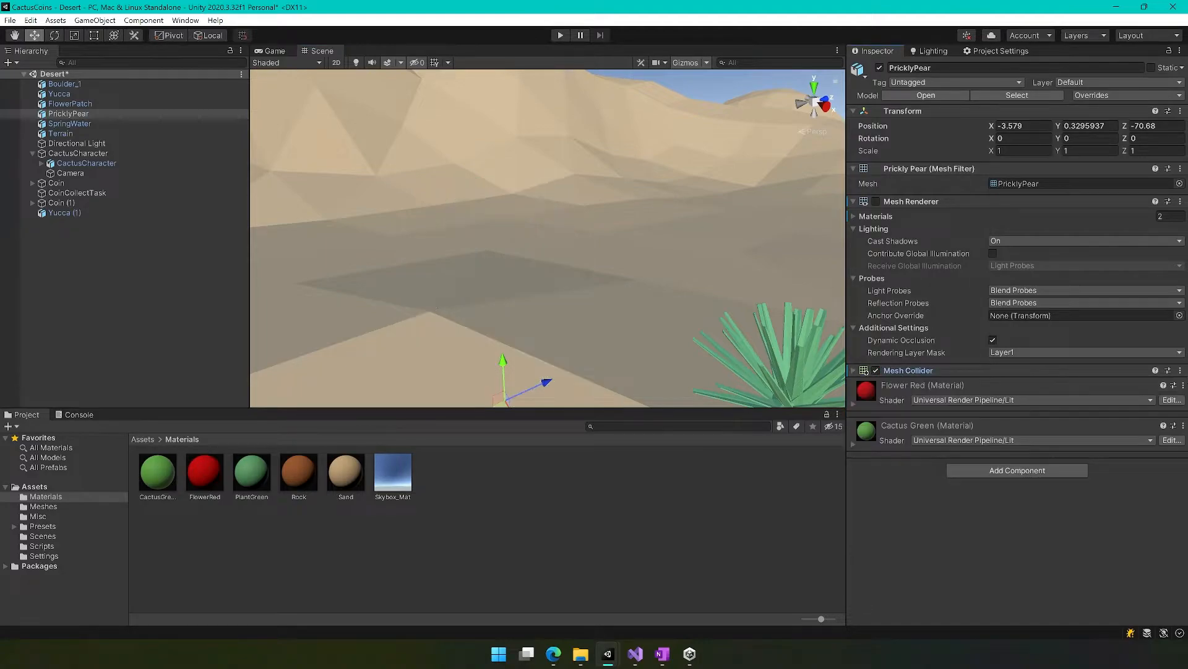
{"action": "left_click", "coordinate": [1182, 370]}
{"action": "left_click", "coordinate": [1094, 413]}
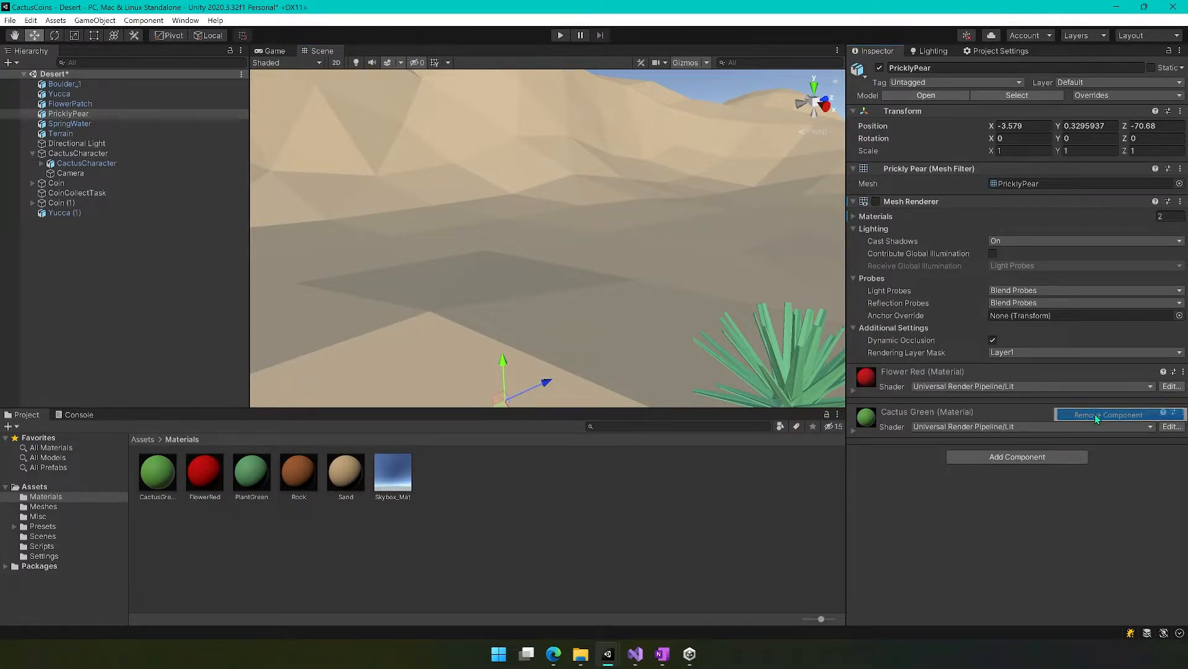
Add a Sphere Collider with a radius of 0.59 to the prickly pear and turn its Mesh Renderer back on.
{"action": "left_click", "coordinate": [1009, 458]}
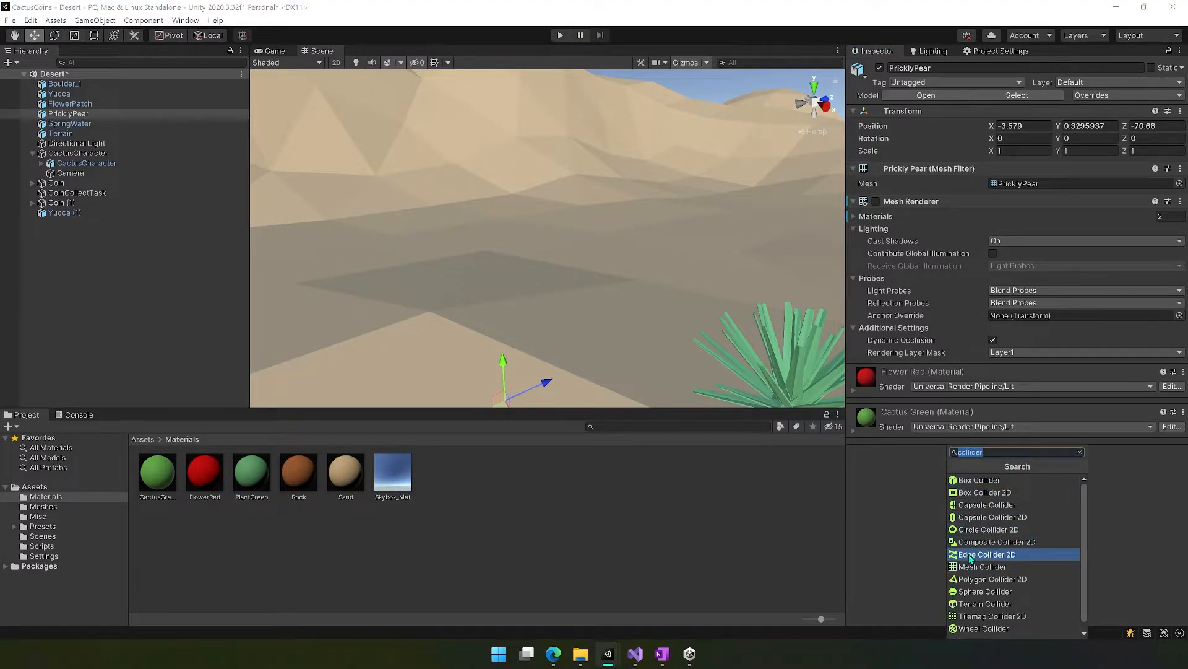
{"action": "left_click", "coordinate": [984, 591]}
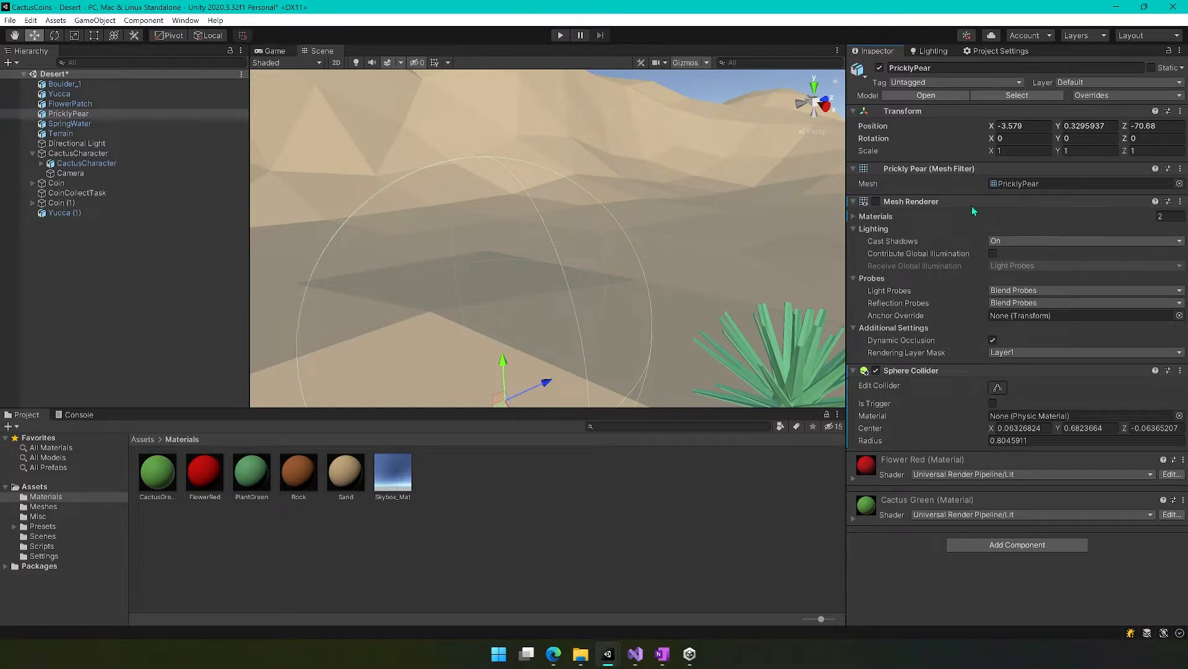
{"action": "left_click", "coordinate": [876, 201]}
{"action": "left_click_drag", "start_coordinate": [454, 266], "coordinate": [548, 271], "text": "alt"}
{"action": "scroll", "coordinate": [495, 257], "scroll_direction": "down", "scroll_amount": 5, "text": "alt"}
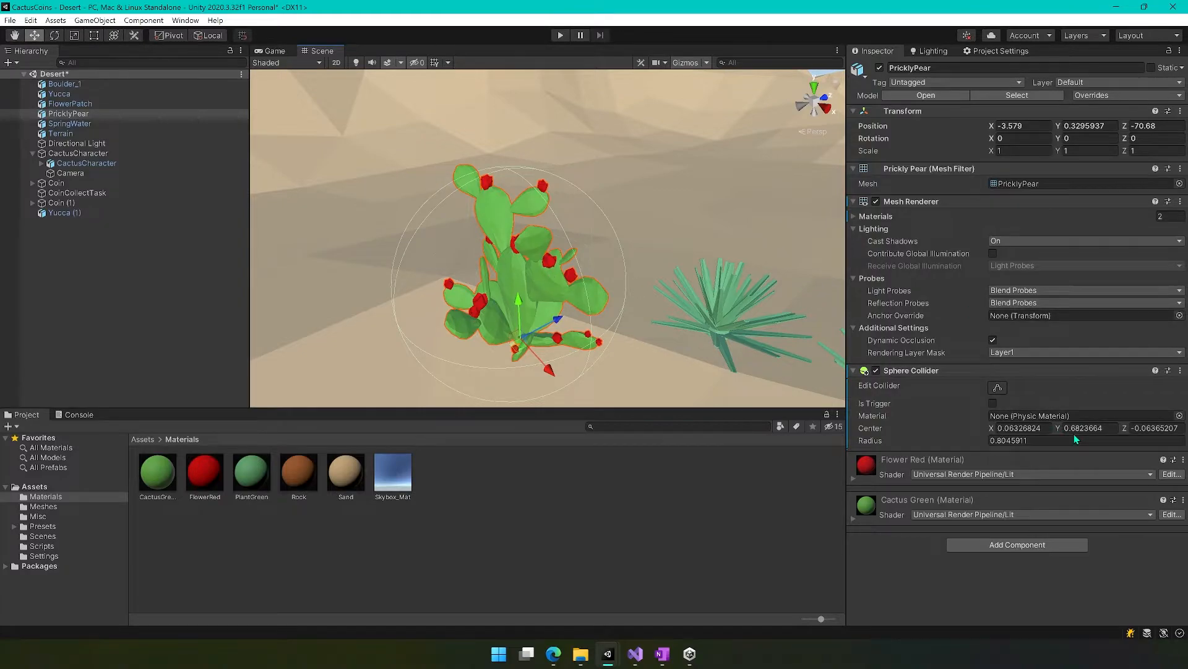
{"action": "left_click_drag", "start_coordinate": [985, 437], "coordinate": [978, 437]}
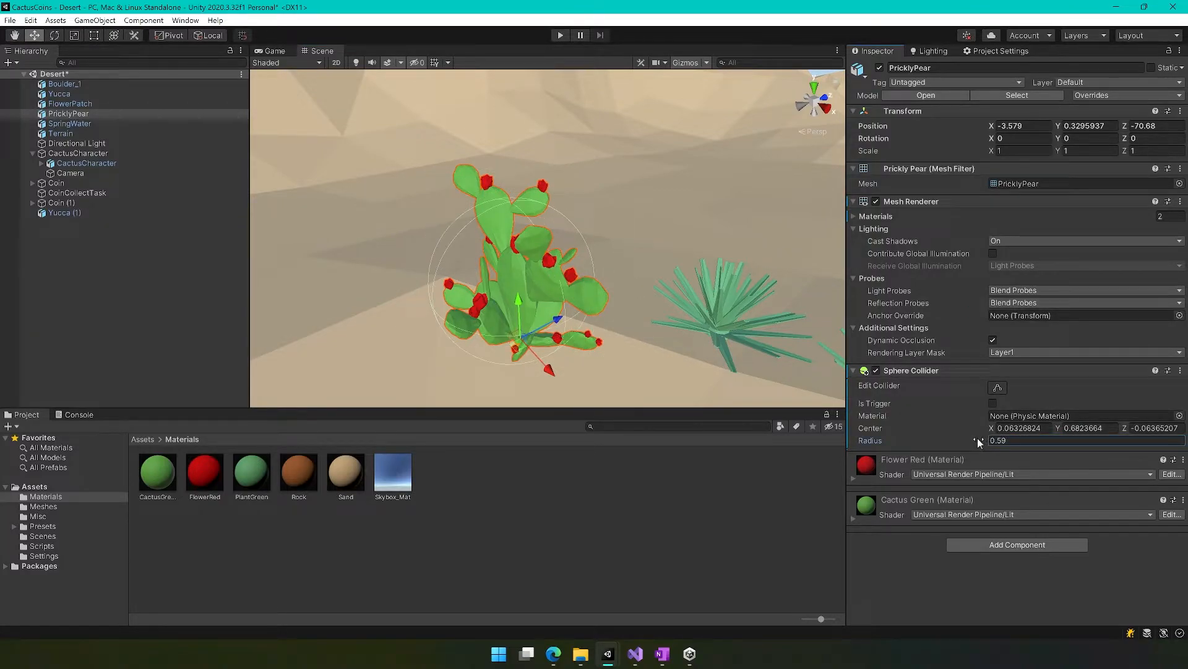
Duplicate the prickly pear and move the copy along the pool's edge, to about X -3.89, Z -76.97.
{"action": "right_click_drag", "start_coordinate": [638, 332], "coordinate": [1103, 309]}
{"action": "key", "text": "d"}
{"action": "key", "text": "a"}
{"action": "key", "text": "s"}
{"action": "key", "text": "w"}
{"action": "key", "text": "s"}
{"action": "key", "text": "a"}
{"action": "key", "text": "a"}
{"action": "right_click_drag", "start_coordinate": [618, 352], "coordinate": [751, 340]}
{"action": "key", "text": "d"}
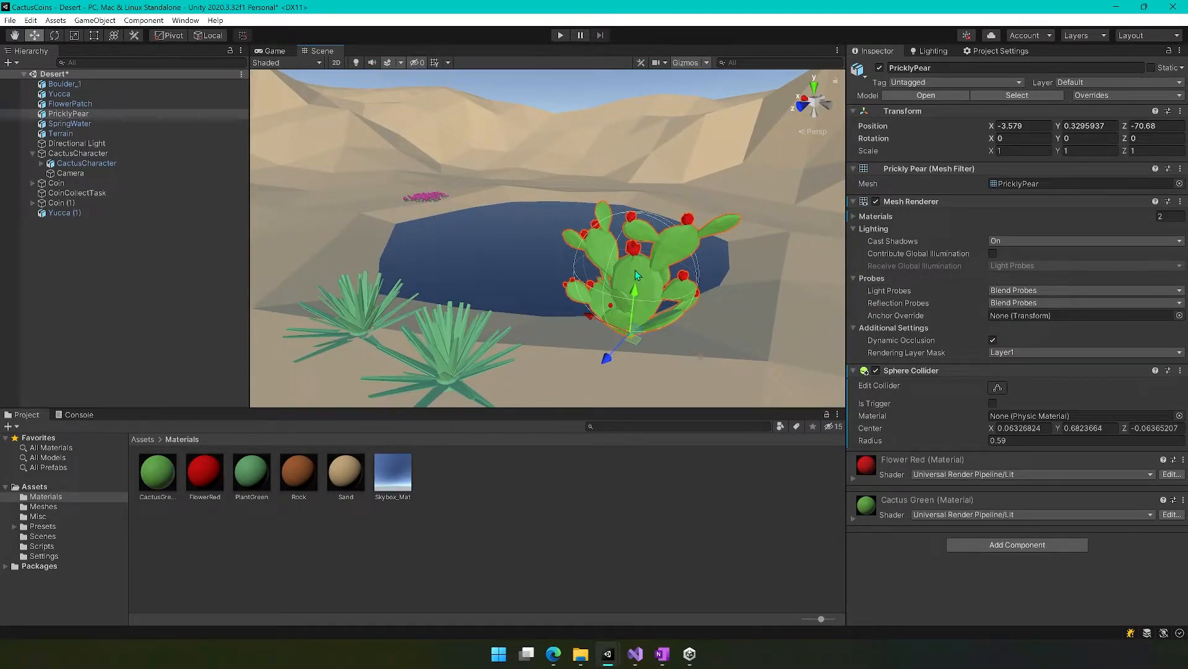
{"action": "key", "text": "ctrl+d"}
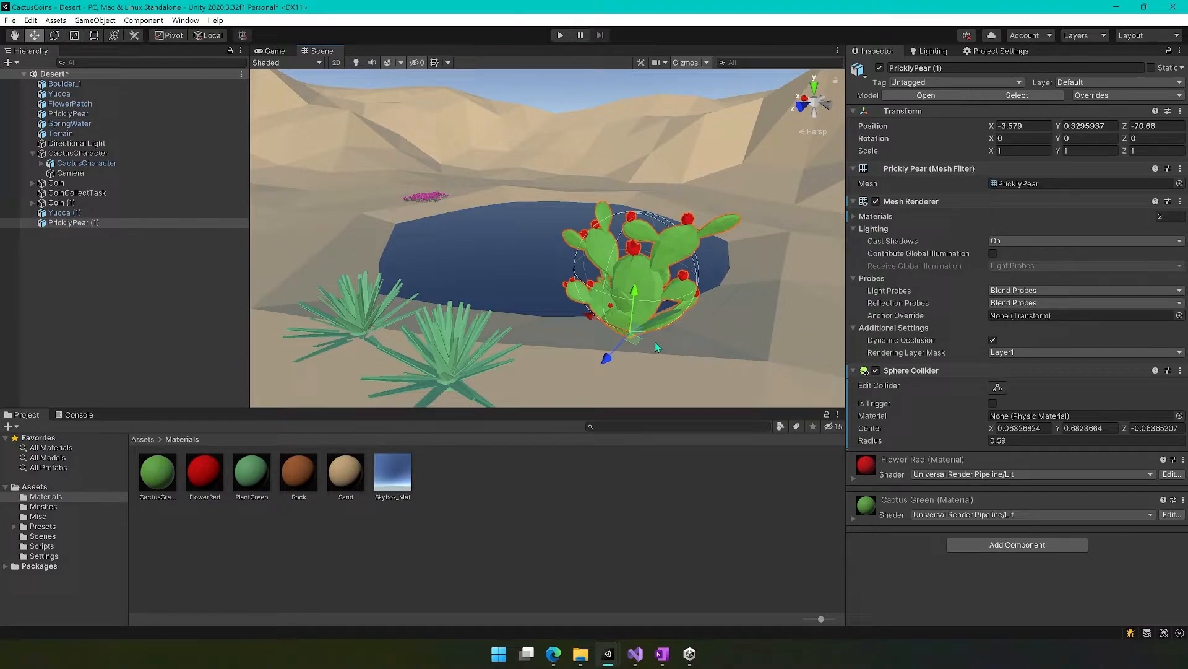
{"action": "left_click_drag", "start_coordinate": [633, 340], "coordinate": [748, 227]}
Rotate the prickly pear copy to about 85° around Y and scale it uniformly to about 0.84.
{"action": "key", "text": "w"}
{"action": "right_click_drag", "start_coordinate": [746, 291], "coordinate": [490, 363]}
{"action": "key", "text": "d"}
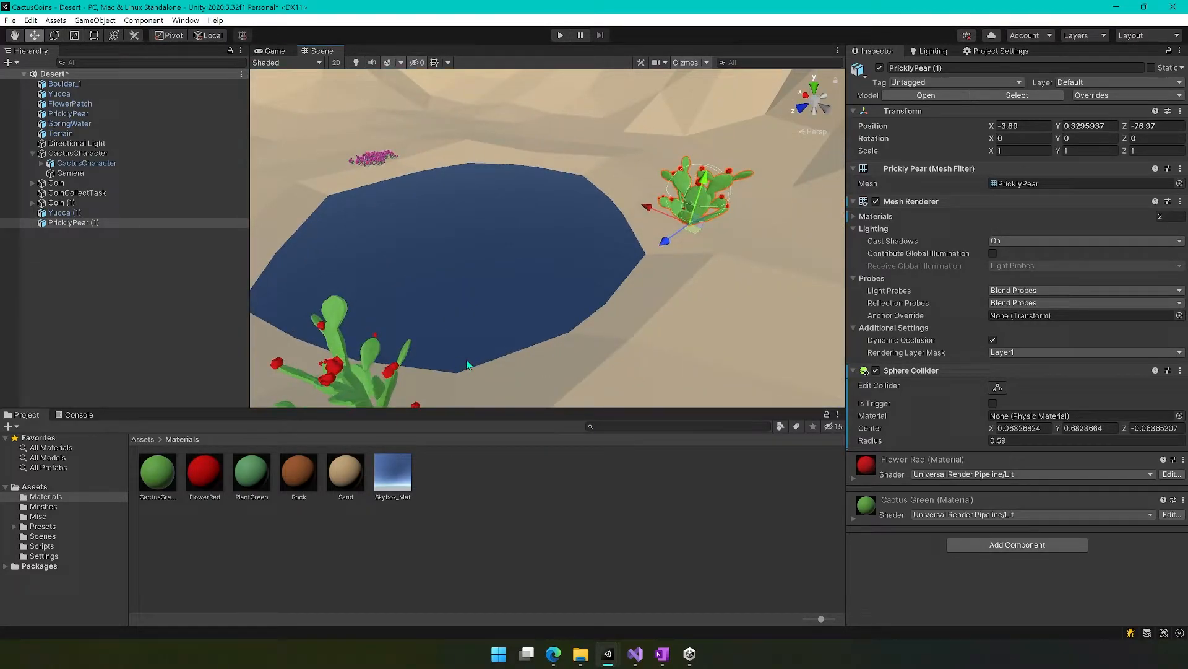
{"action": "key", "text": "e"}
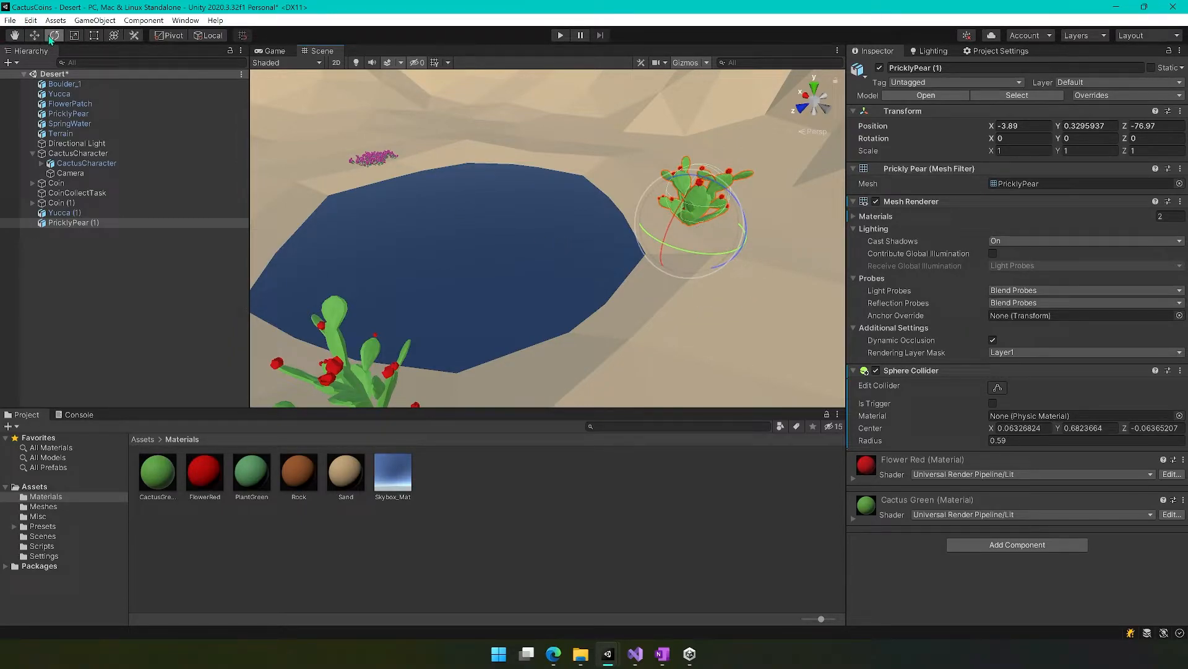
{"action": "left_click_drag", "start_coordinate": [725, 252], "coordinate": [589, 233]}
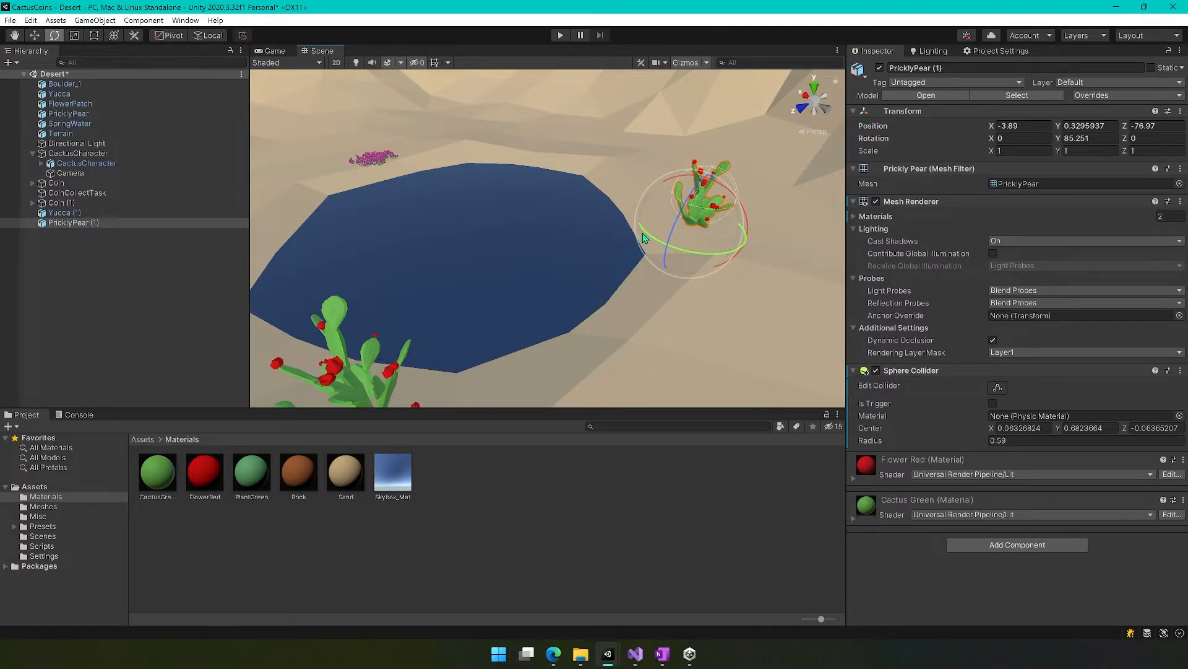
{"action": "key", "text": "r"}
{"action": "left_click_drag", "start_coordinate": [690, 224], "coordinate": [686, 230]}
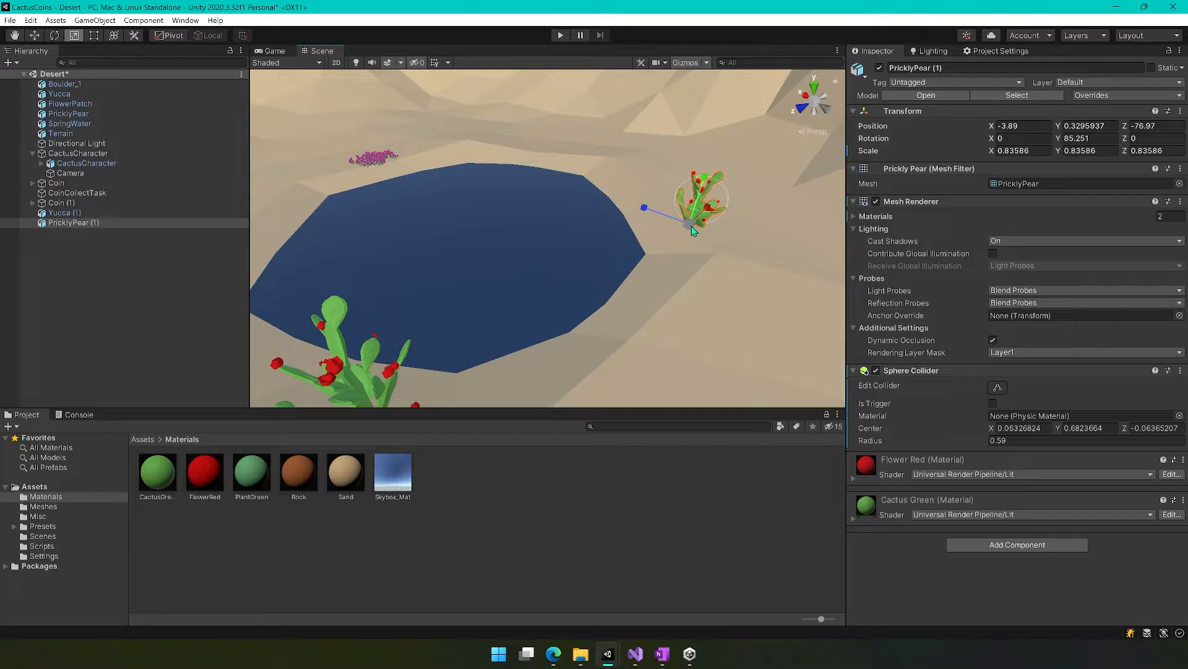
Try stretching the prickly pear copy along Z to a scale of about 2.48, and undo the stretch.
{"action": "left_click_drag", "start_coordinate": [644, 208], "coordinate": [554, 184]}
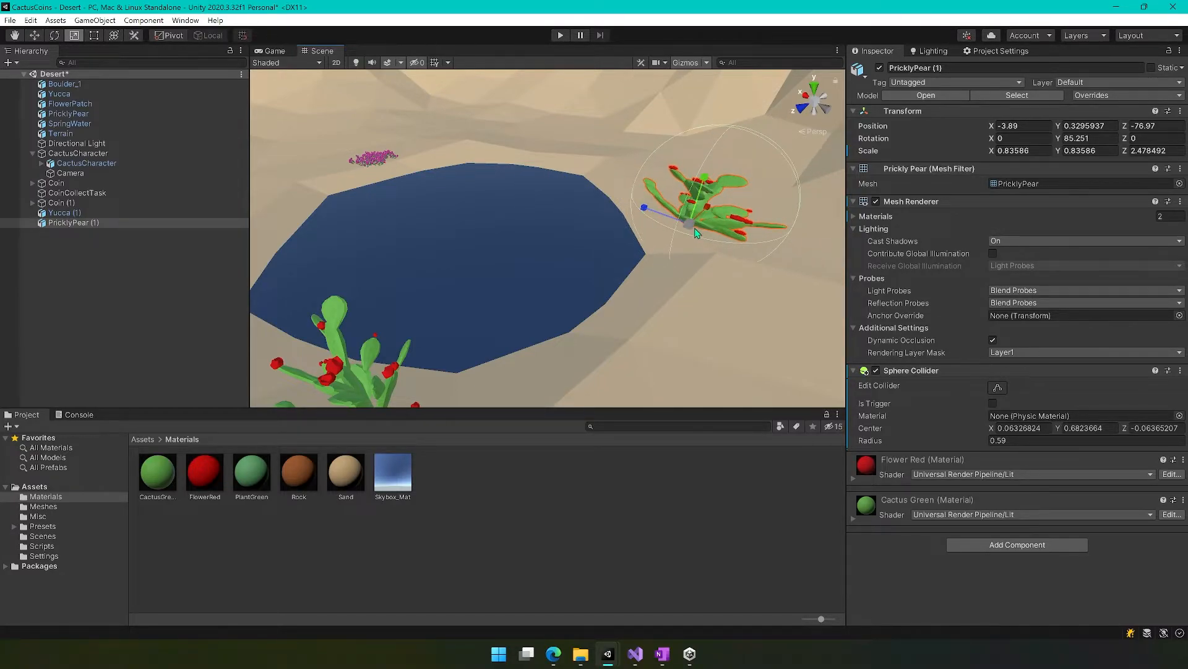
{"action": "key", "text": "ctrl+z"}
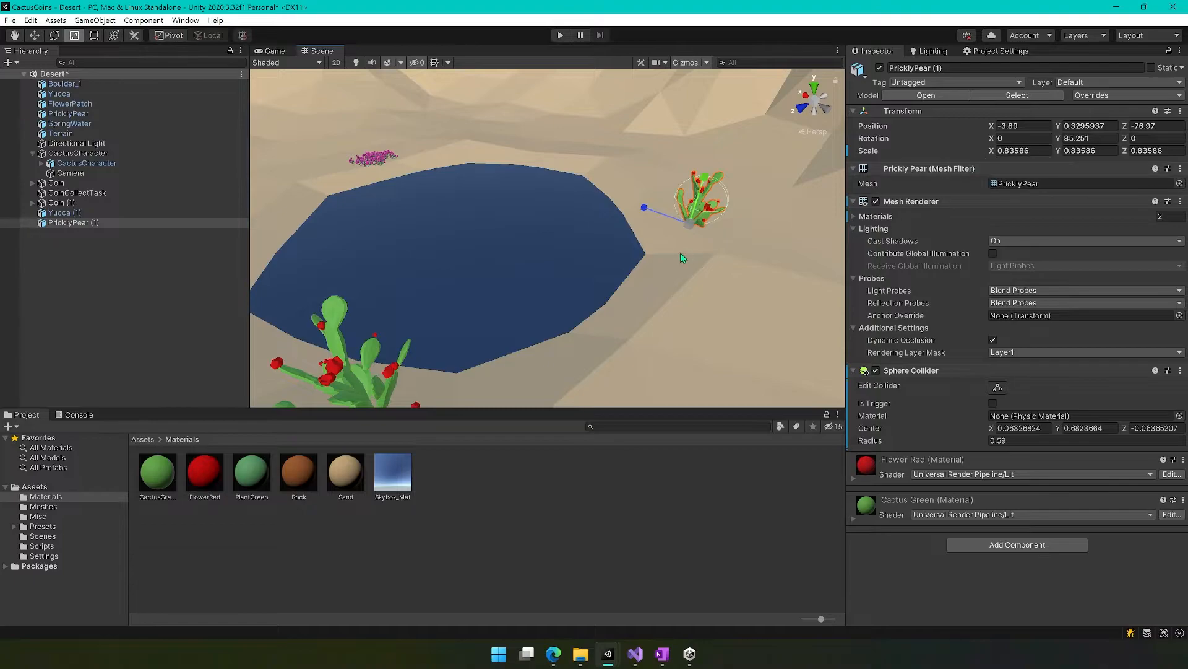
Rotate the yucca copy beside the pool to about 37° around Y.
{"action": "left_click", "coordinate": [666, 276]}
{"action": "left_click_drag", "start_coordinate": [667, 276], "coordinate": [836, 358], "text": "alt"}
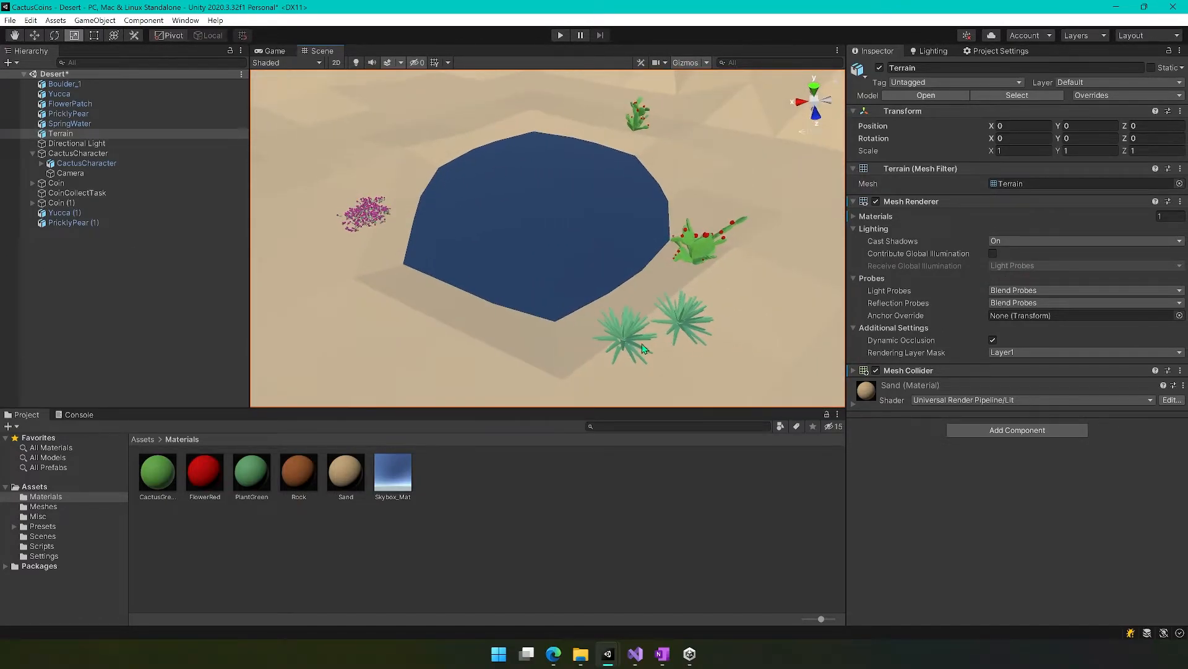
{"action": "left_click", "coordinate": [628, 332]}
{"action": "left_click_drag", "start_coordinate": [625, 343], "coordinate": [843, 323]}
{"action": "left_click", "coordinate": [750, 257]}
{"action": "scroll", "coordinate": [630, 355], "scroll_direction": "up", "scroll_amount": 5}
{"action": "left_click", "coordinate": [592, 354]}
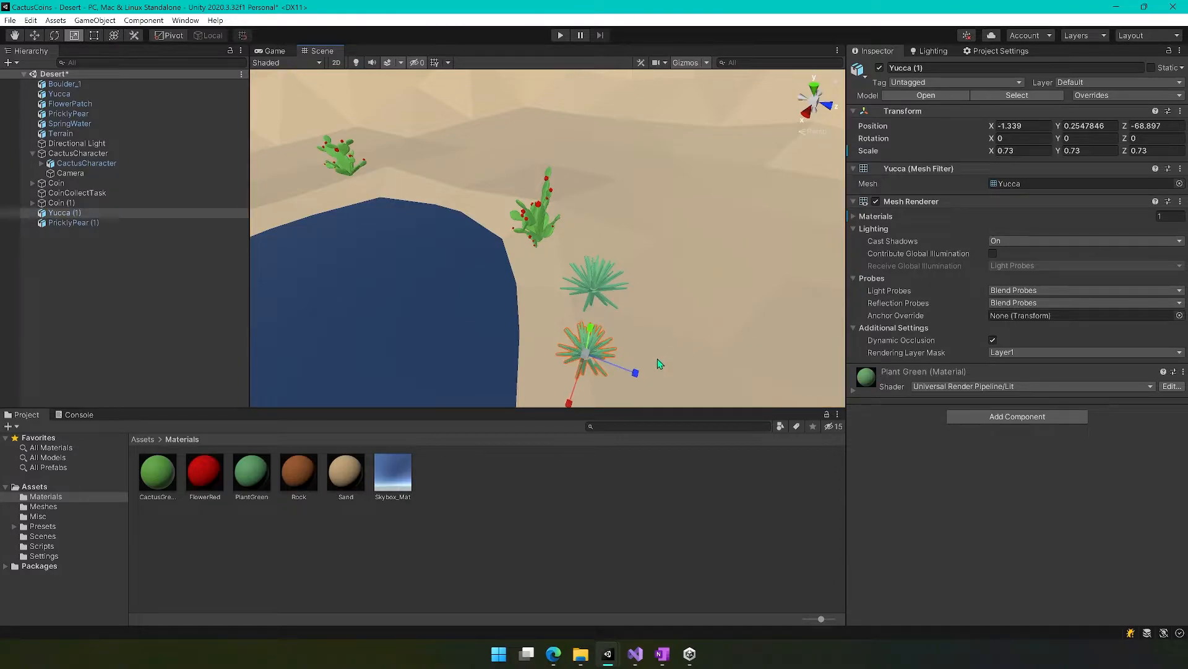
{"action": "key", "text": "e"}
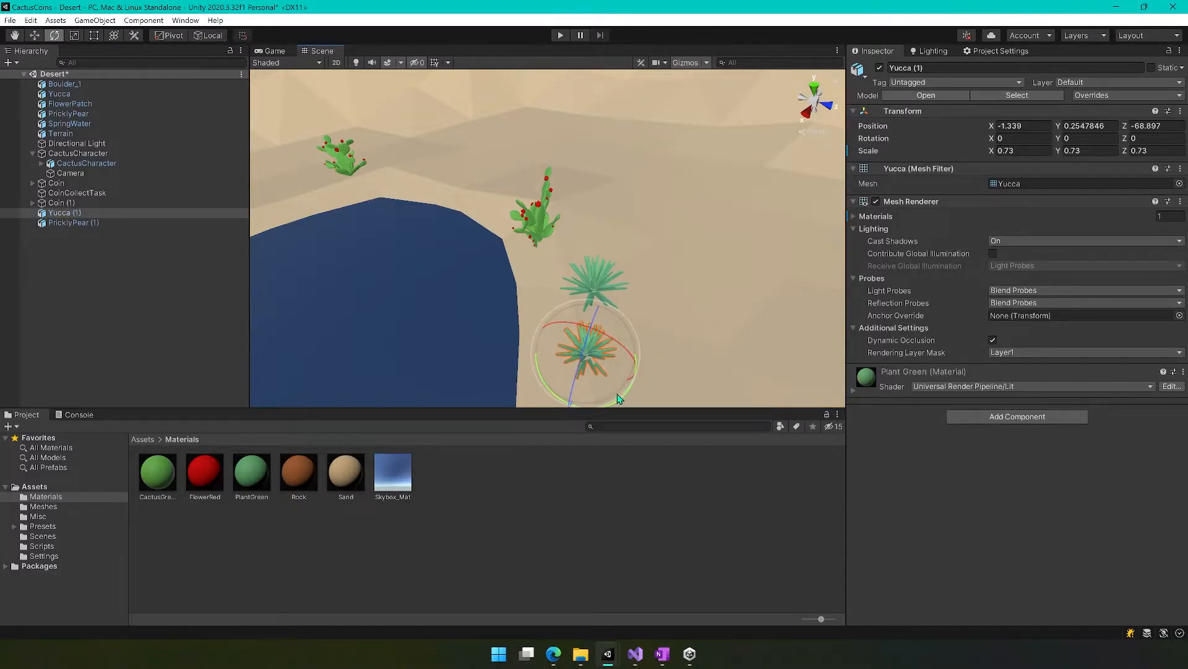
{"action": "left_click_drag", "start_coordinate": [544, 378], "coordinate": [553, 354]}
{"action": "left_click_drag", "start_coordinate": [729, 347], "coordinate": [697, 348], "text": "alt"}
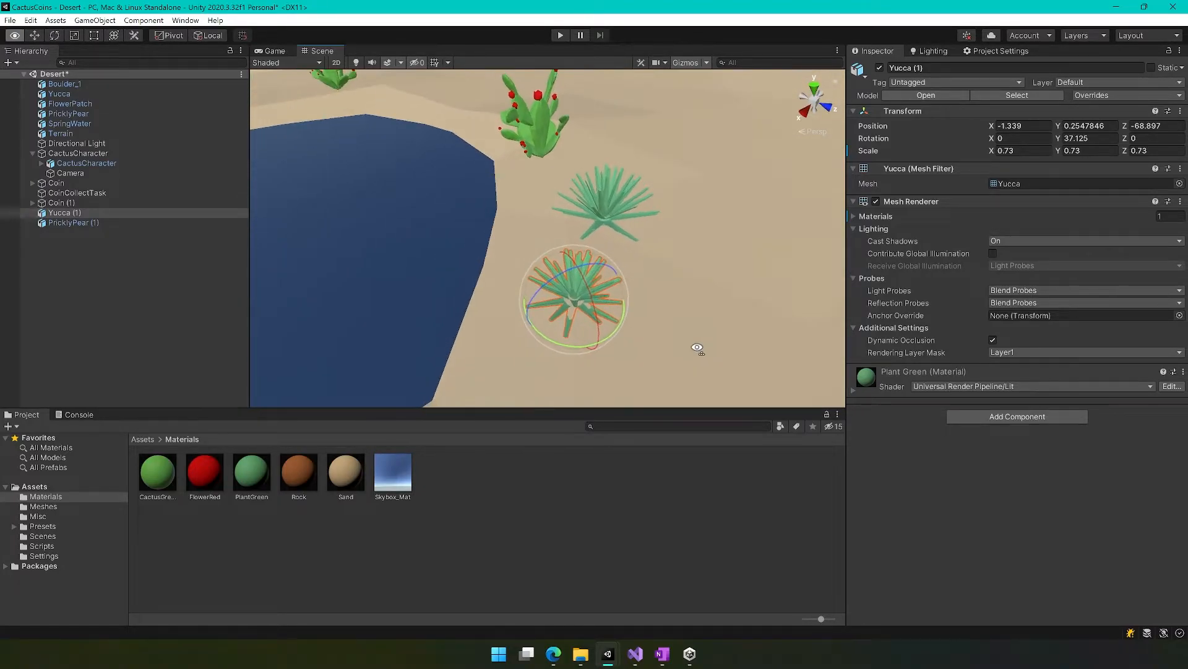
{"action": "key", "text": "w"}
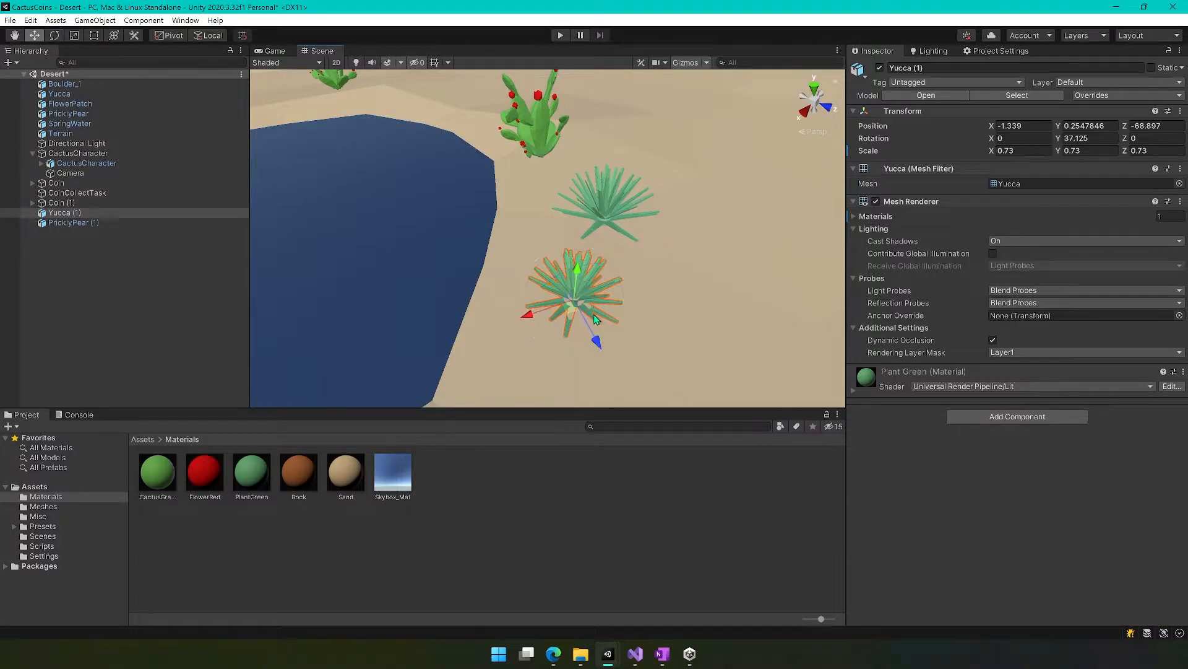
Raise the yucca copy beside the pool to about Y 0.318.
{"action": "left_click_drag", "start_coordinate": [578, 280], "coordinate": [400, 359]}
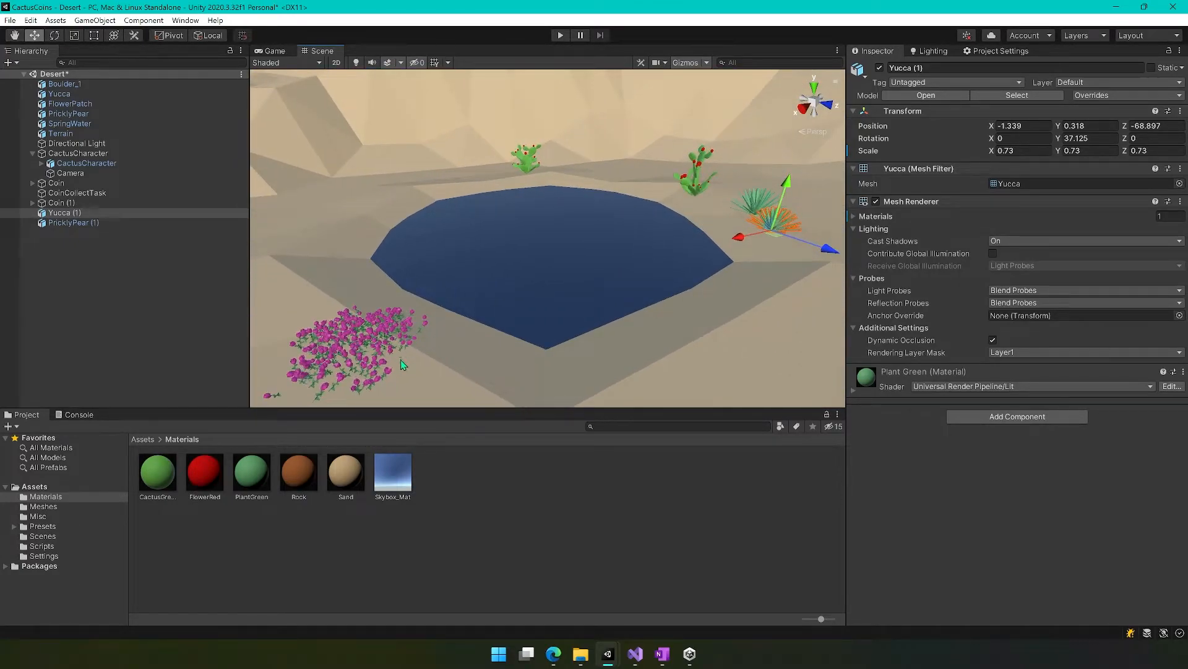
{"action": "left_click", "coordinate": [462, 494]}
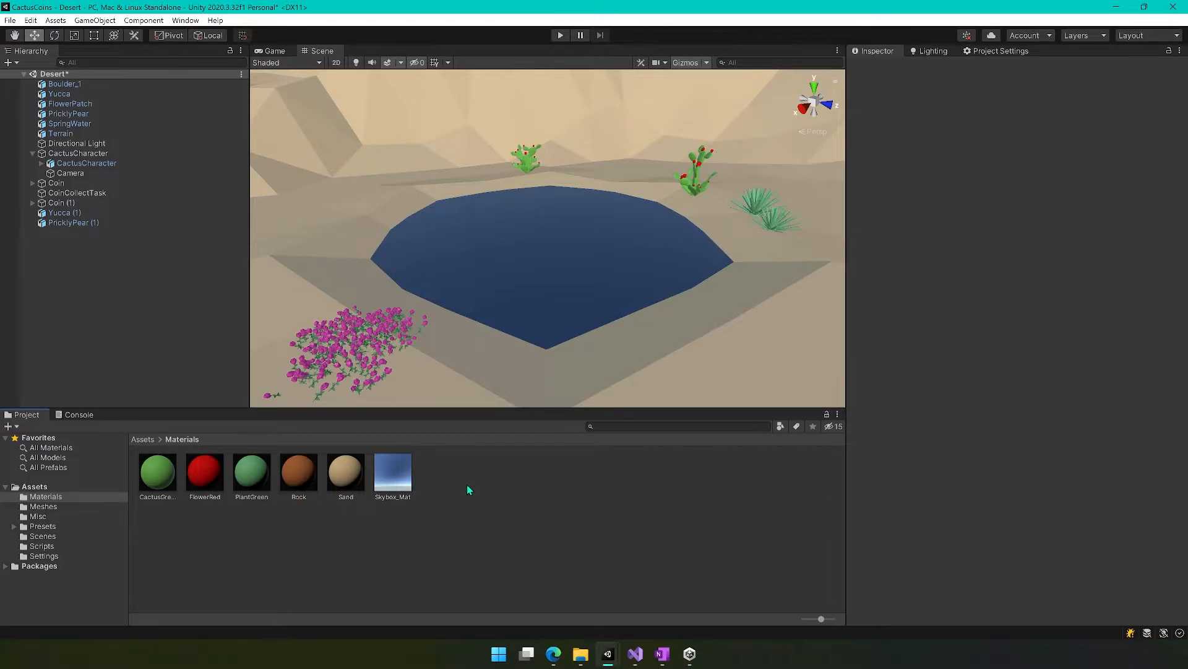
Duplicate the FlowerRed material and rename the copy FlowerPink.
{"action": "right_click", "coordinate": [467, 486]}
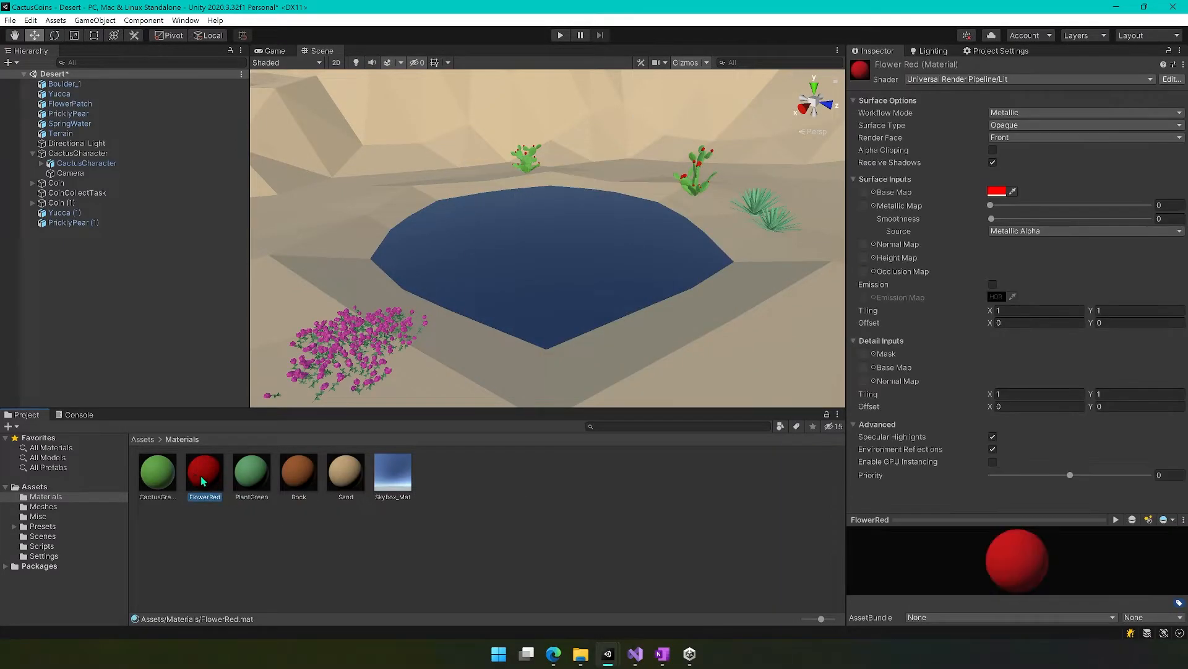
{"action": "key", "text": "ctrl+d"}
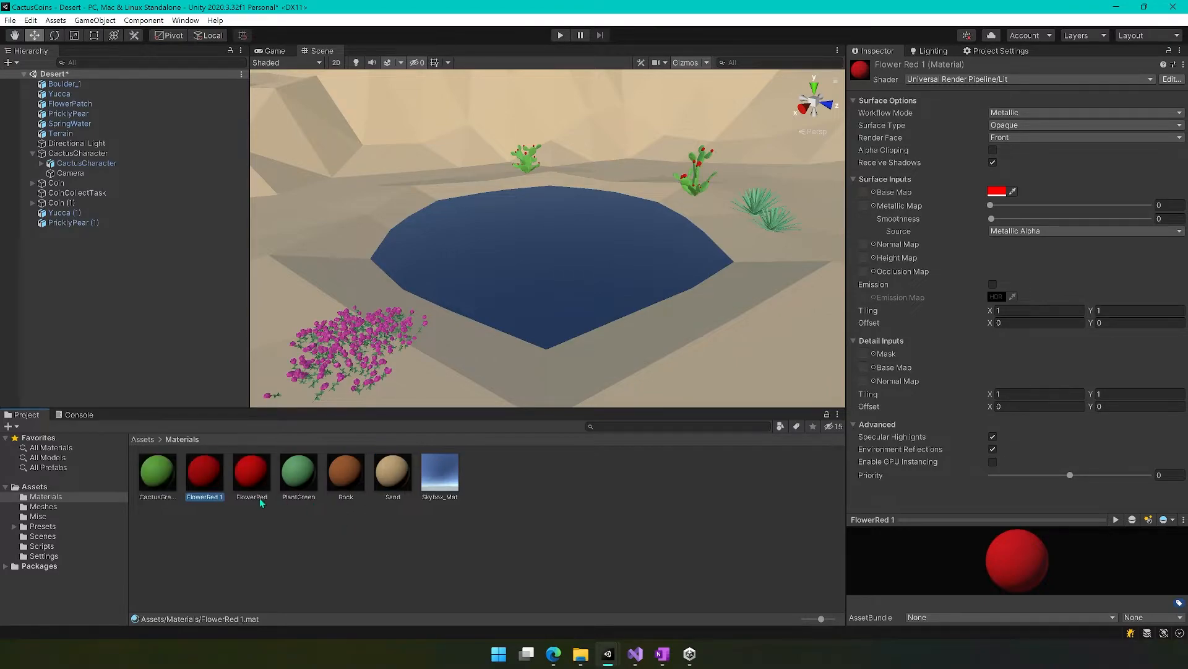
{"action": "key", "text": "F2"}
{"action": "left_click", "coordinate": [218, 497]}
{"action": "type", "text": "Pink"}
{"action": "key", "text": "Return"}
Set the FlowerPink material's base colour to a saturated pink, FF00A1.
{"action": "left_click", "coordinate": [997, 191]}
{"action": "left_click_drag", "start_coordinate": [1119, 295], "coordinate": [1113, 328]}
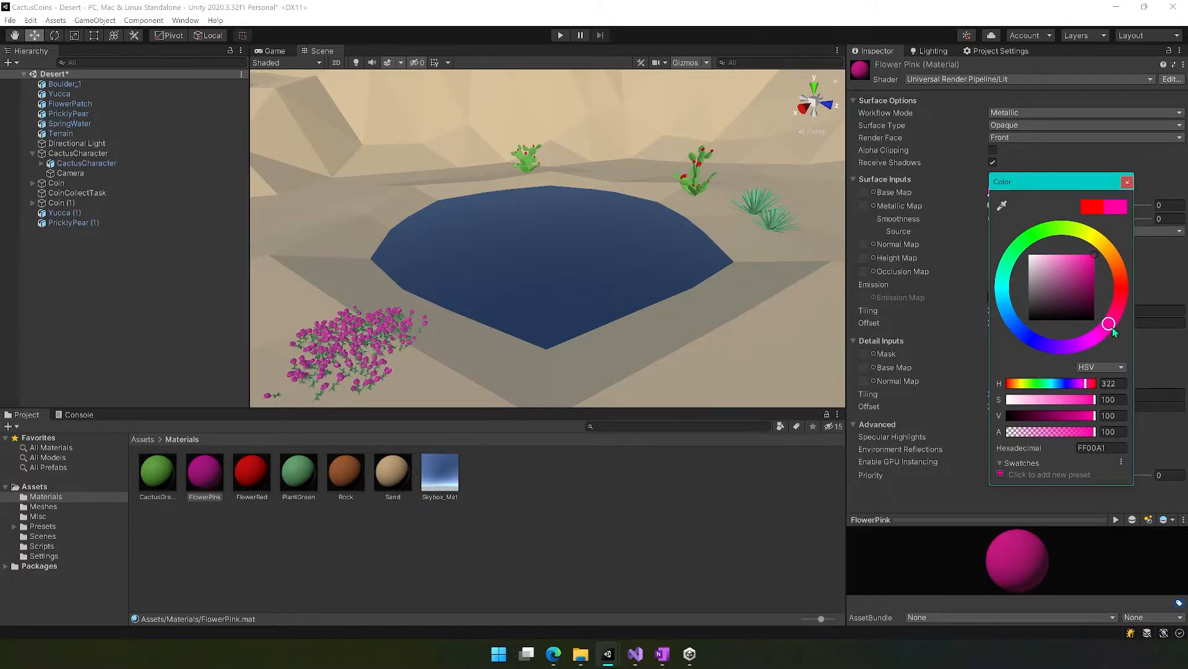
{"action": "left_click", "coordinate": [1127, 184]}
Apply the FlowerPink material to the blossoms of the flower patch by the pool.
{"action": "right_click_drag", "start_coordinate": [450, 345], "coordinate": [297, 370]}
{"action": "key", "text": "w"}
{"action": "left_click_drag", "start_coordinate": [209, 465], "coordinate": [454, 345]}
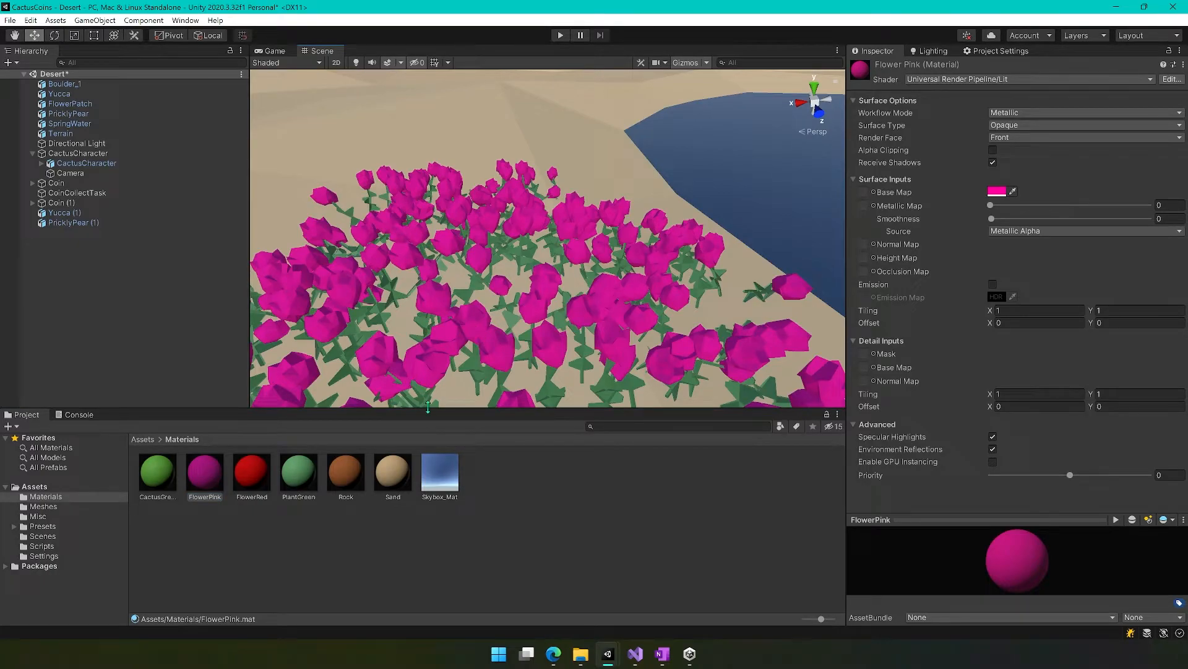
Try the PlantGreen material on the stems of the flower patch.
{"action": "left_click_drag", "start_coordinate": [299, 482], "coordinate": [477, 374]}
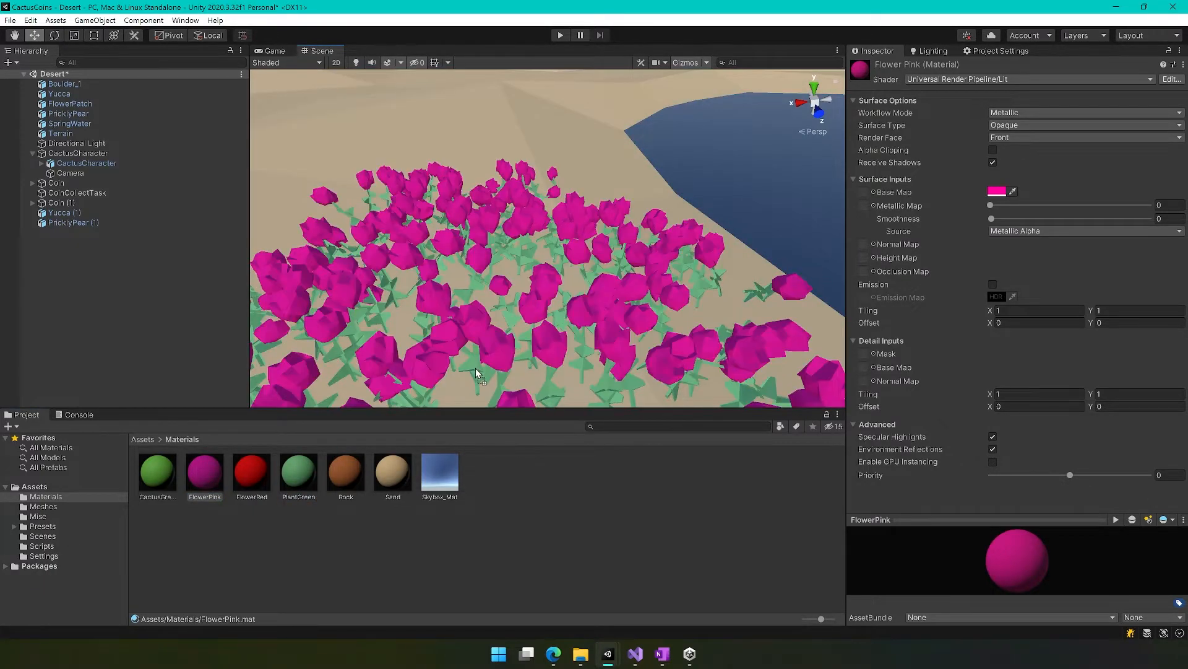
{"action": "right_click_drag", "start_coordinate": [477, 373], "coordinate": [720, 282]}
{"action": "mouse_move", "coordinate": [155, 475]}
{"action": "left_mouse_down"}
{"action": "mouse_move", "coordinate": [433, 346]}
{"action": "mouse_move", "coordinate": [552, 385]}
{"action": "mouse_move", "coordinate": [148, 468]}
{"action": "left_mouse_up"}
Duplicate the PlantGreen material and name the copy PlantDarkGreen.
{"action": "left_click", "coordinate": [308, 475]}
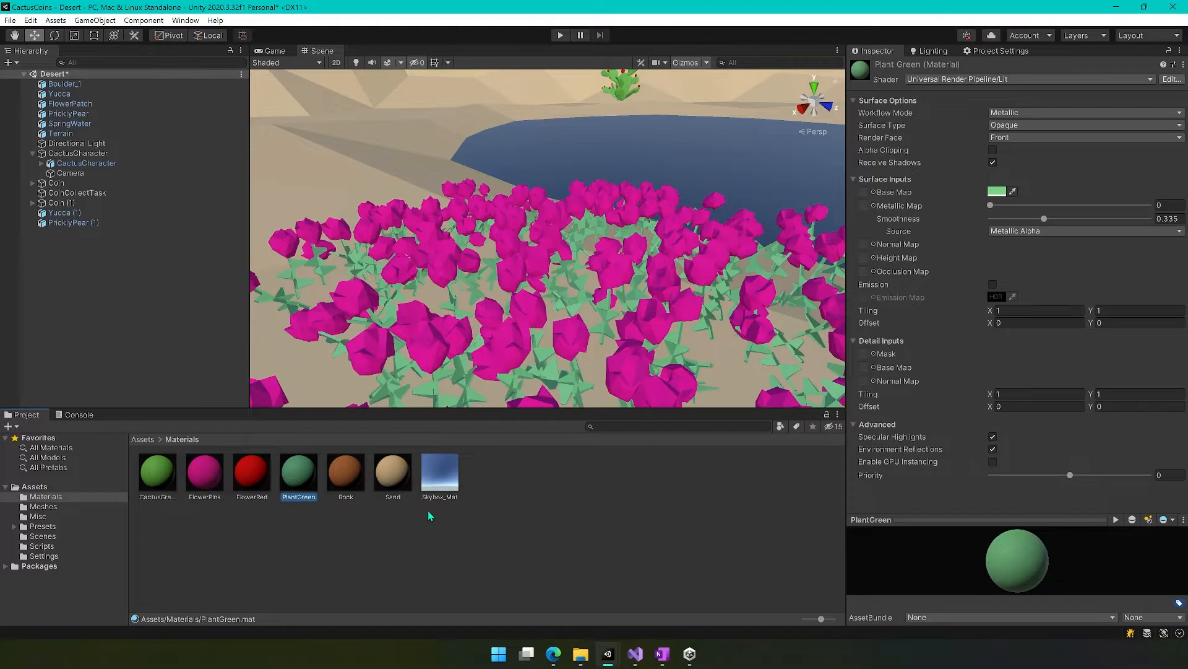
{"action": "key", "text": "ctrl+d"}
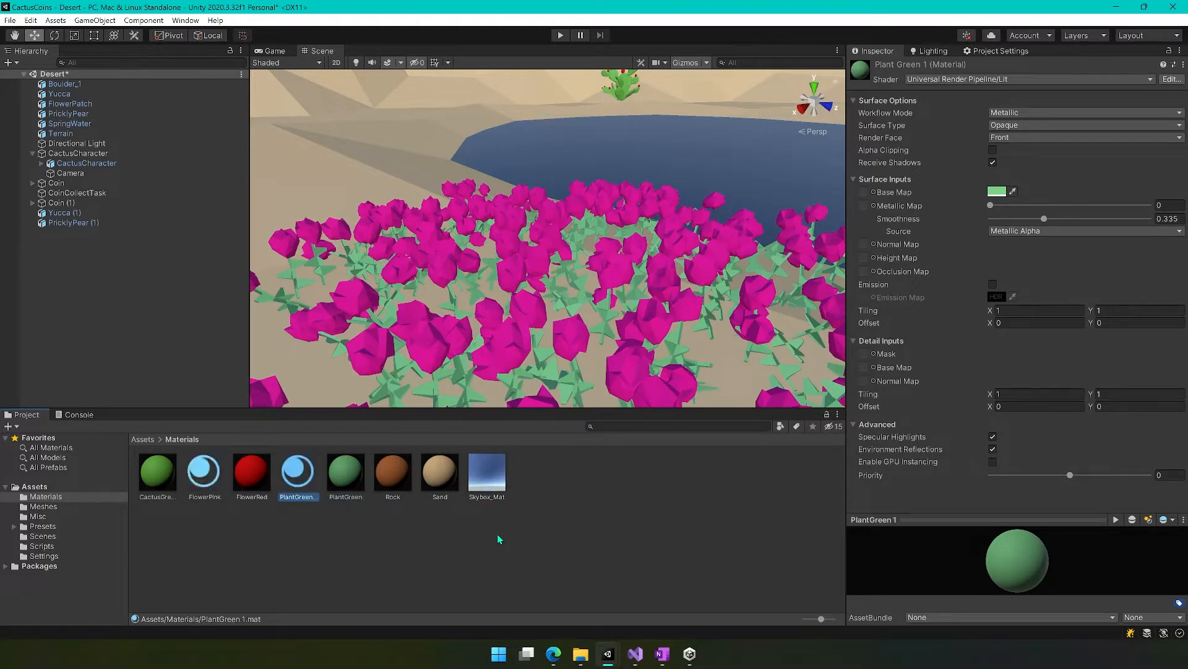
{"action": "left_click", "coordinate": [300, 497]}
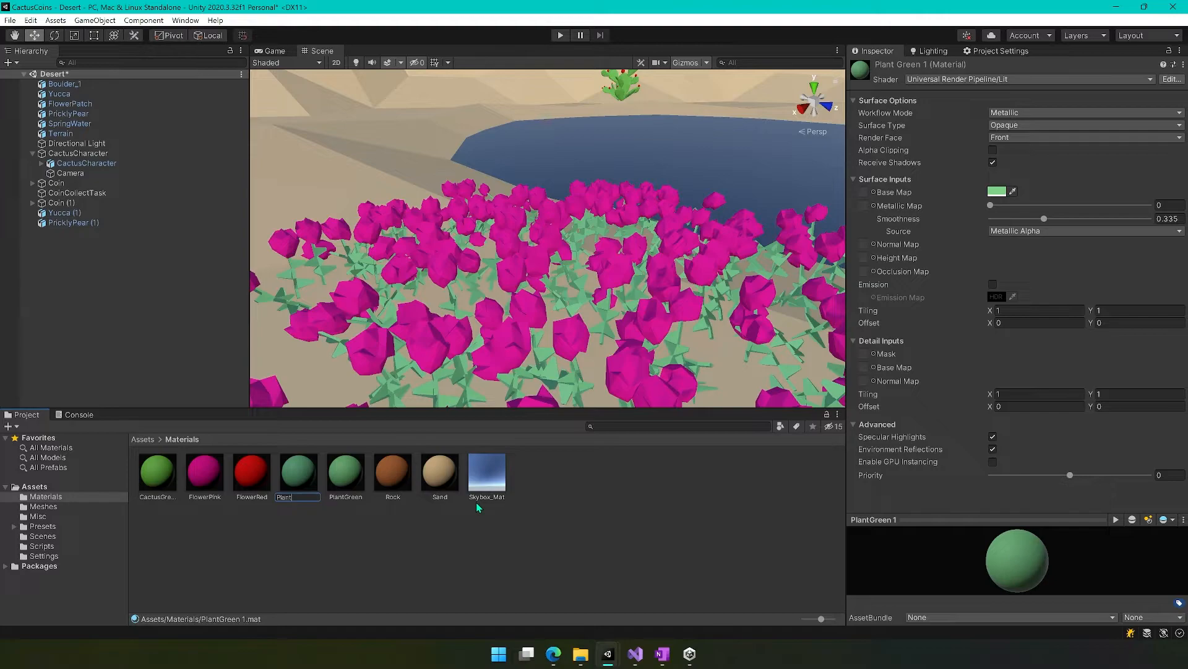
{"action": "type", "text": "PlantDarkGreen"}
{"action": "key", "text": "Return"}
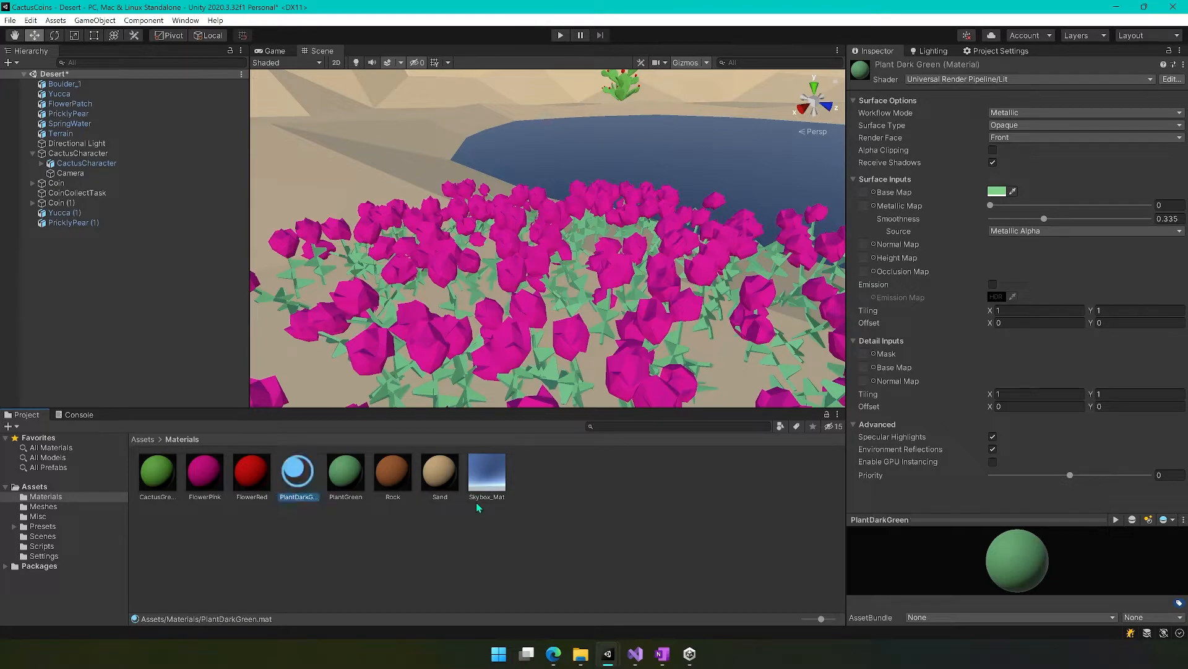
Darken the PlantDarkGreen material's base colour to 4A7B50 and set its smoothness to 0.
{"action": "left_click", "coordinate": [997, 191]}
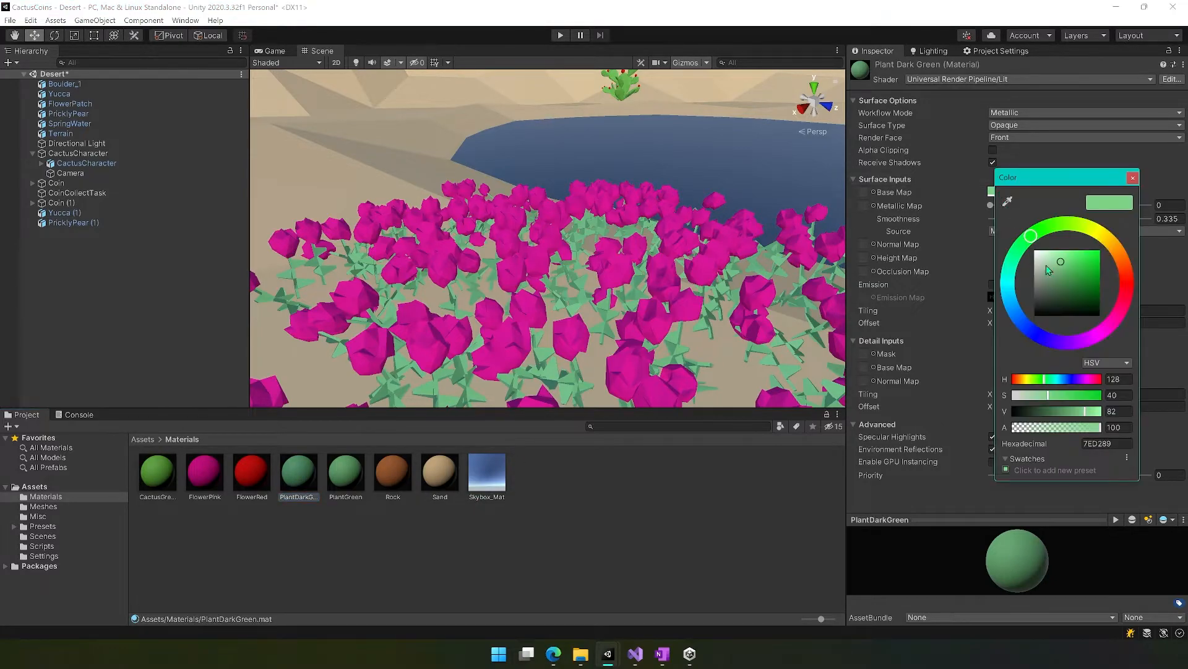
{"action": "left_click_drag", "start_coordinate": [1062, 266], "coordinate": [1062, 290]}
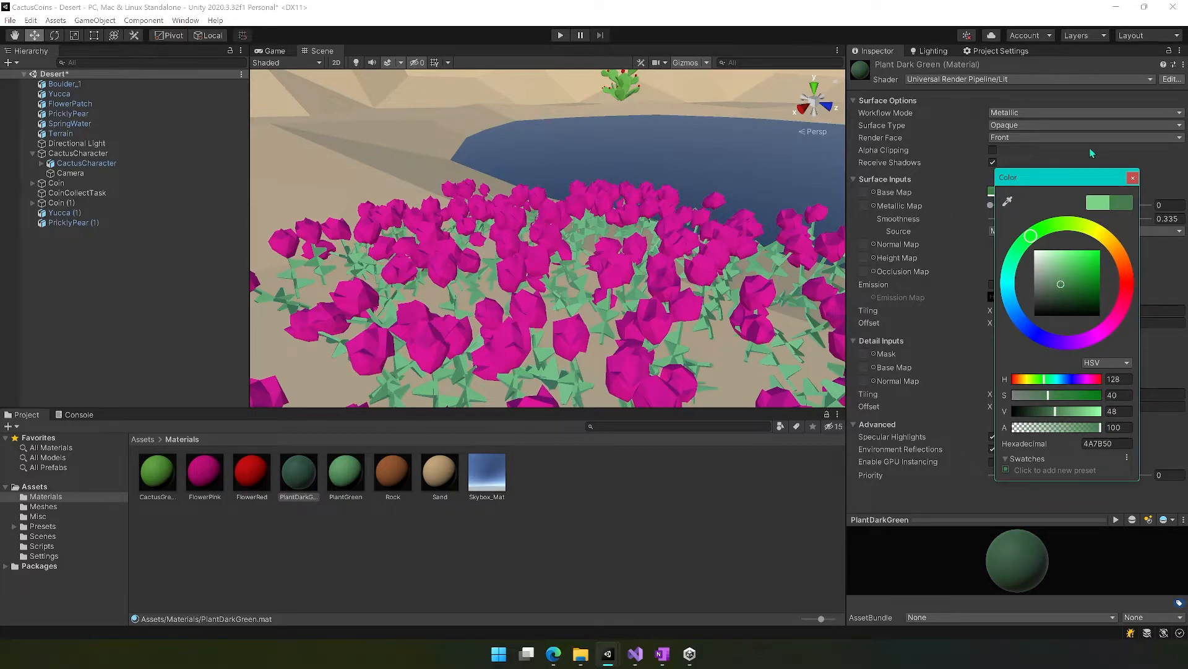
{"action": "left_click", "coordinate": [1130, 178]}
{"action": "left_click_drag", "start_coordinate": [1042, 216], "coordinate": [991, 219]}
Apply the PlantDarkGreen material to the stems and leaves of the flower patch.
{"action": "left_click_drag", "start_coordinate": [297, 480], "coordinate": [550, 378]}
{"action": "key", "text": "s"}
{"action": "right_click_drag", "start_coordinate": [668, 330], "coordinate": [613, 324]}
{"action": "key", "text": "d"}
{"action": "key", "text": "w"}
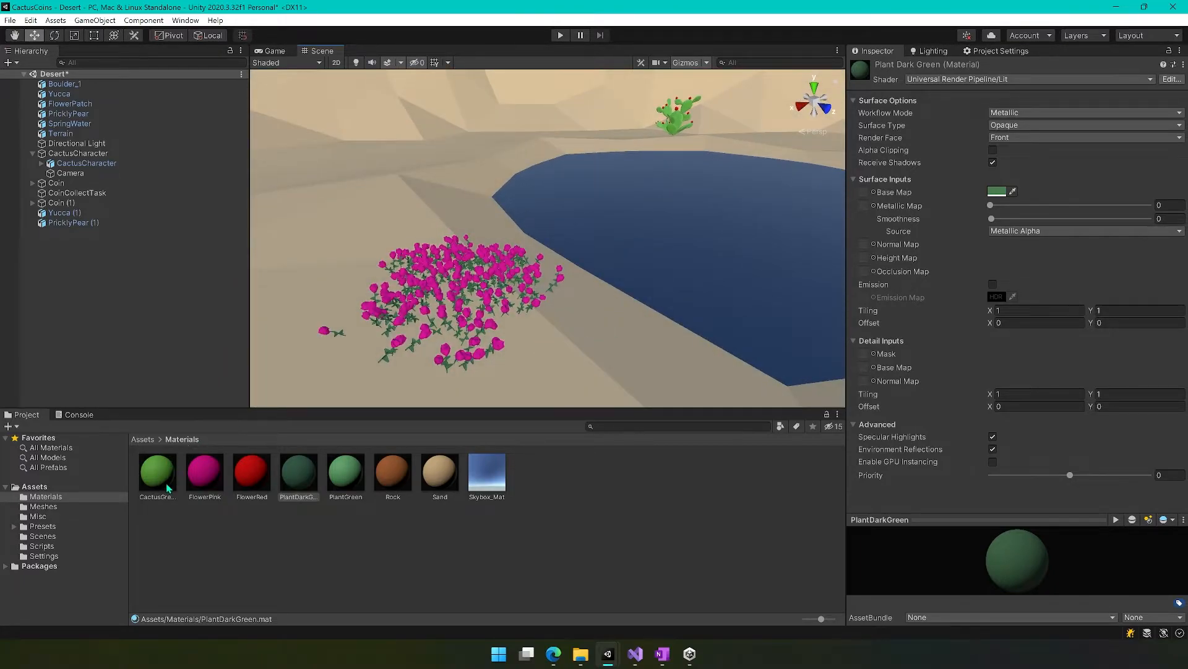
Soften the FlowerPink material's base colour to a slightly less saturated, darker pink.
{"action": "left_click", "coordinate": [206, 472]}
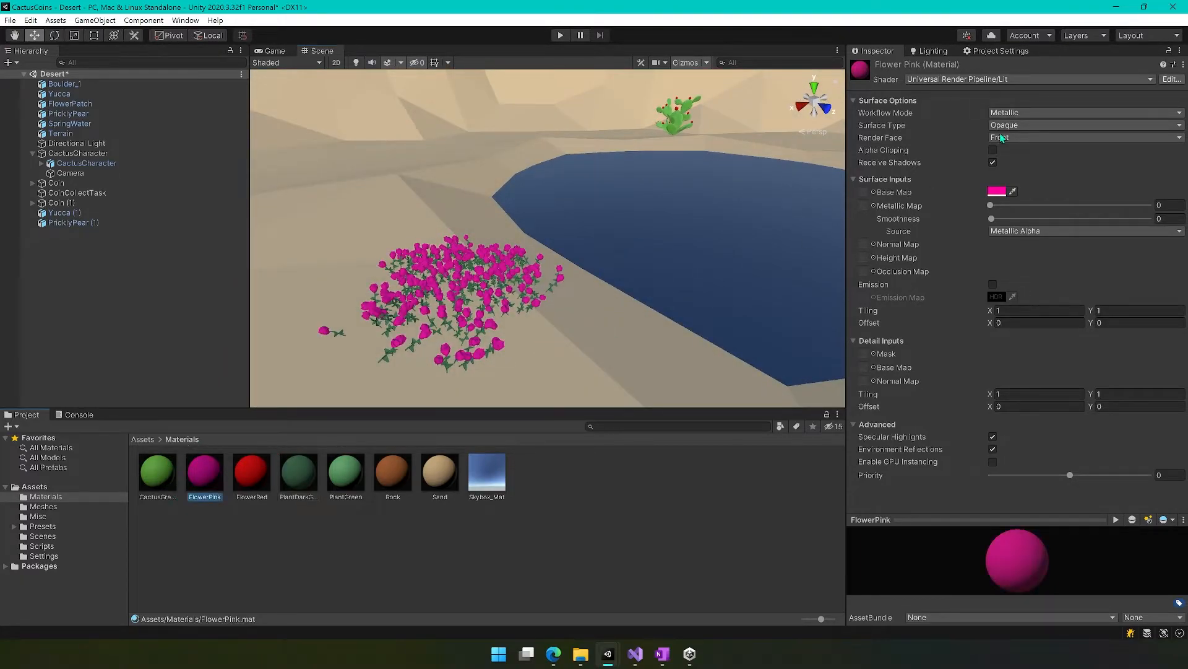
{"action": "left_click", "coordinate": [998, 191]}
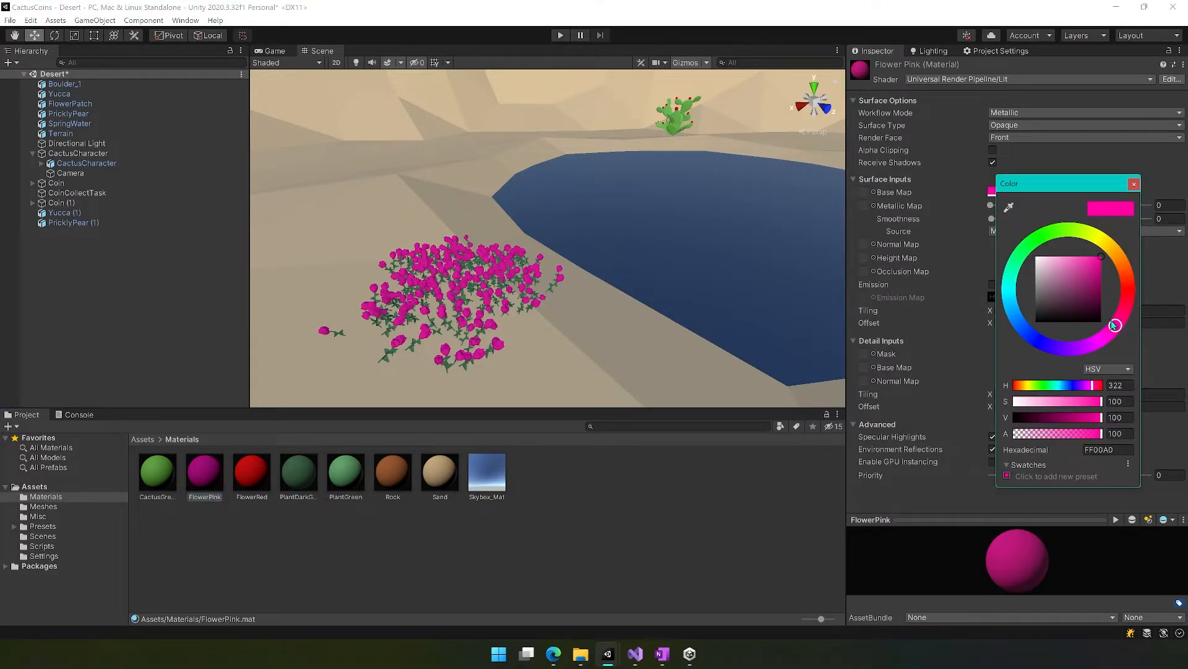
{"action": "mouse_move", "coordinate": [1092, 256]}
{"action": "left_mouse_down"}
{"action": "mouse_move", "coordinate": [1080, 254]}
{"action": "mouse_move", "coordinate": [1083, 270]}
{"action": "mouse_move", "coordinate": [1091, 262]}
{"action": "left_mouse_up"}
{"action": "left_click", "coordinate": [648, 233]}
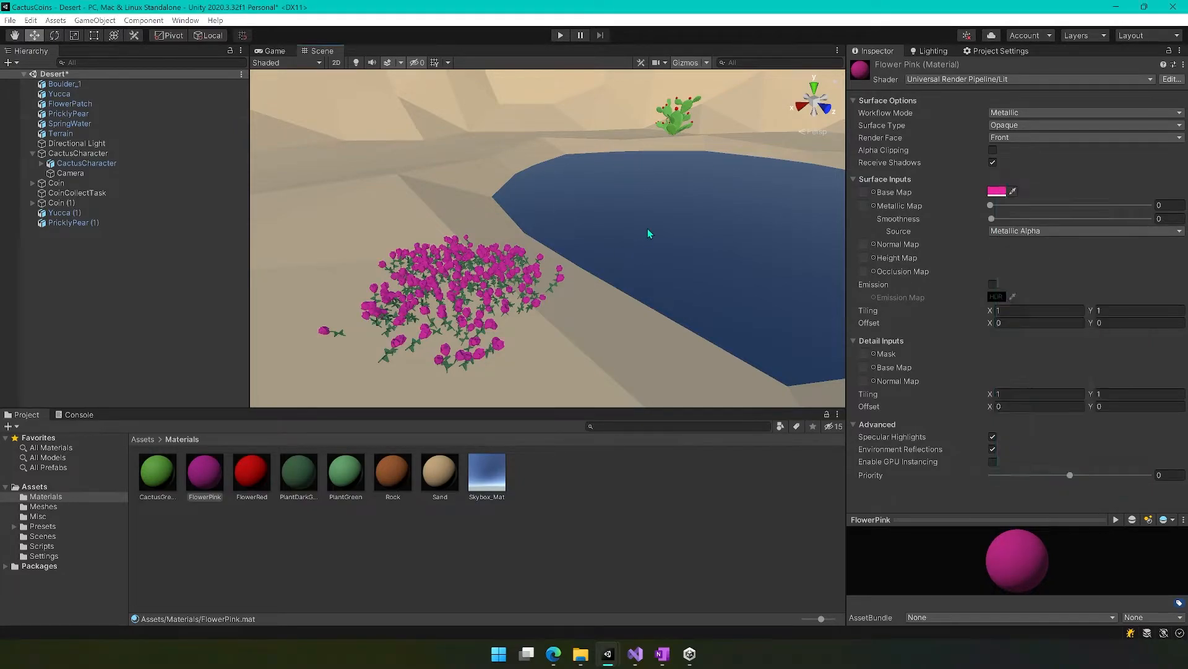
Create a new material named Water in the Materials folder.
{"action": "key", "text": "f"}
{"action": "left_click_drag", "start_coordinate": [785, 276], "coordinate": [699, 276], "text": "alt"}
{"action": "right_click_drag", "start_coordinate": [700, 276], "coordinate": [777, 351]}
{"action": "left_click", "coordinate": [485, 544]}
{"action": "right_click", "coordinate": [563, 512]}
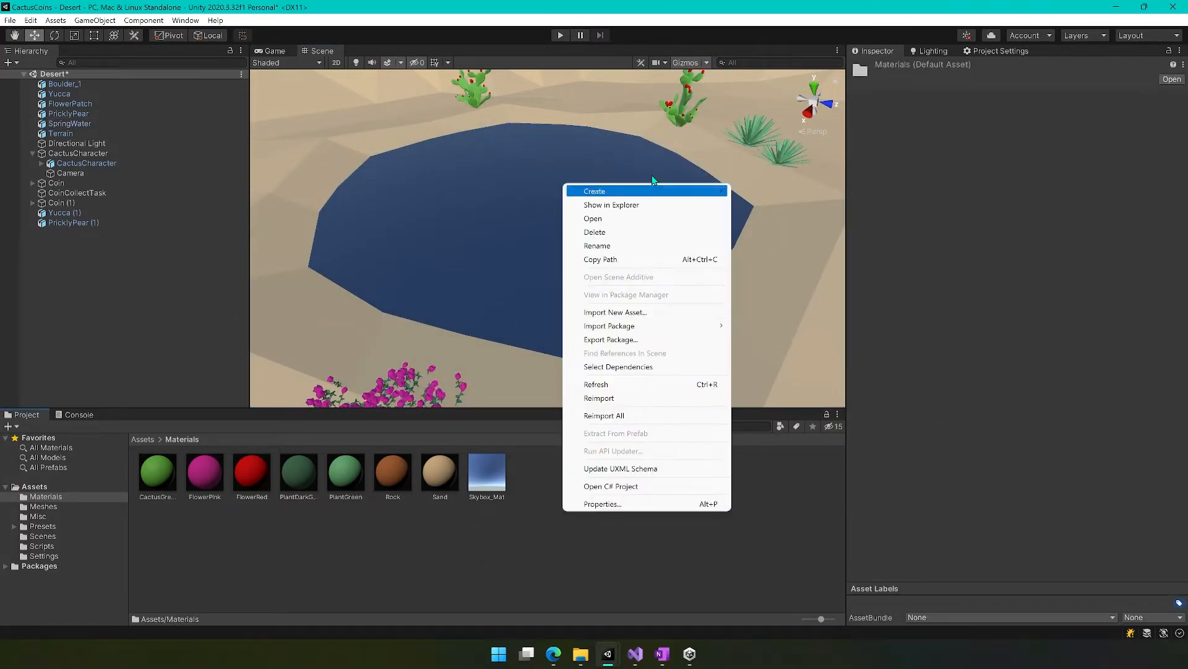
{"action": "mouse_move", "coordinate": [650, 194]}
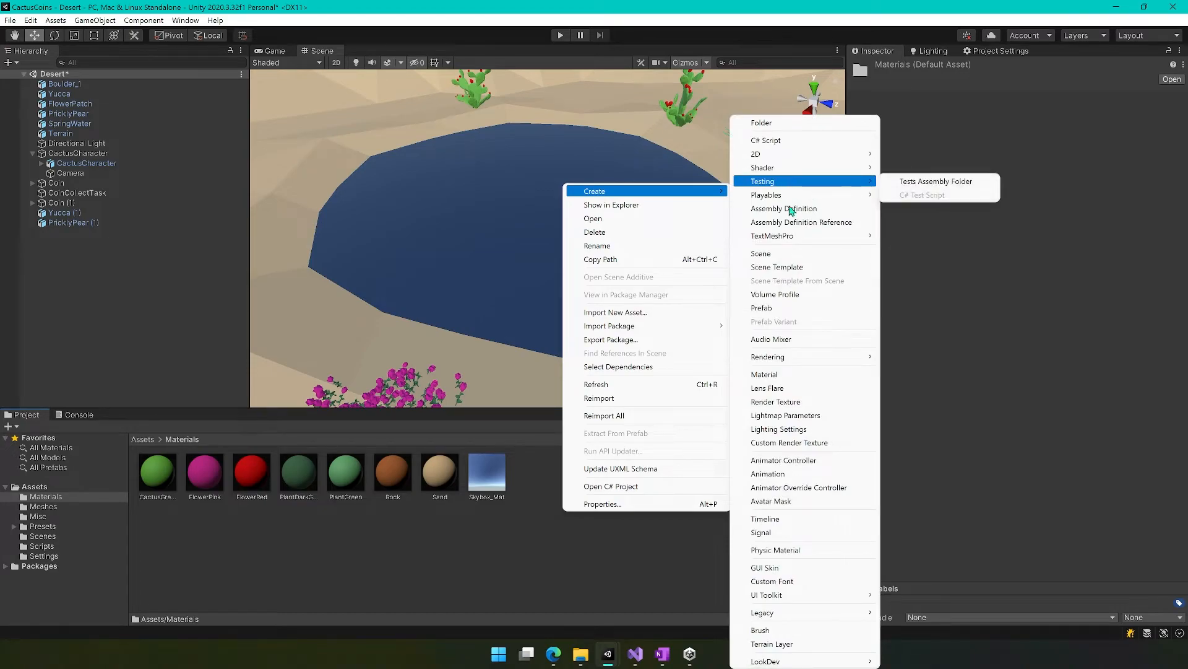
{"action": "left_click", "coordinate": [775, 374]}
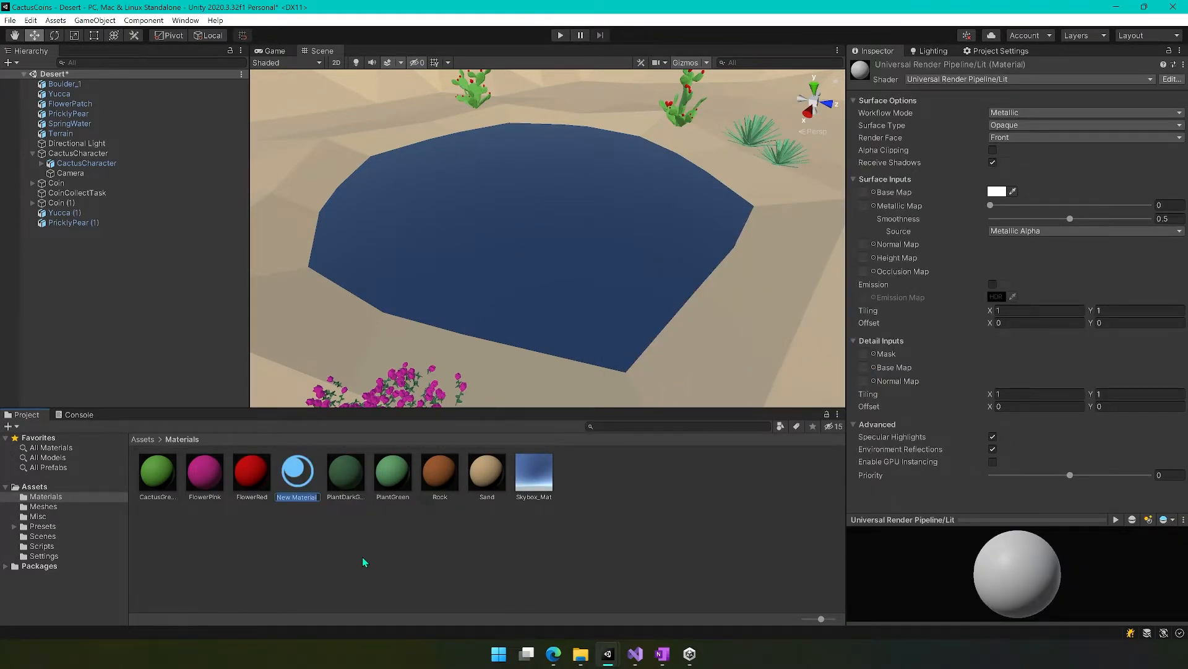
{"action": "type", "text": "Water"}
{"action": "key", "text": "Return"}
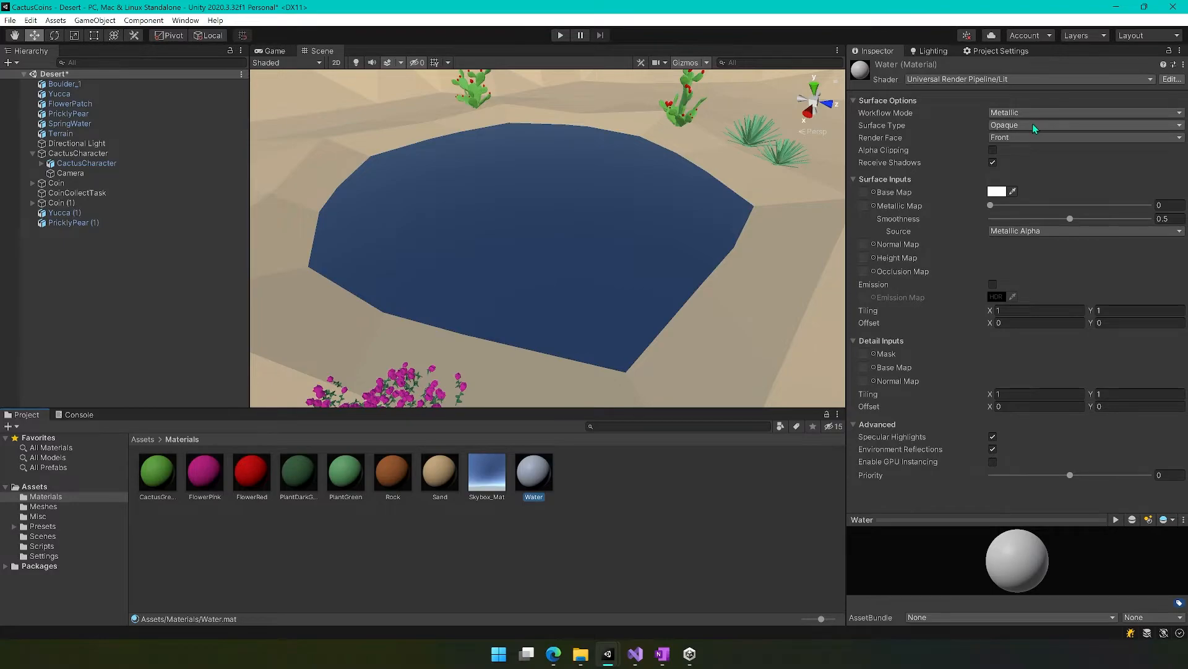
Make the Water material's surface transparent and set its base colour to blue 0046FF with alpha 64.
{"action": "left_click", "coordinate": [1073, 127]}
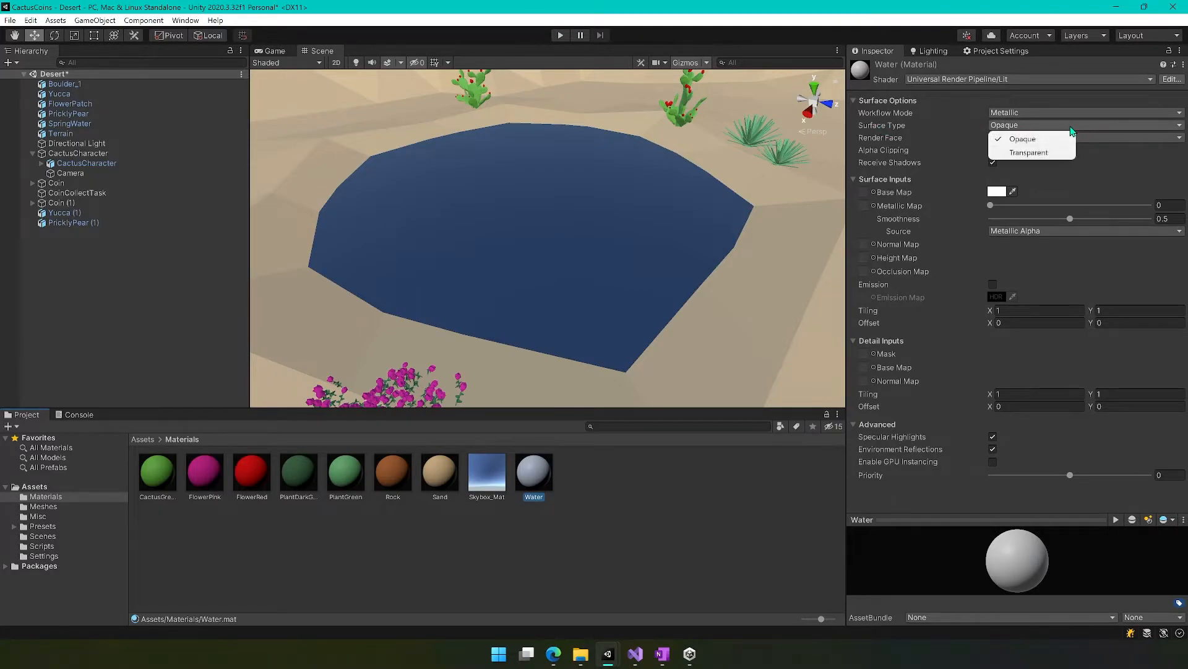
{"action": "left_click", "coordinate": [1040, 155]}
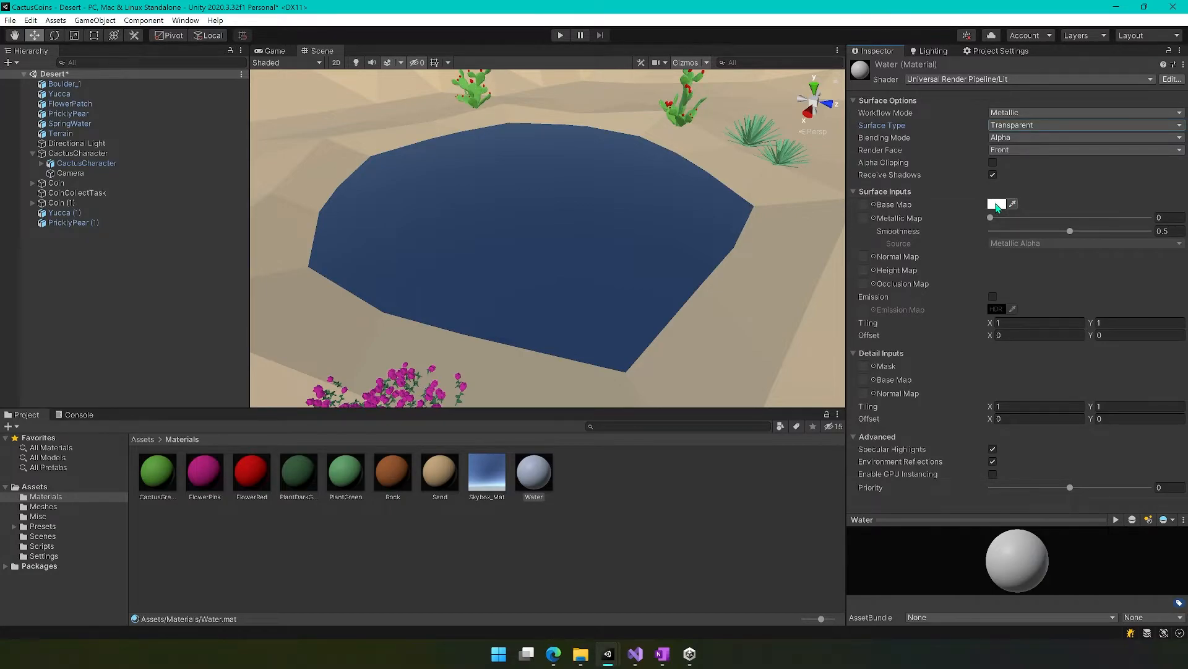
{"action": "left_click", "coordinate": [997, 205]}
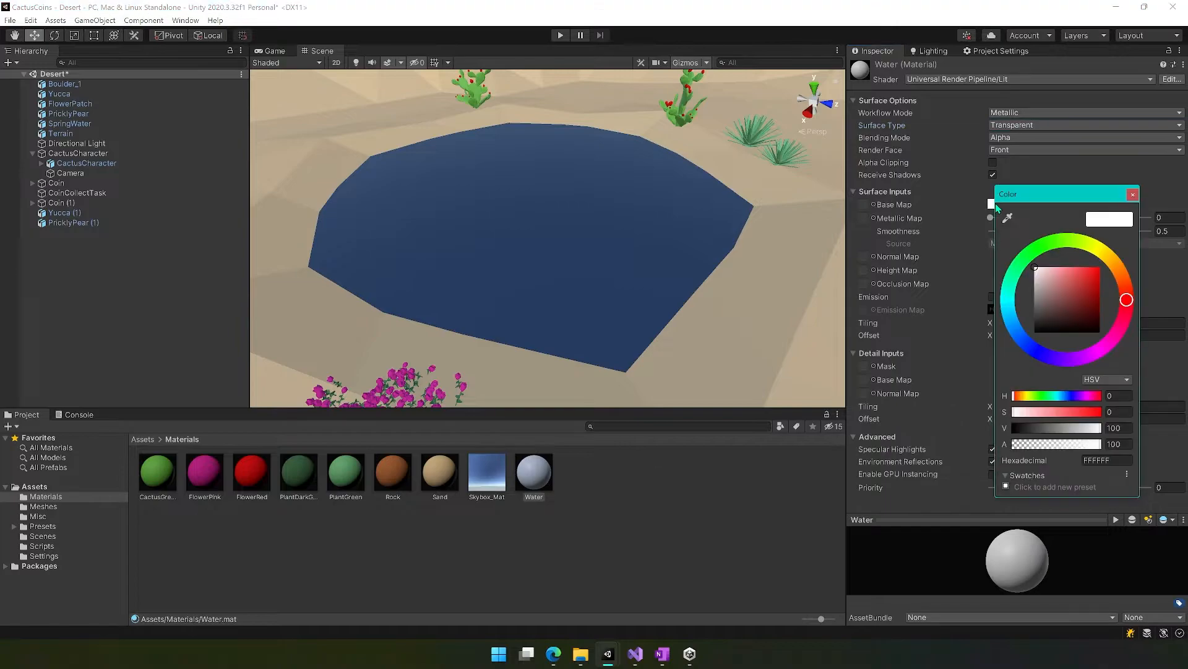
{"action": "mouse_move", "coordinate": [1025, 334]}
{"action": "left_mouse_down"}
{"action": "mouse_move", "coordinate": [1025, 314]}
{"action": "mouse_move", "coordinate": [1050, 319]}
{"action": "mouse_move", "coordinate": [1092, 255]}
{"action": "mouse_move", "coordinate": [1164, 234]}
{"action": "left_mouse_up"}
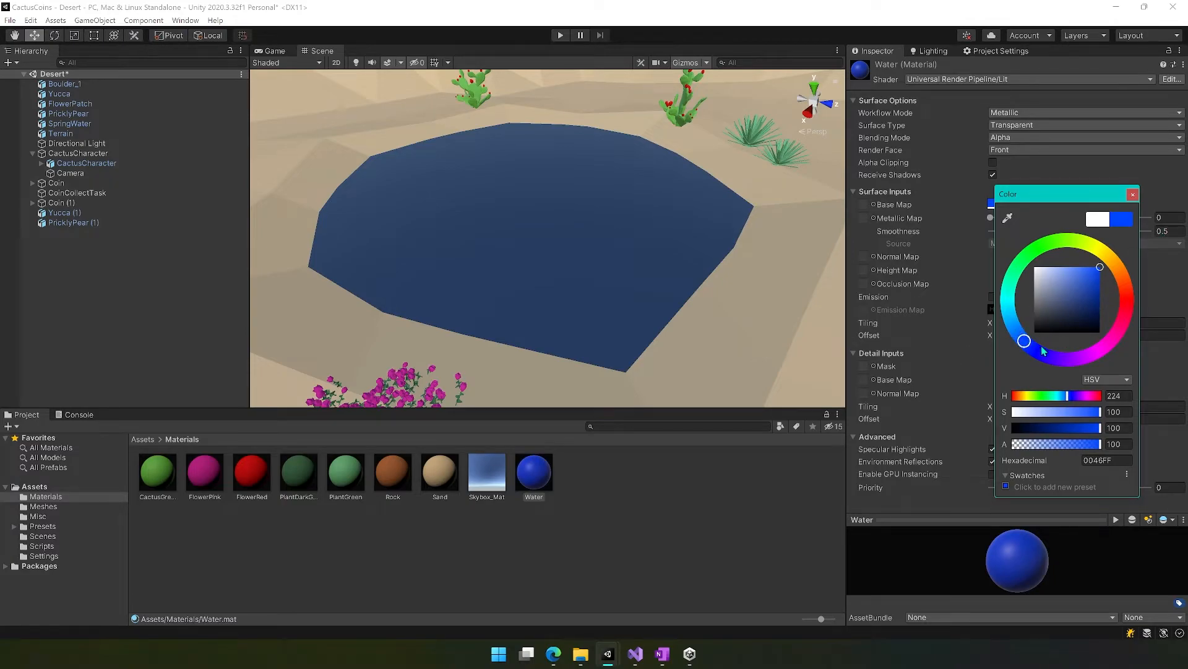
{"action": "left_click_drag", "start_coordinate": [1099, 444], "coordinate": [1071, 444]}
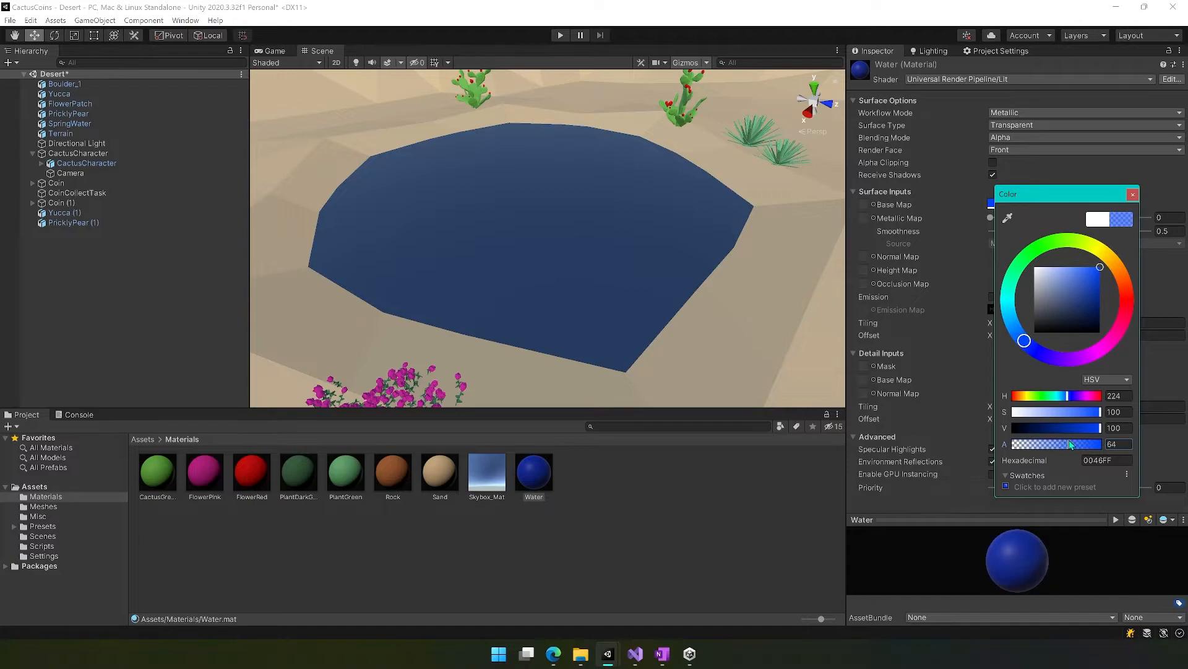
{"action": "left_click", "coordinate": [1133, 194]}
Apply the Water material to the spring-water pool and try its smoothness at 1.
{"action": "left_click_drag", "start_coordinate": [538, 487], "coordinate": [536, 223]}
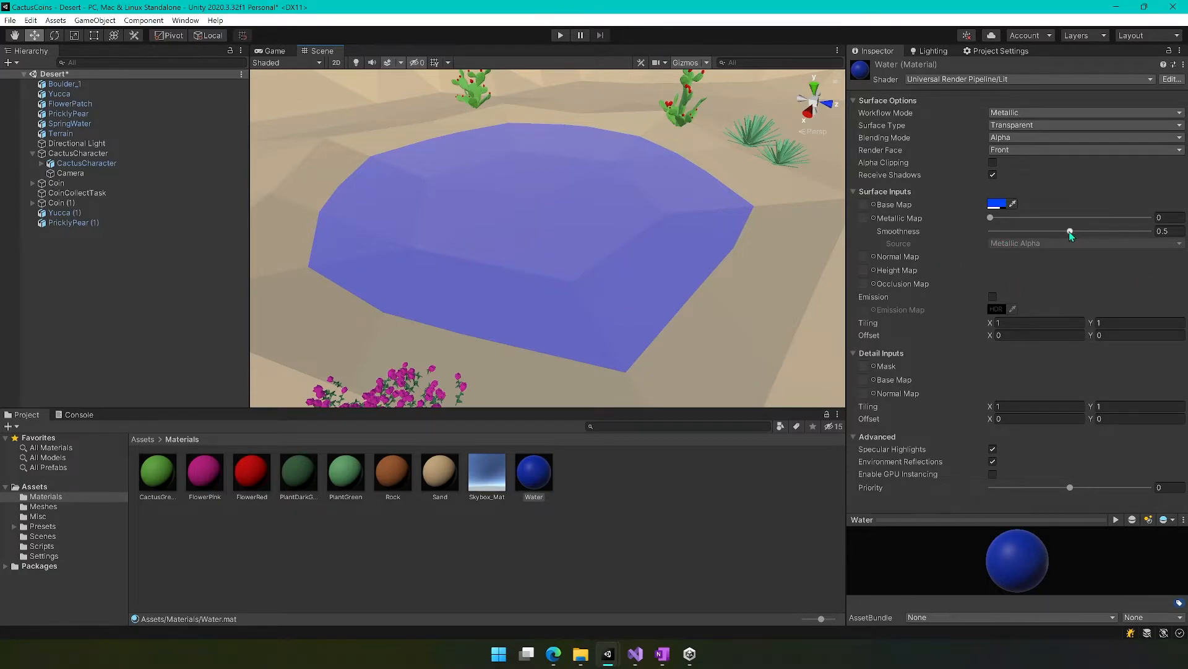
{"action": "left_click_drag", "start_coordinate": [1071, 231], "coordinate": [1169, 238]}
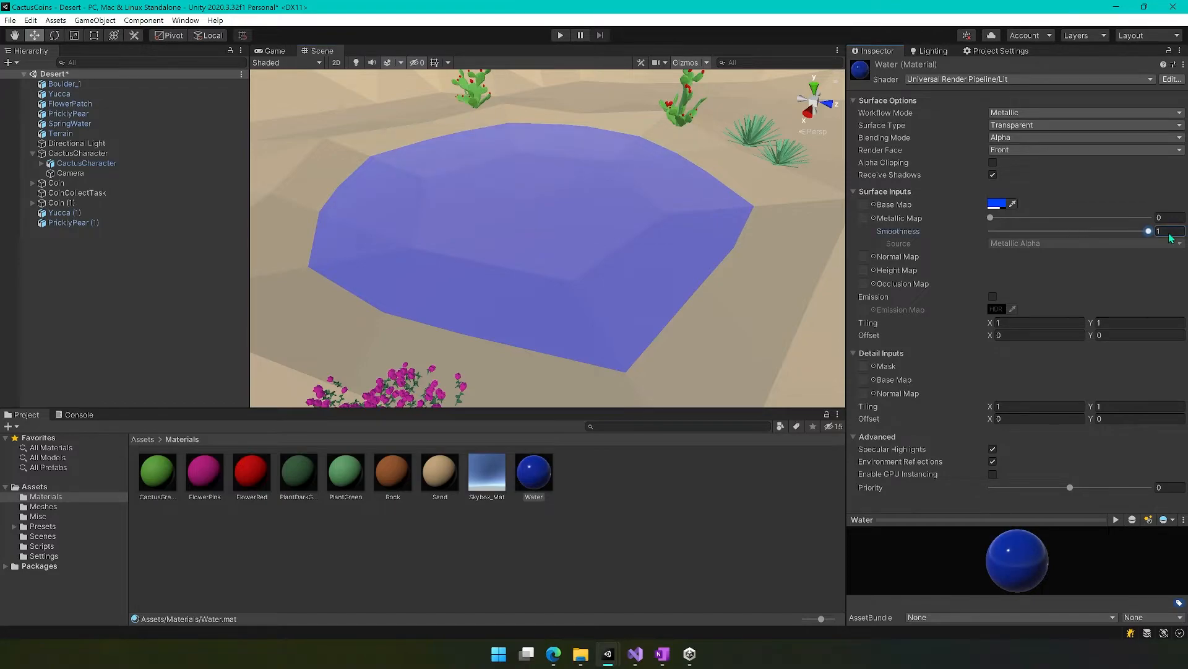
{"action": "right_click_drag", "start_coordinate": [563, 294], "coordinate": [787, 175]}
Lower the Water material's smoothness to its minimum and select the SpringWater pool in the scene.
{"action": "left_click_drag", "start_coordinate": [1148, 231], "coordinate": [997, 233]}
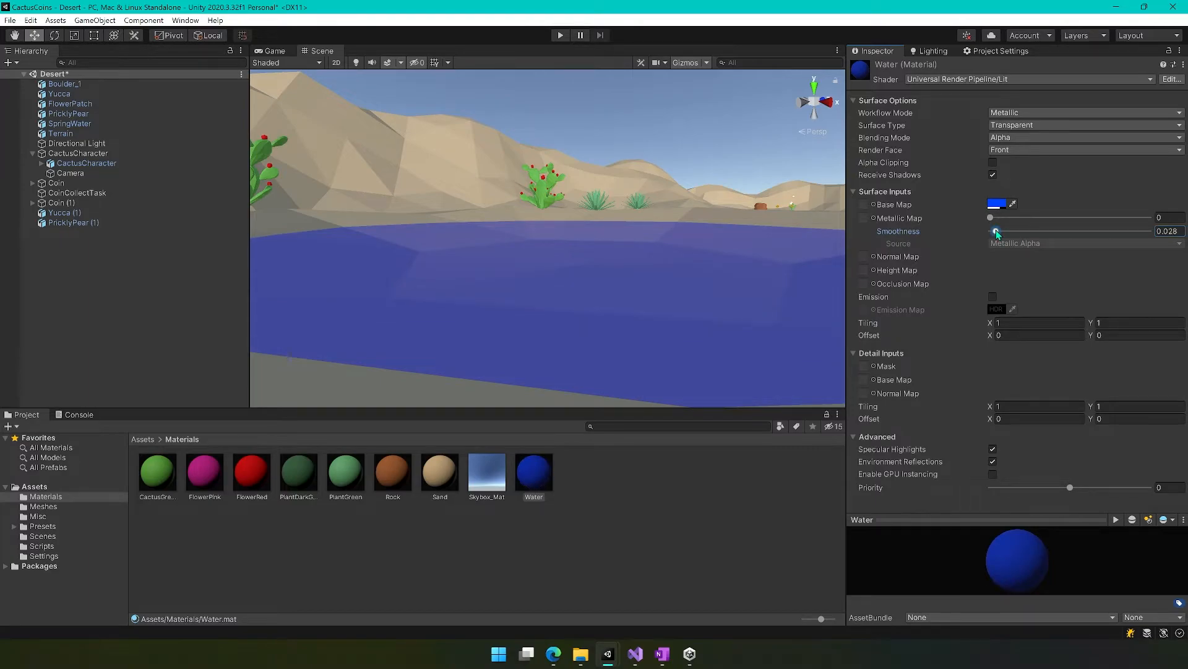
{"action": "right_click_drag", "start_coordinate": [629, 287], "coordinate": [718, 344]}
{"action": "left_click_drag", "start_coordinate": [996, 231], "coordinate": [989, 232]}
{"action": "right_click_drag", "start_coordinate": [664, 332], "coordinate": [719, 316]}
{"action": "right_click_drag", "start_coordinate": [540, 316], "coordinate": [566, 284]}
{"action": "left_click", "coordinate": [567, 282]}
{"action": "left_click", "coordinate": [582, 260]}
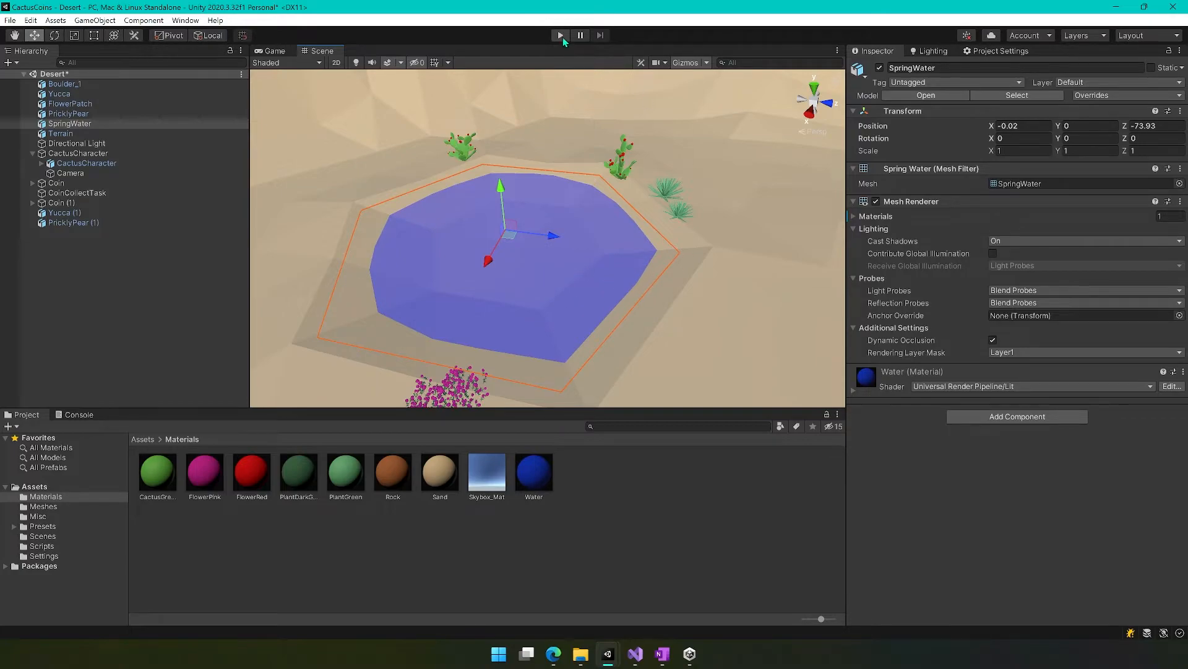
Play-test the desert scene by walking the cactus character past the coins and into the spring-water pool.
{"action": "scroll", "coordinate": [485, 320], "scroll_direction": "up", "scroll_amount": 5}
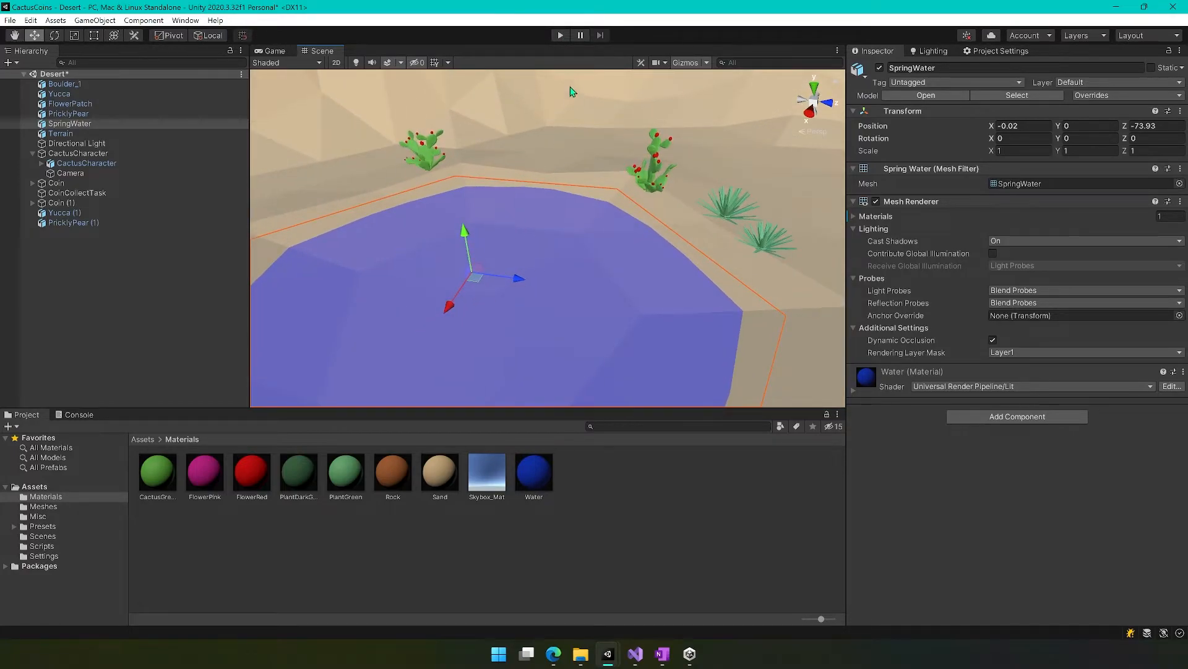
{"action": "left_click", "coordinate": [561, 36]}
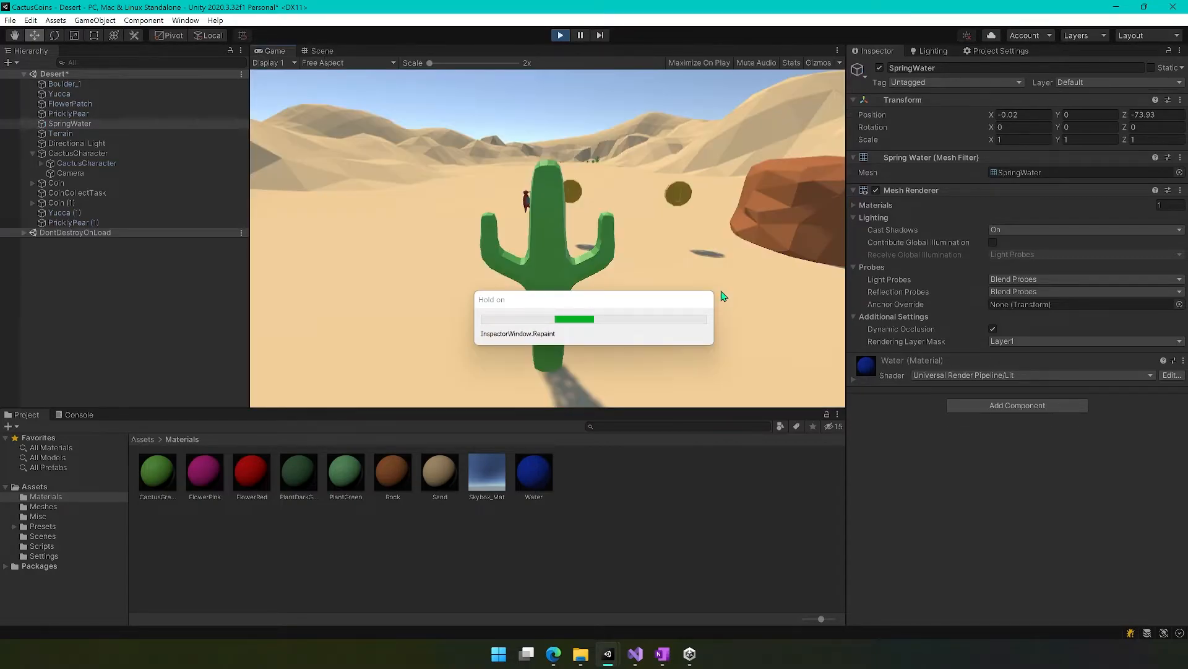
{"action": "key", "text": "w"}
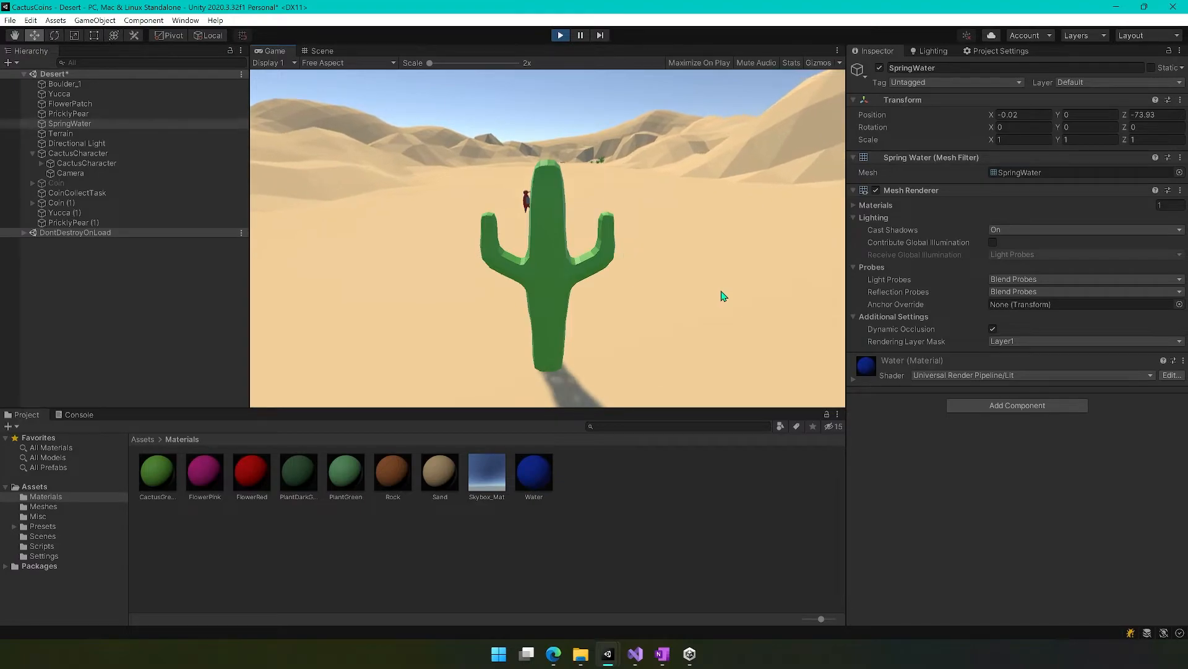
{"action": "key", "text": "w"}
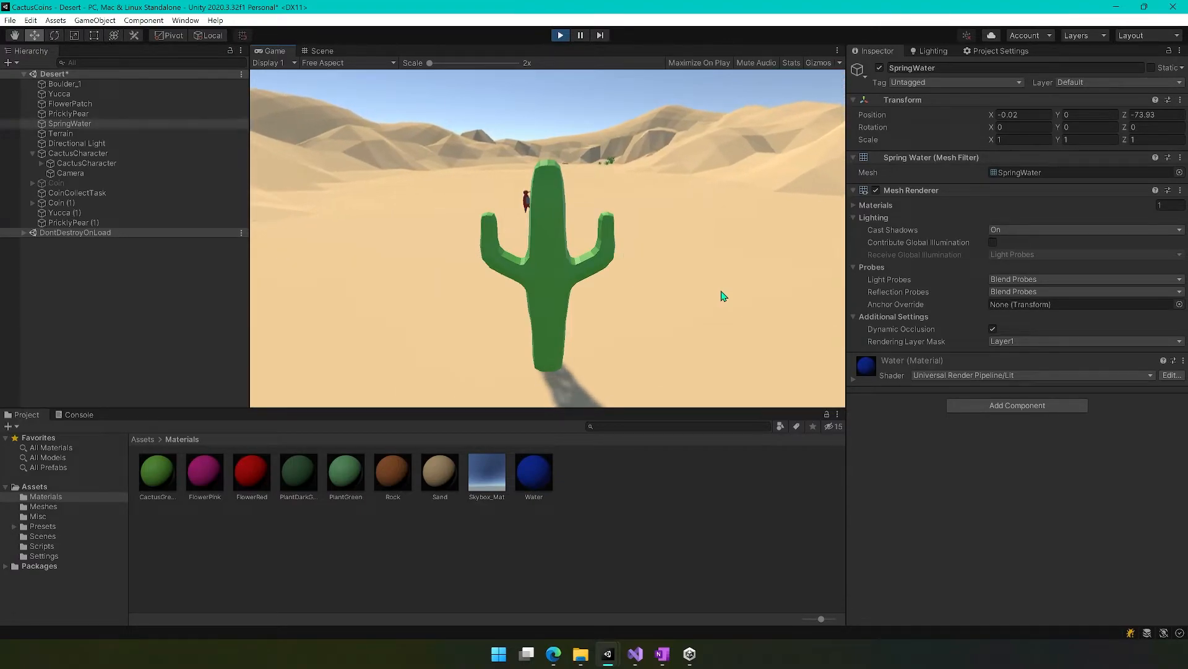
{"action": "key", "text": "w"}
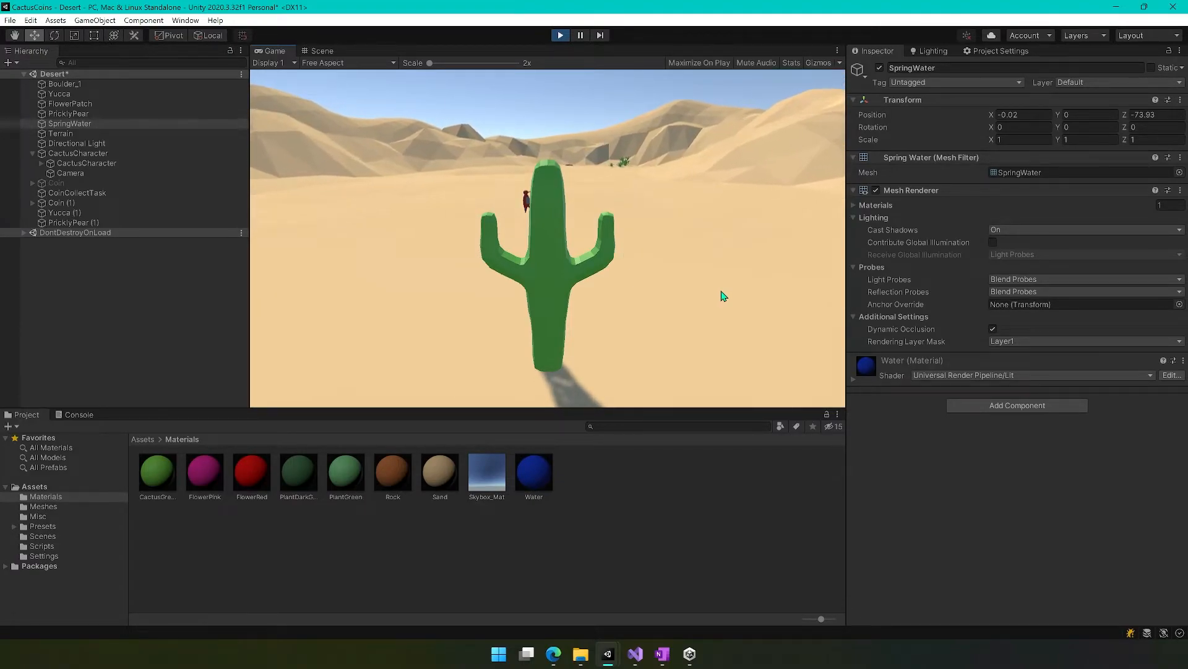
{"action": "key", "text": "w"}
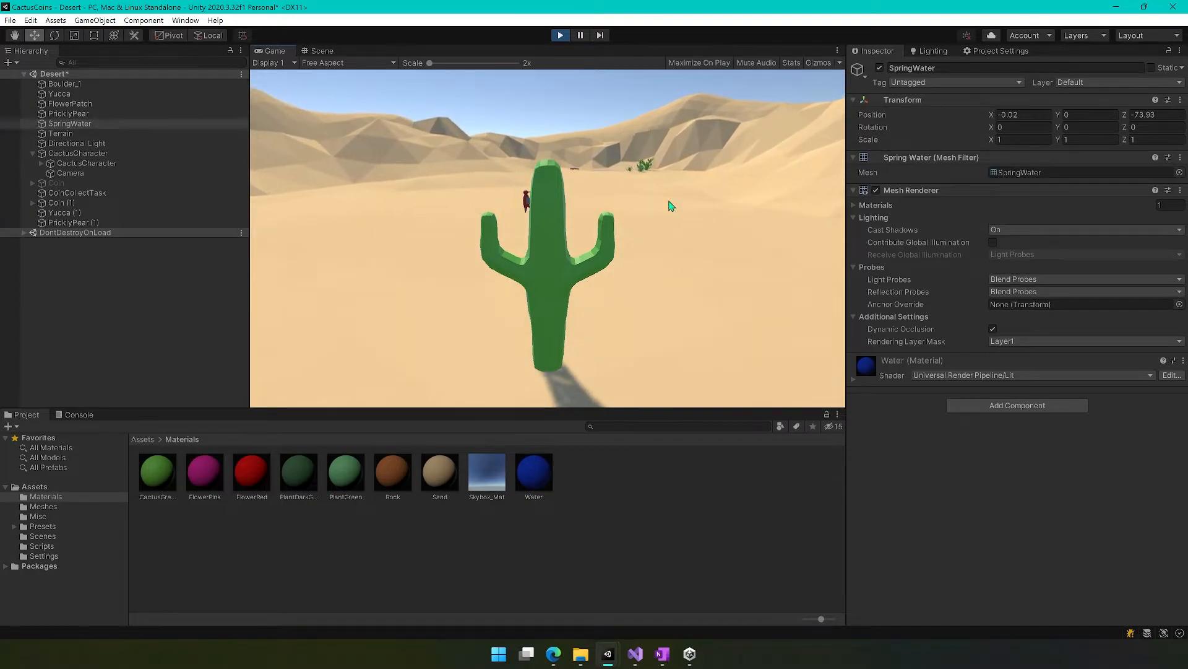
{"action": "key", "text": "d"}
{"action": "key", "text": "w"}
{"action": "key", "text": "a"}
{"action": "key", "text": "d"}
{"action": "key", "text": "a"}
{"action": "key", "text": "w"}
{"action": "key", "text": "d"}
{"action": "key", "text": "a"}
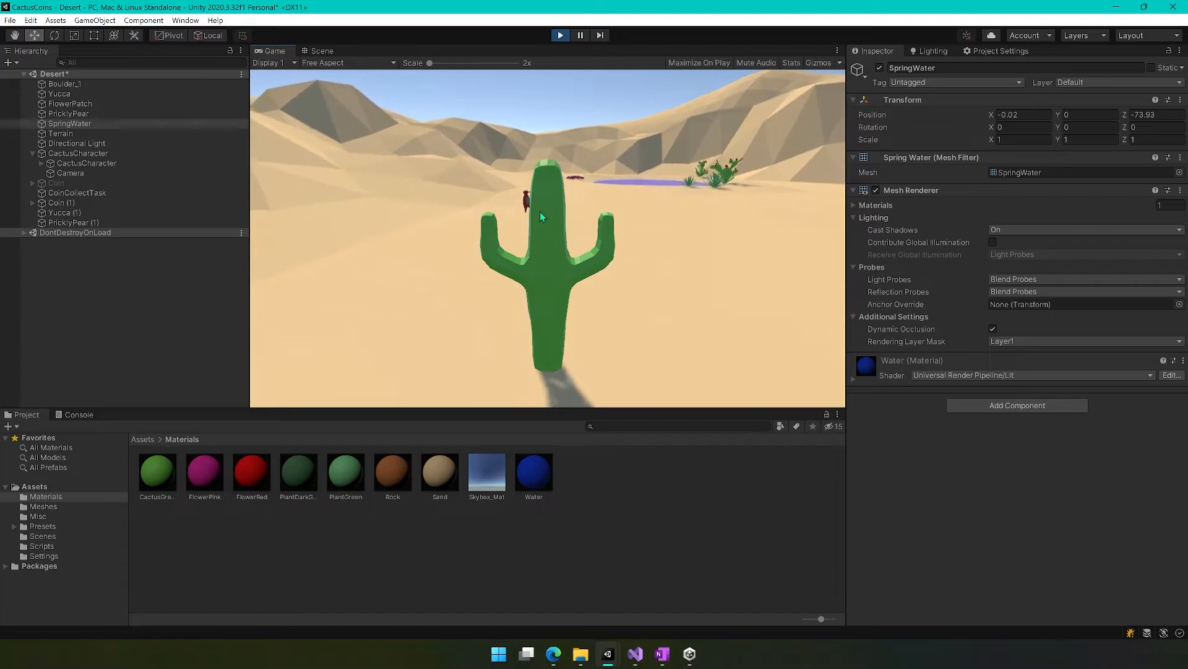
{"action": "key", "text": "w"}
{"action": "key", "text": "d"}
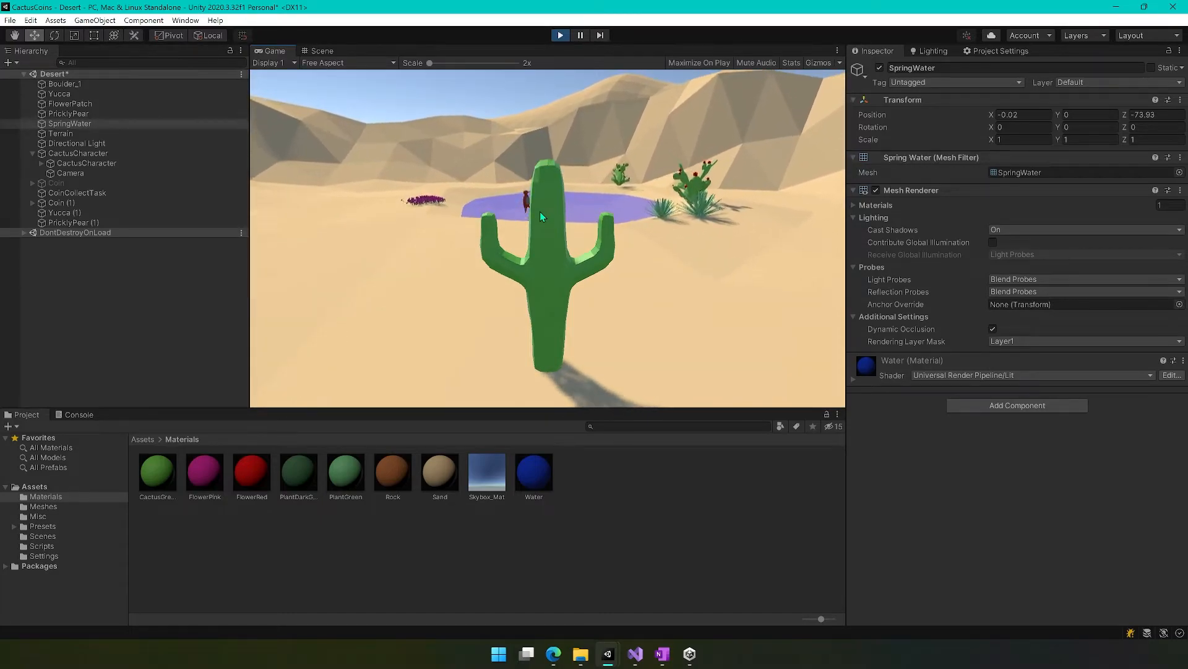
{"action": "key", "text": "w"}
{"action": "key", "text": "d"}
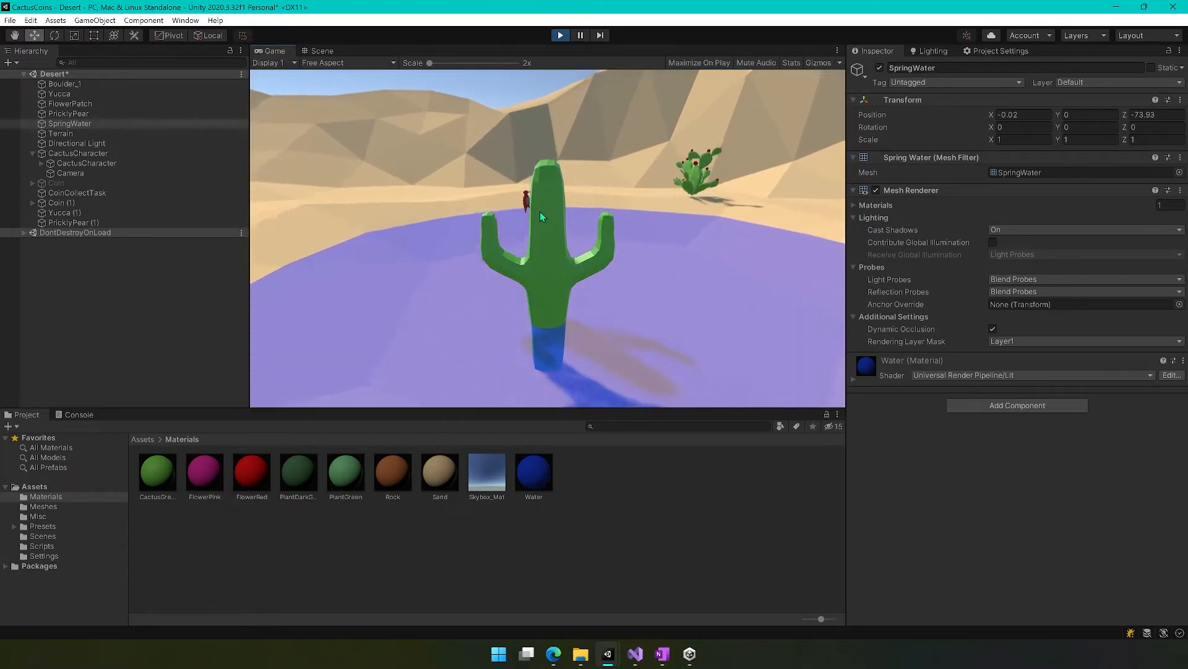
Walk the cactus character around inside the pool to examine how the transparent water looks from different directions.
{"action": "key", "text": "d"}
{"action": "key", "text": "w"}
{"action": "key", "text": "s"}
{"action": "key", "text": "d"}
{"action": "key", "text": "a"}
{"action": "key", "text": "d"}
{"action": "key", "text": "w"}
{"action": "key", "text": "d"}
{"action": "key", "text": "w"}
{"action": "key", "text": "a"}
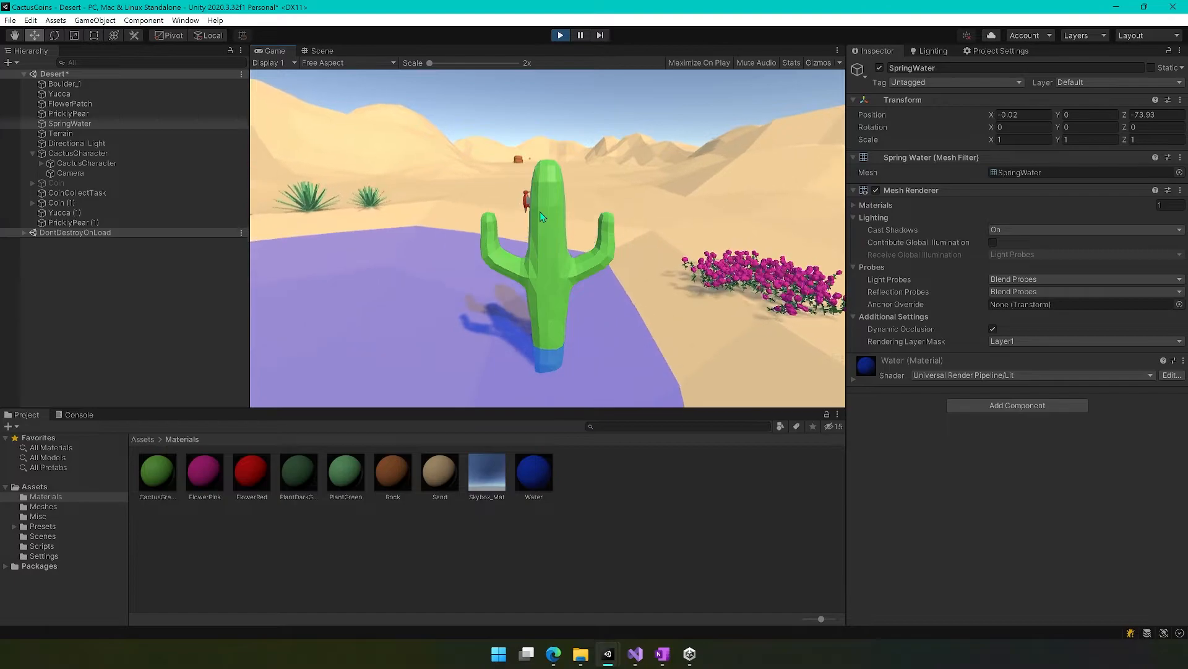
{"action": "key", "text": "a"}
{"action": "key", "text": "w"}
{"action": "key", "text": "d"}
{"action": "key", "text": "w"}
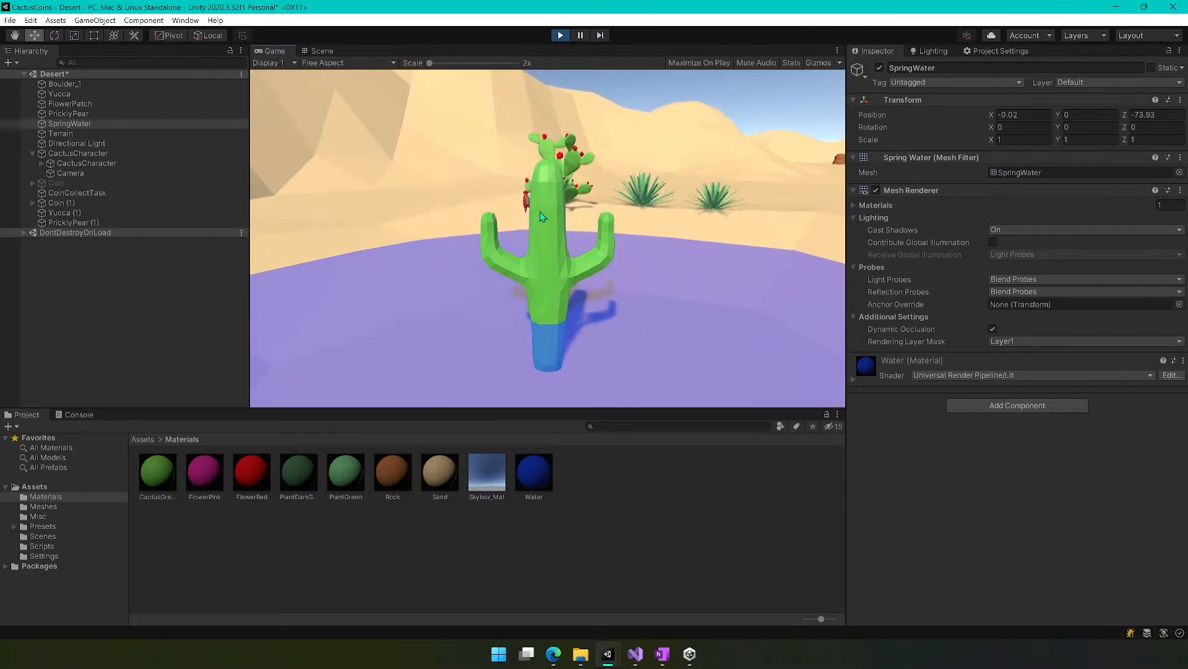
{"action": "key", "text": "d"}
{"action": "key", "text": "d"}
{"action": "key", "text": "s"}
{"action": "key", "text": "d"}
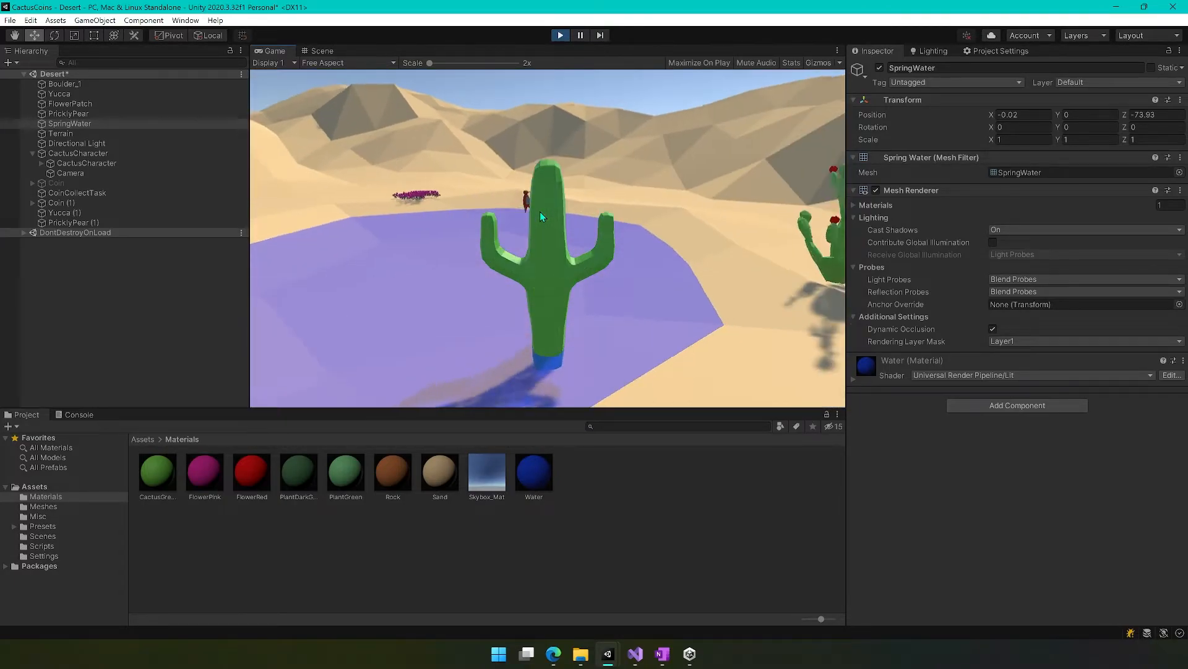
Walk the cactus character among the yuccas and prickly pears to check their colliders, and end the play test.
{"action": "key", "text": "a"}
{"action": "key", "text": "a"}
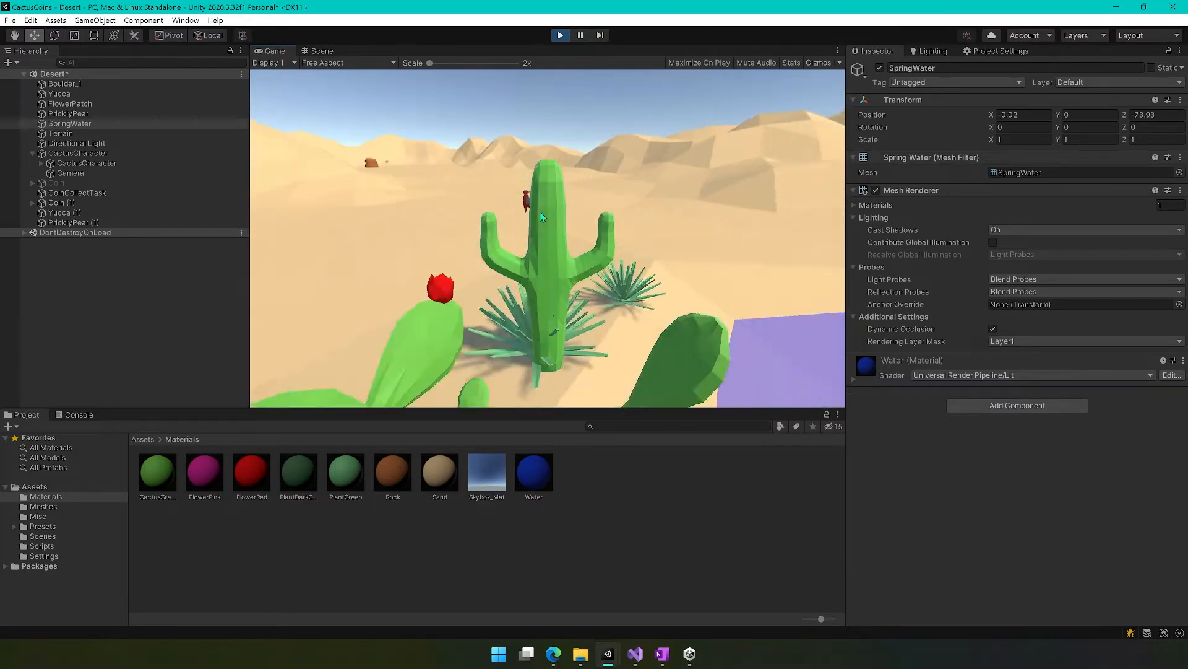
{"action": "key", "text": "d"}
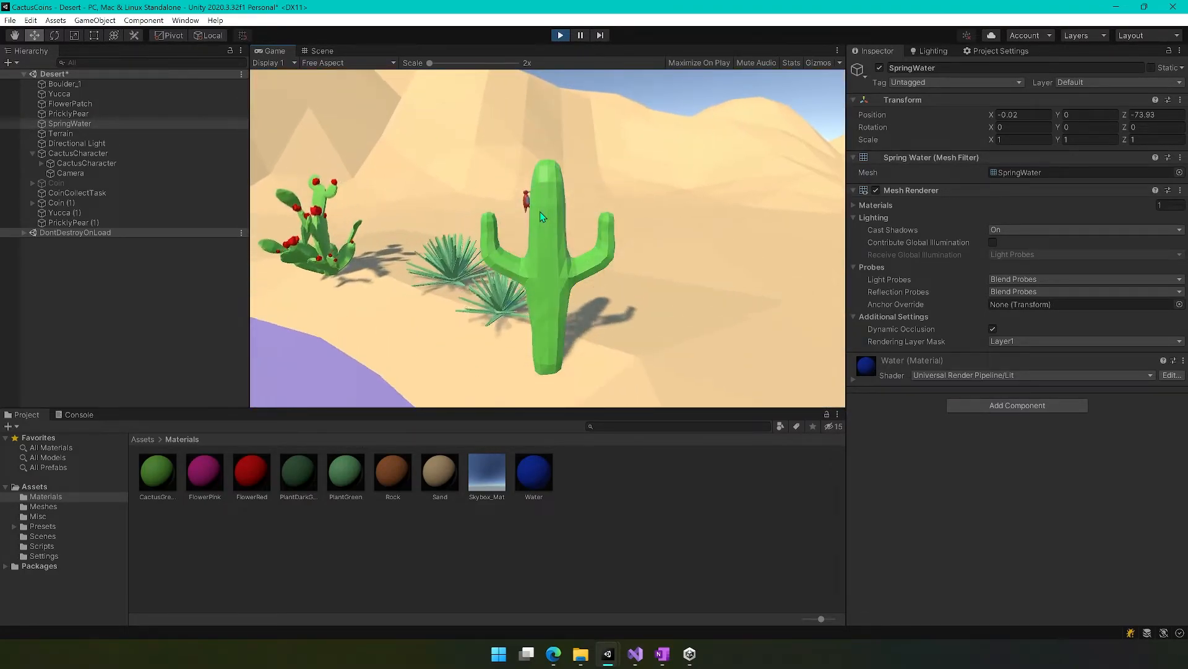
{"action": "key", "text": "a"}
{"action": "key", "text": "w"}
{"action": "key", "text": "d"}
{"action": "key", "text": "a"}
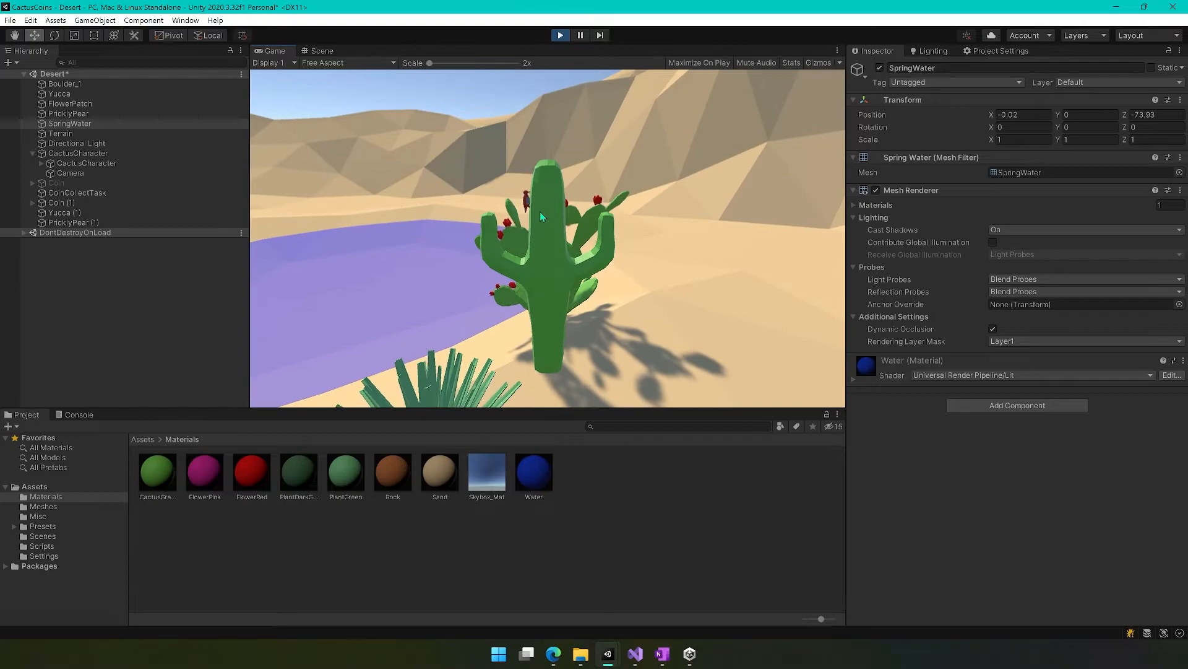
{"action": "key", "text": "d"}
{"action": "key", "text": "w"}
{"action": "key", "text": "a"}
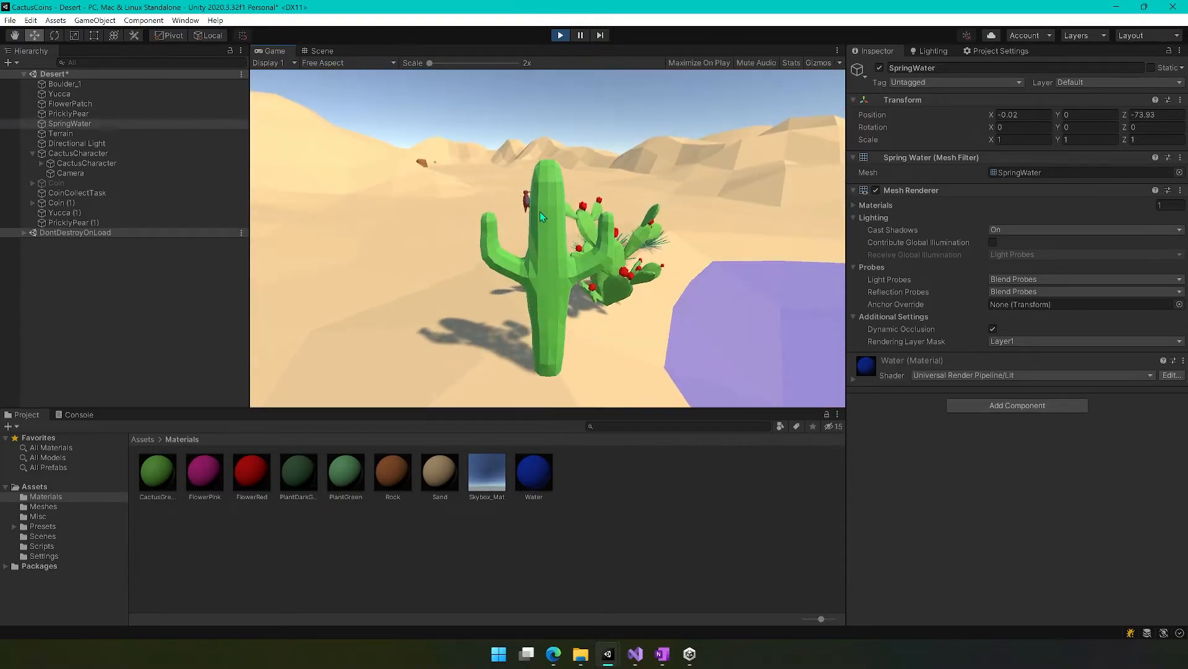
{"action": "key", "text": "d"}
{"action": "key", "text": "a"}
{"action": "key", "text": "w"}
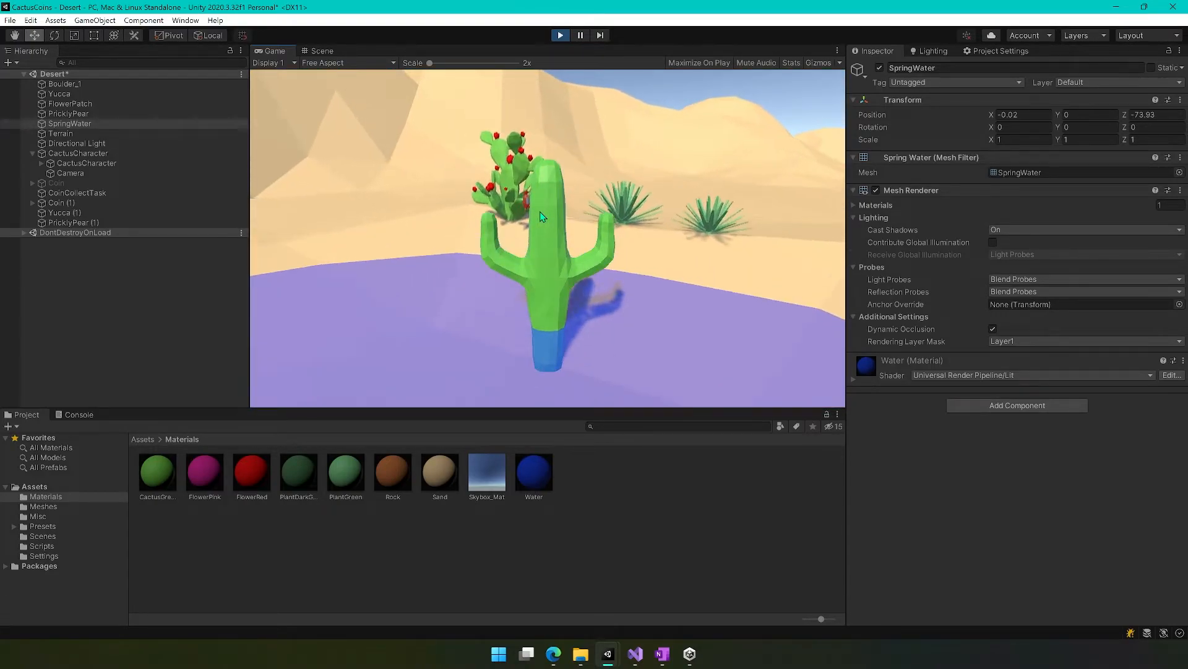
{"action": "key", "text": "a"}
{"action": "key", "text": "a"}
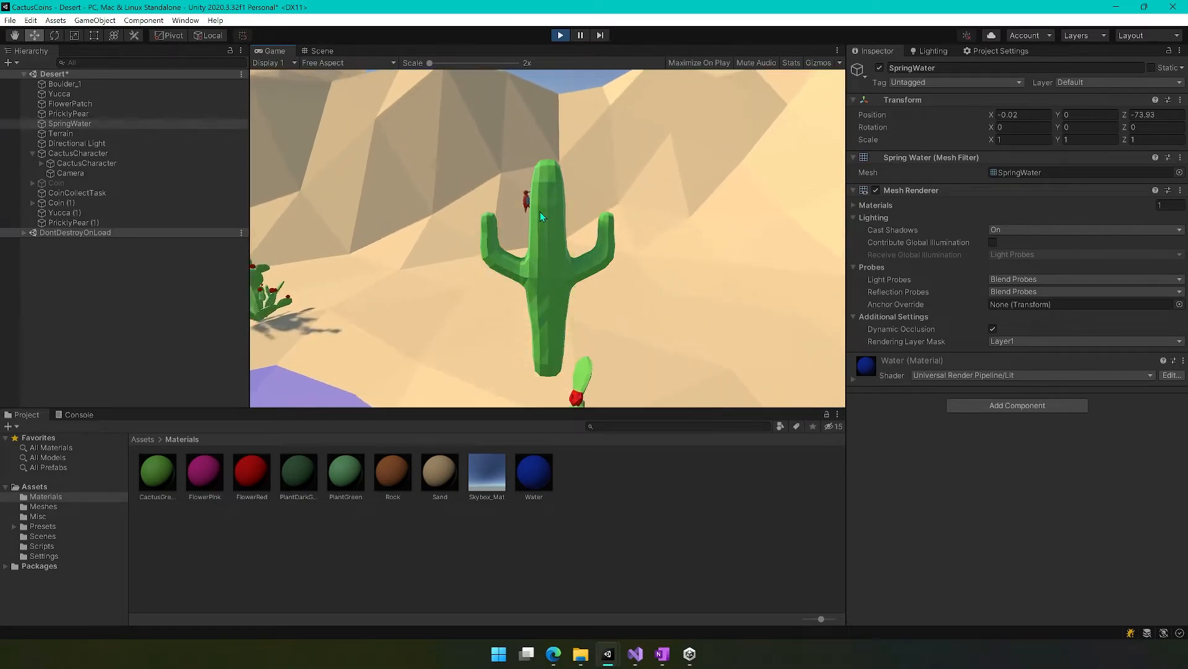
{"action": "key", "text": "a"}
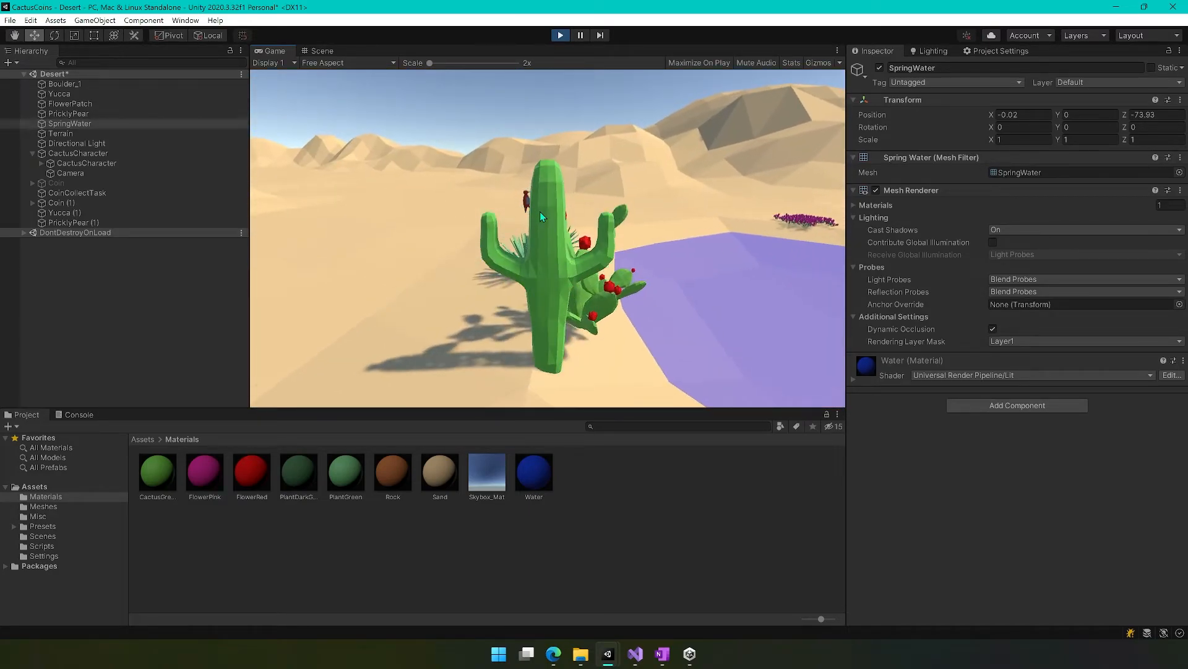
{"action": "key", "text": "d"}
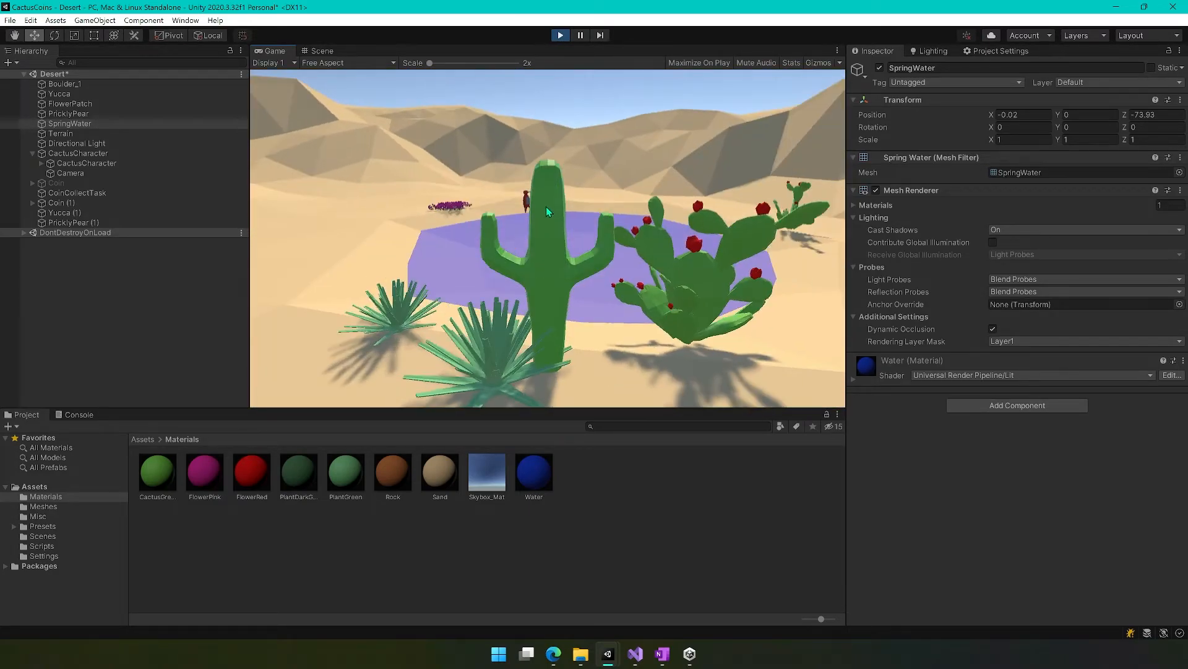
{"action": "key", "text": "a"}
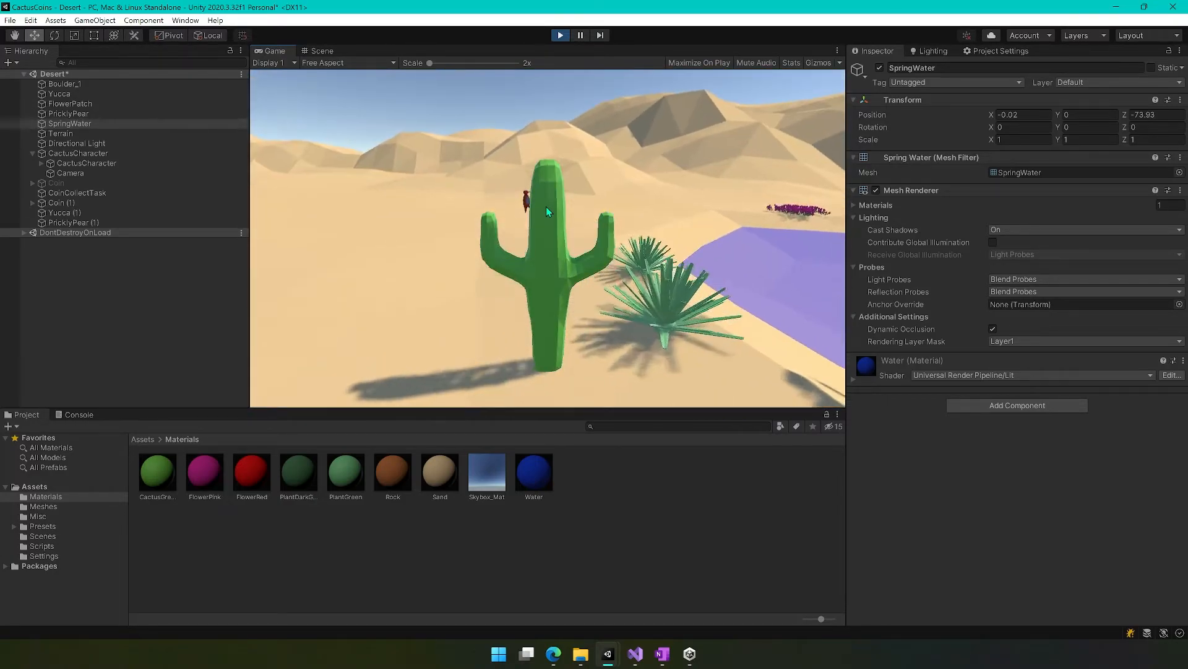
{"action": "key", "text": "ctrl+p"}
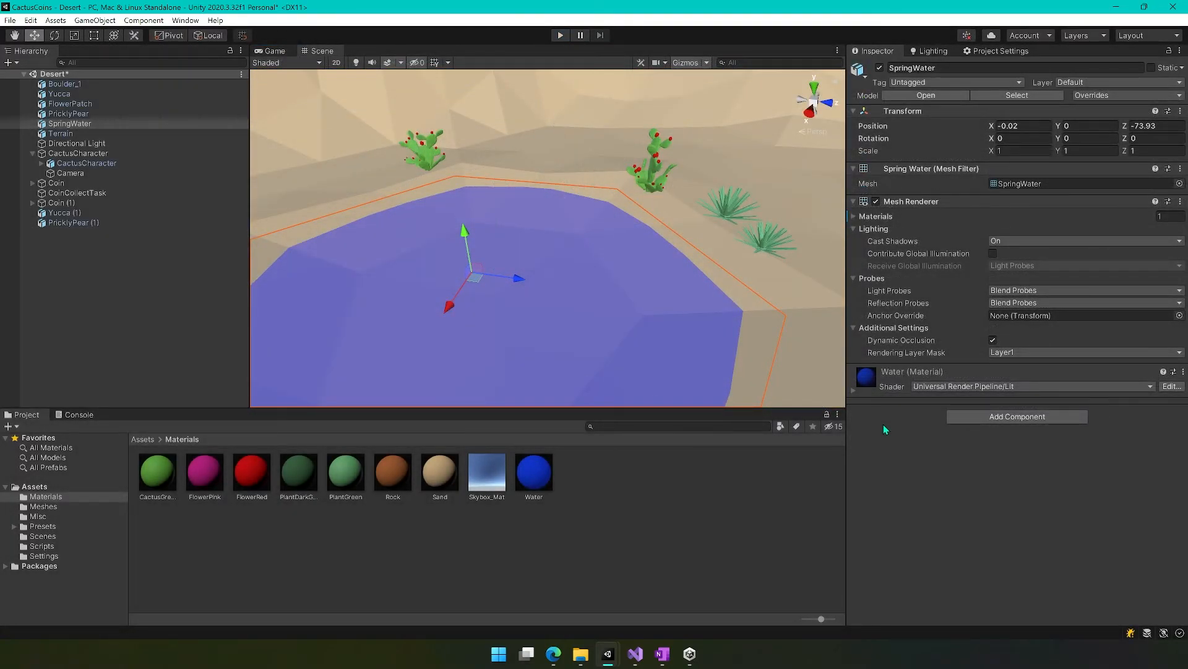
Place the Arch mesh in the valley in front of the spring-water pool and set its Y position to 0.
{"action": "right_click_drag", "start_coordinate": [690, 305], "coordinate": [500, 343]}
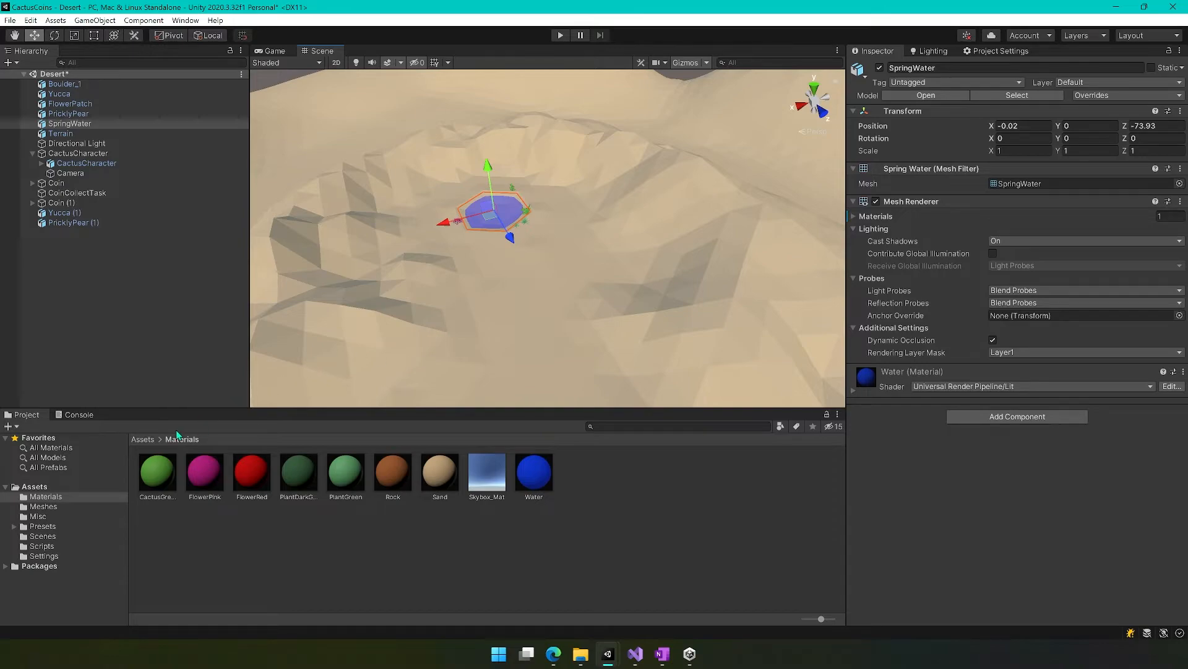
{"action": "left_click", "coordinate": [44, 510]}
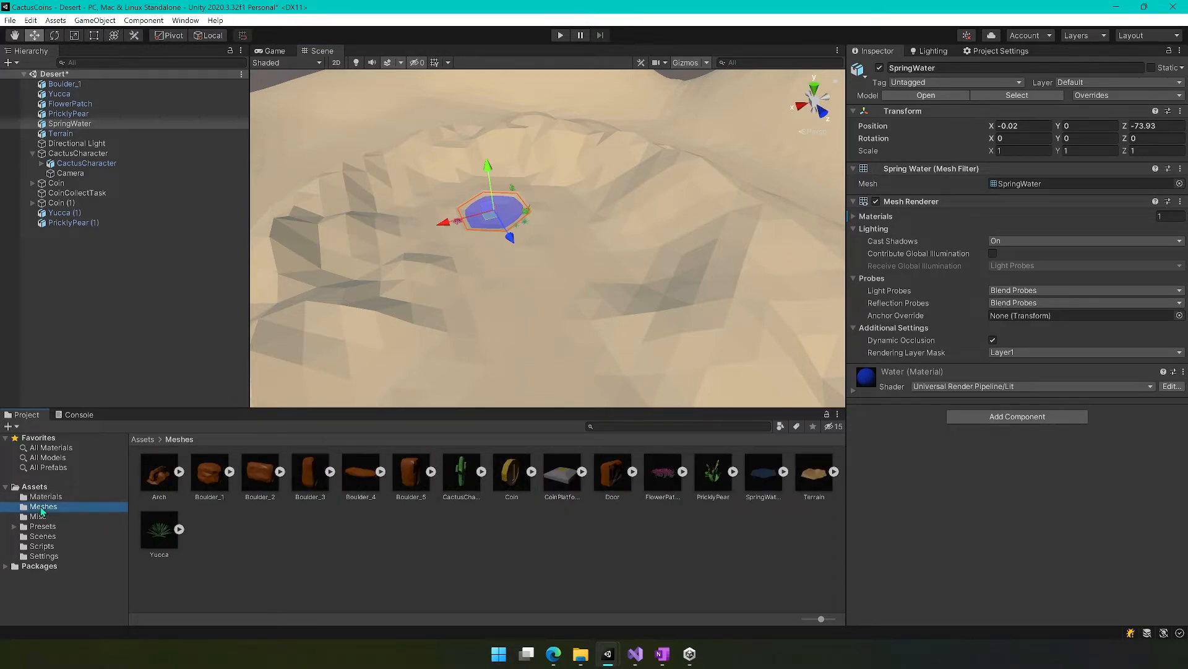
{"action": "left_click_drag", "start_coordinate": [157, 489], "coordinate": [535, 351]}
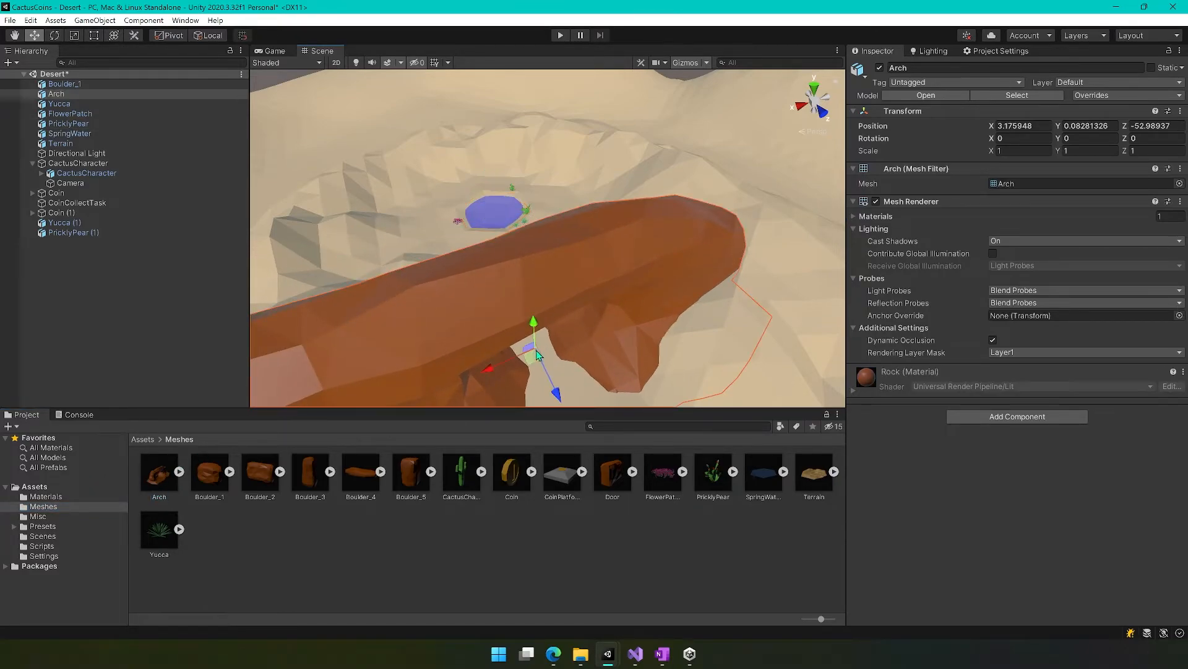
{"action": "left_click", "coordinate": [1096, 129]}
{"action": "type", "text": "0"}
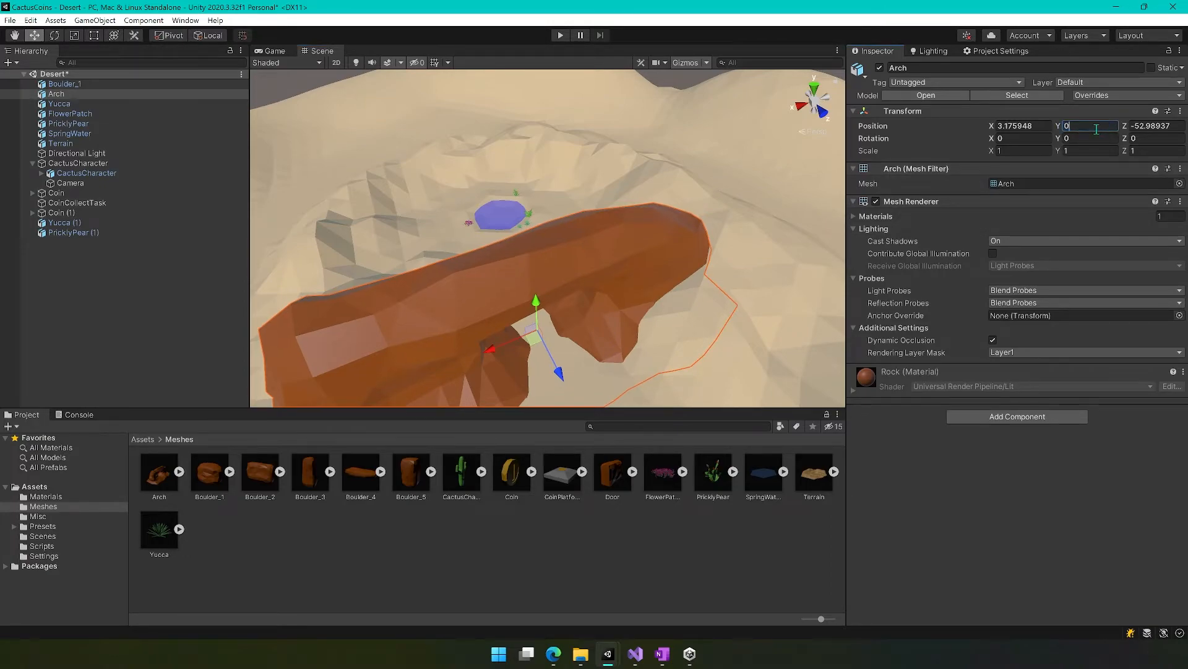
Rotate the Arch about 22.9° around its Y axis and check the view of the pool through its opening.
{"action": "right_click_drag", "start_coordinate": [645, 367], "coordinate": [578, 405]}
{"action": "key", "text": "s"}
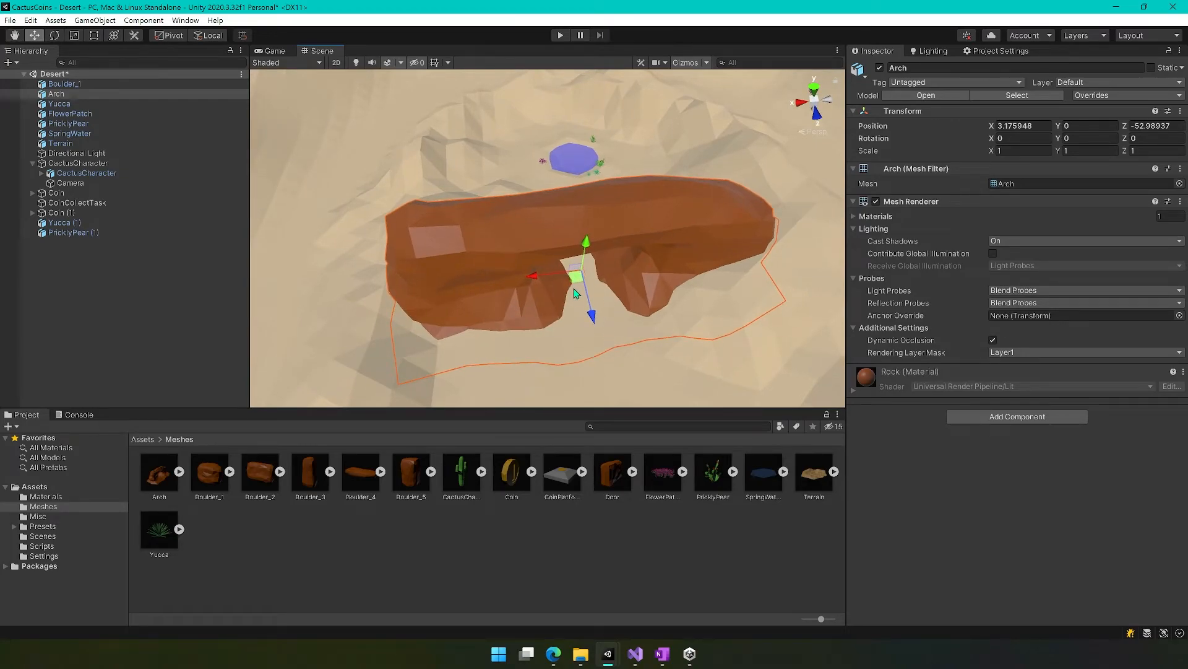
{"action": "key", "text": "e"}
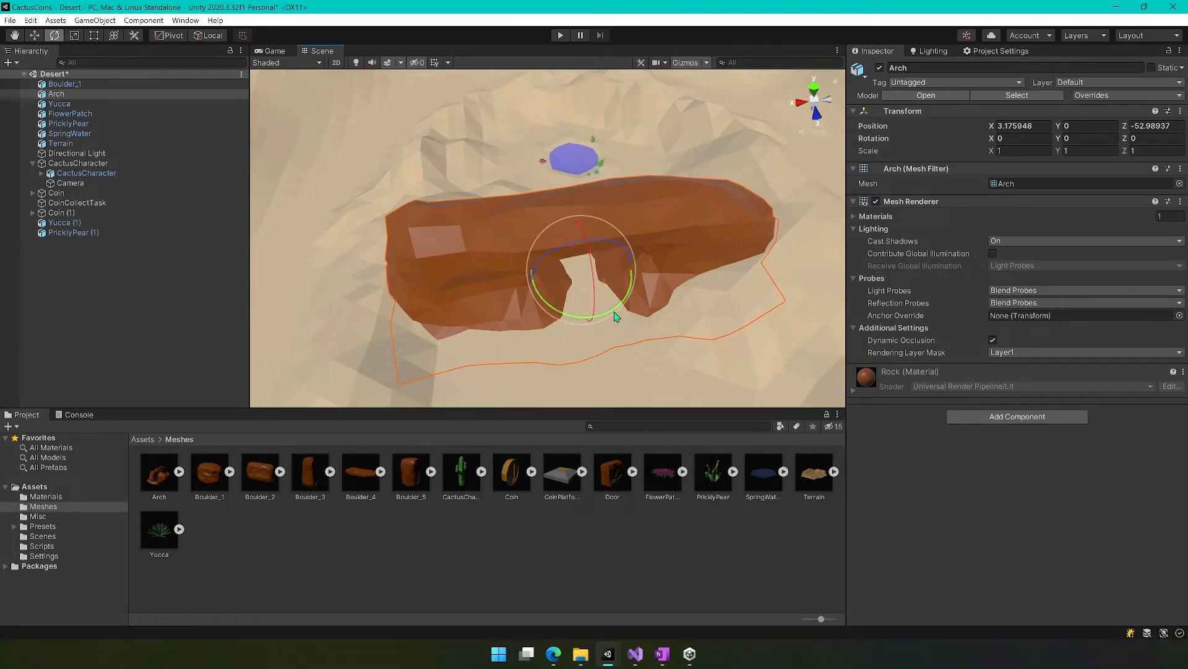
{"action": "left_click_drag", "start_coordinate": [619, 310], "coordinate": [581, 320]}
{"action": "right_click_drag", "start_coordinate": [588, 335], "coordinate": [565, 231]}
{"action": "key", "text": "w"}
{"action": "key", "text": "w"}
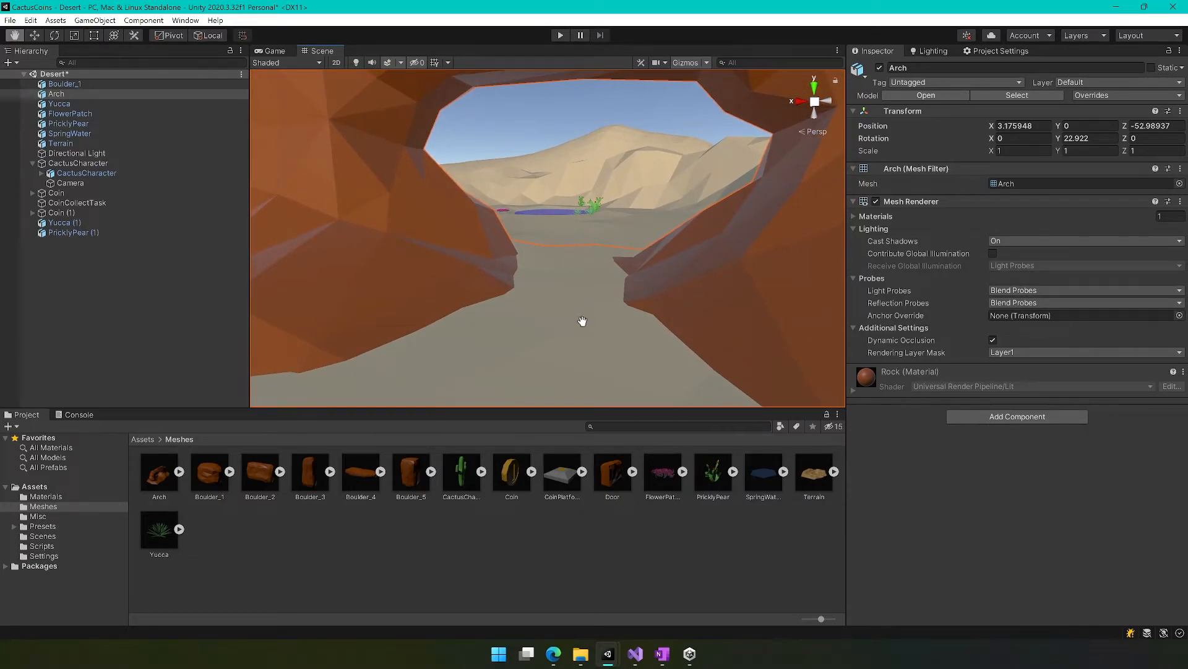
Move the Arch closer to the pool, to about X 3.05 and Z -57.03.
{"action": "key", "text": "w"}
{"action": "right_click_drag", "start_coordinate": [591, 329], "coordinate": [587, 365]}
{"action": "right_click_drag", "start_coordinate": [495, 357], "coordinate": [559, 365]}
{"action": "key", "text": "a"}
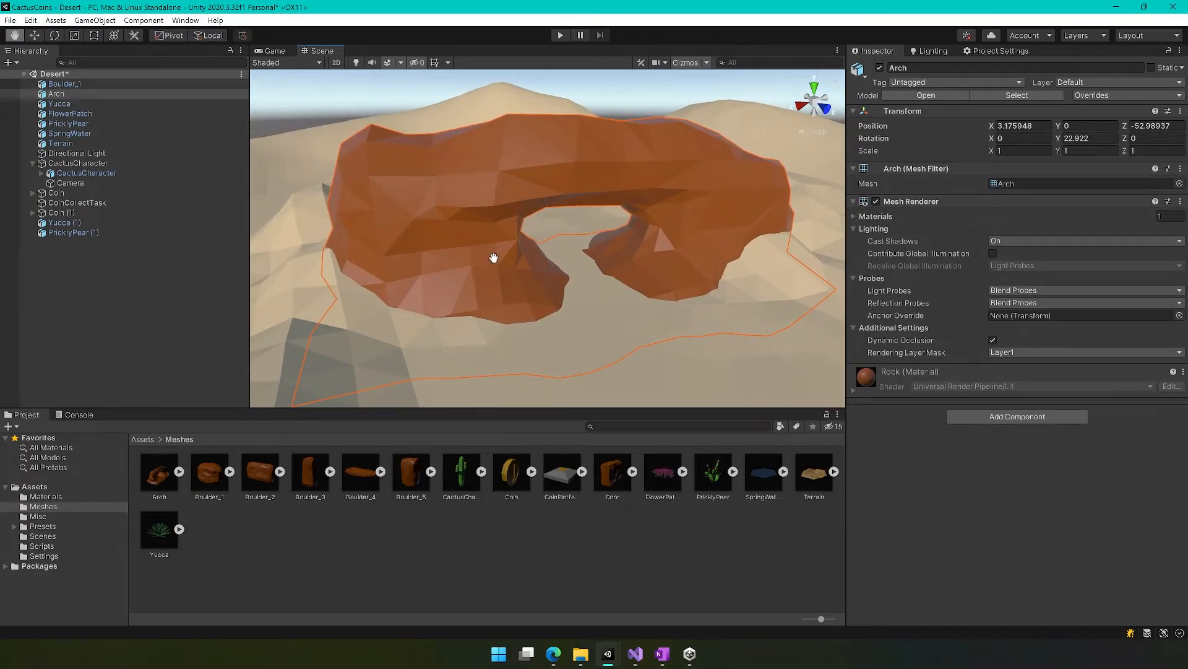
{"action": "key", "text": "w"}
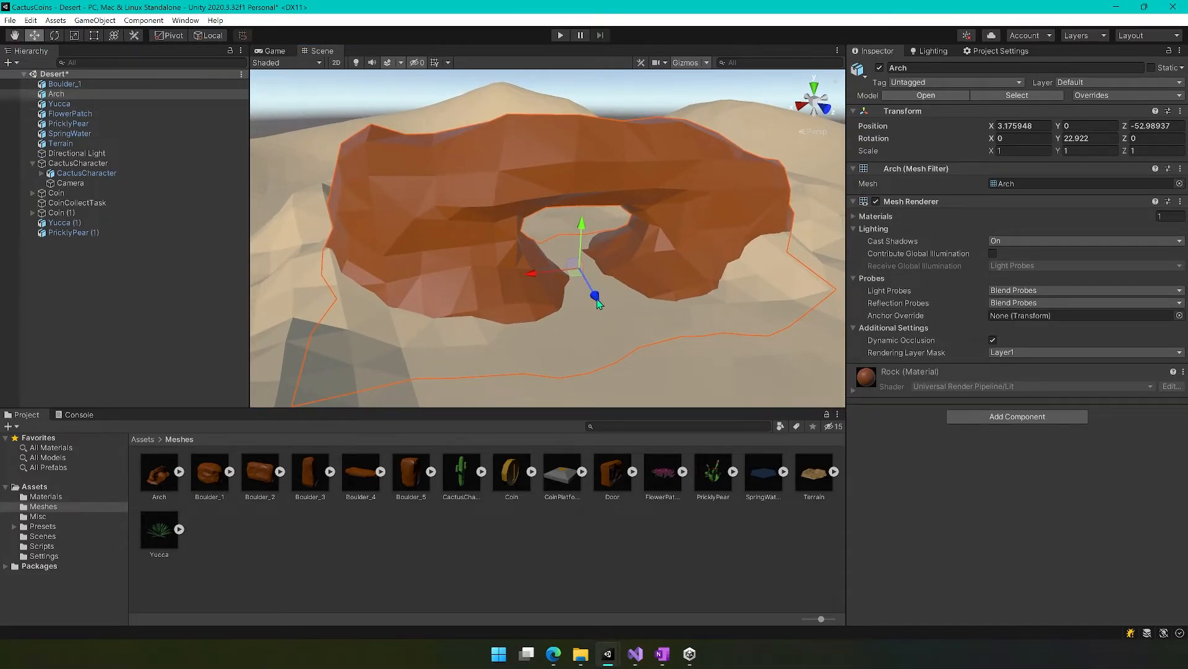
{"action": "left_click_drag", "start_coordinate": [574, 275], "coordinate": [551, 260]}
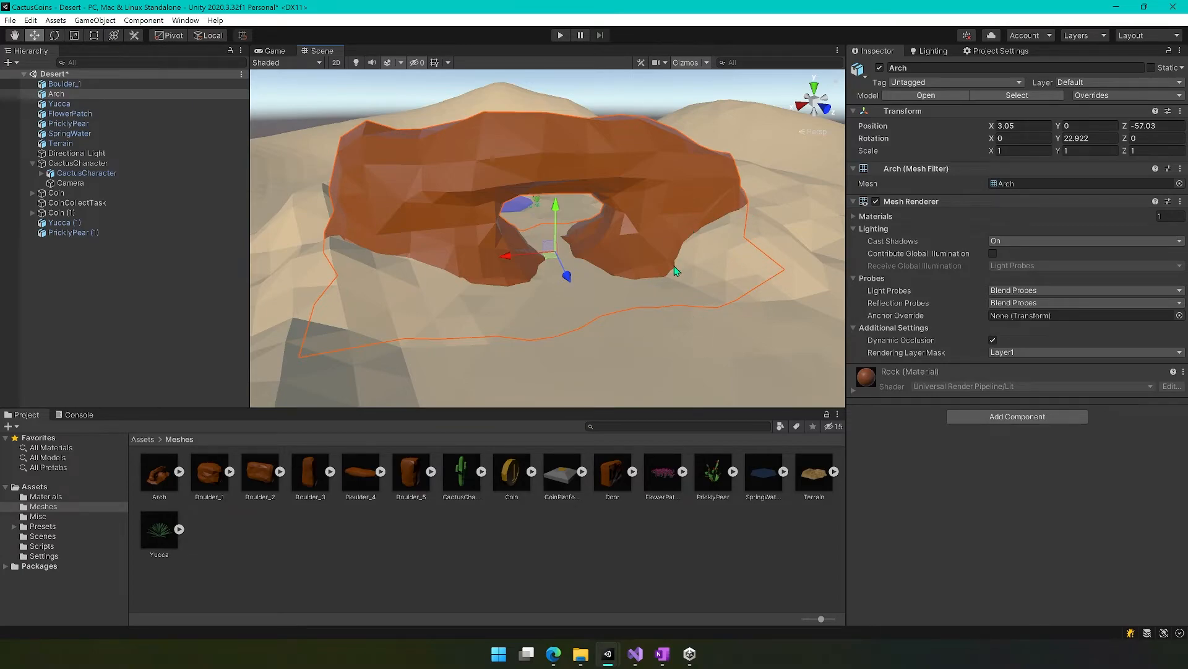
Apply the Rock material from the Materials folder to the Arch.
{"action": "left_click_drag", "start_coordinate": [791, 296], "coordinate": [686, 288], "text": "alt"}
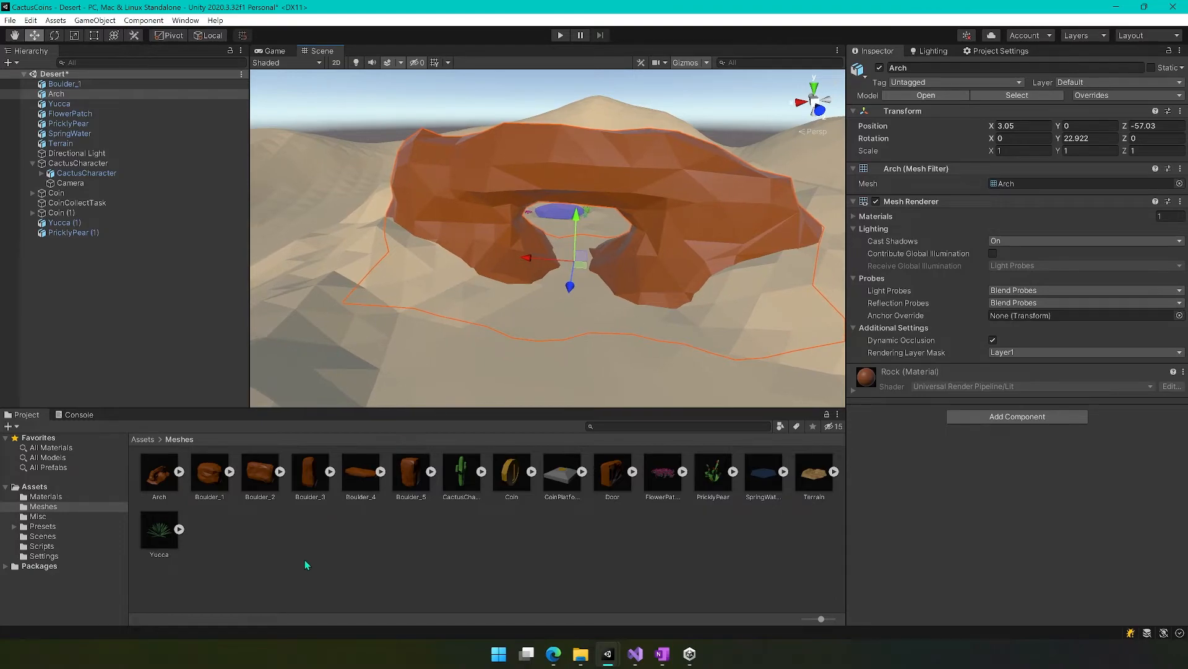
{"action": "left_click", "coordinate": [46, 497]}
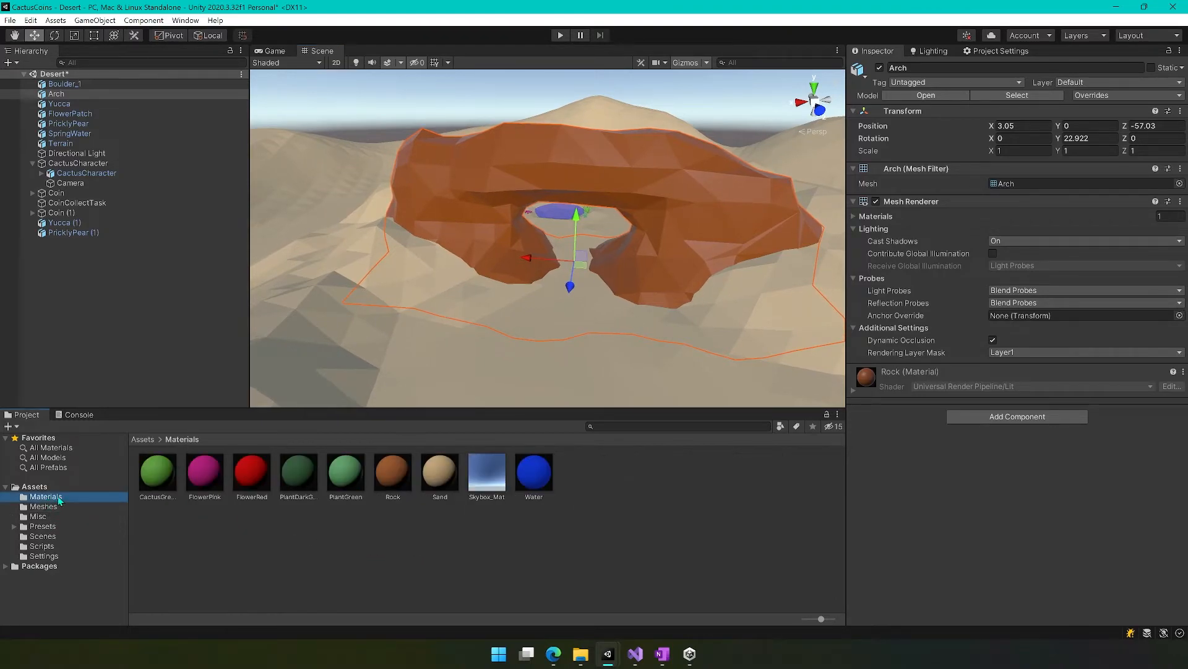
{"action": "left_click_drag", "start_coordinate": [392, 471], "coordinate": [667, 176]}
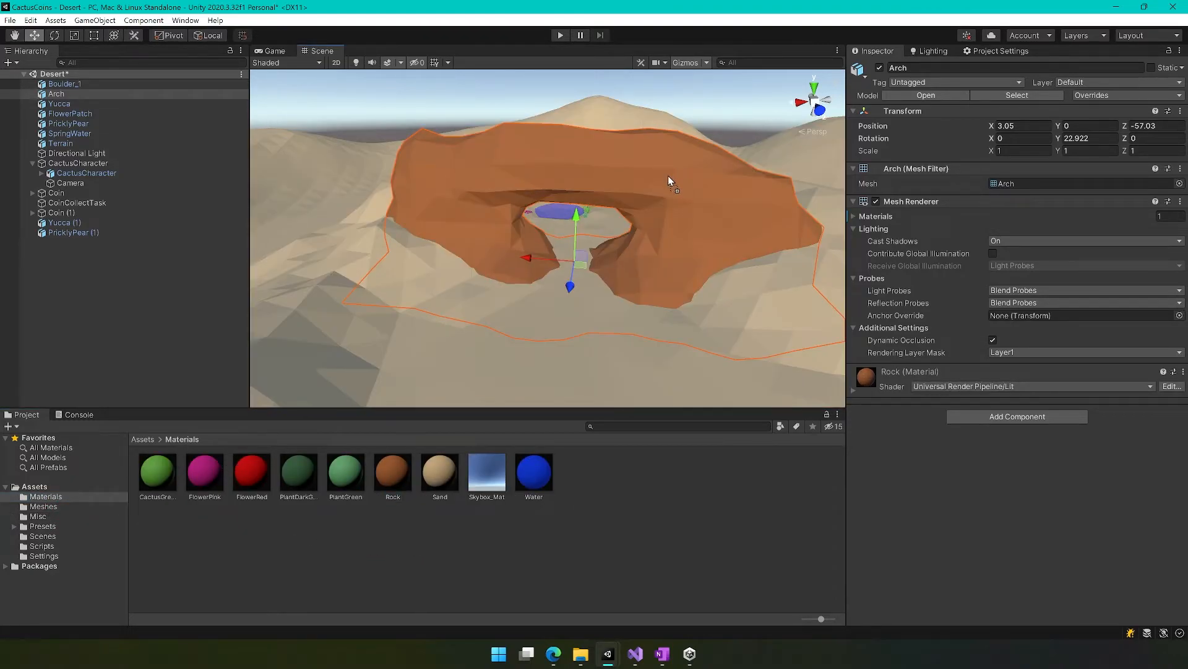
Create an empty object at the root of the Desert scene and name it Rocks.
{"action": "right_click_drag", "start_coordinate": [365, 354], "coordinate": [395, 346]}
{"action": "left_click", "coordinate": [125, 316]}
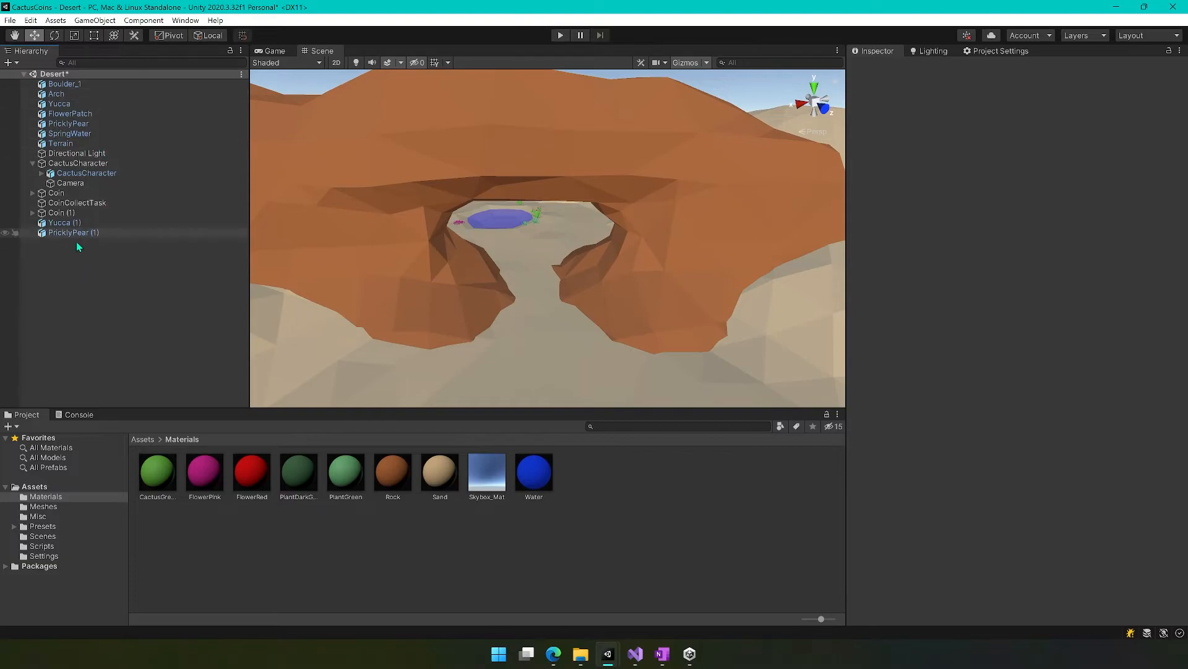
{"action": "right_click", "coordinate": [67, 273]}
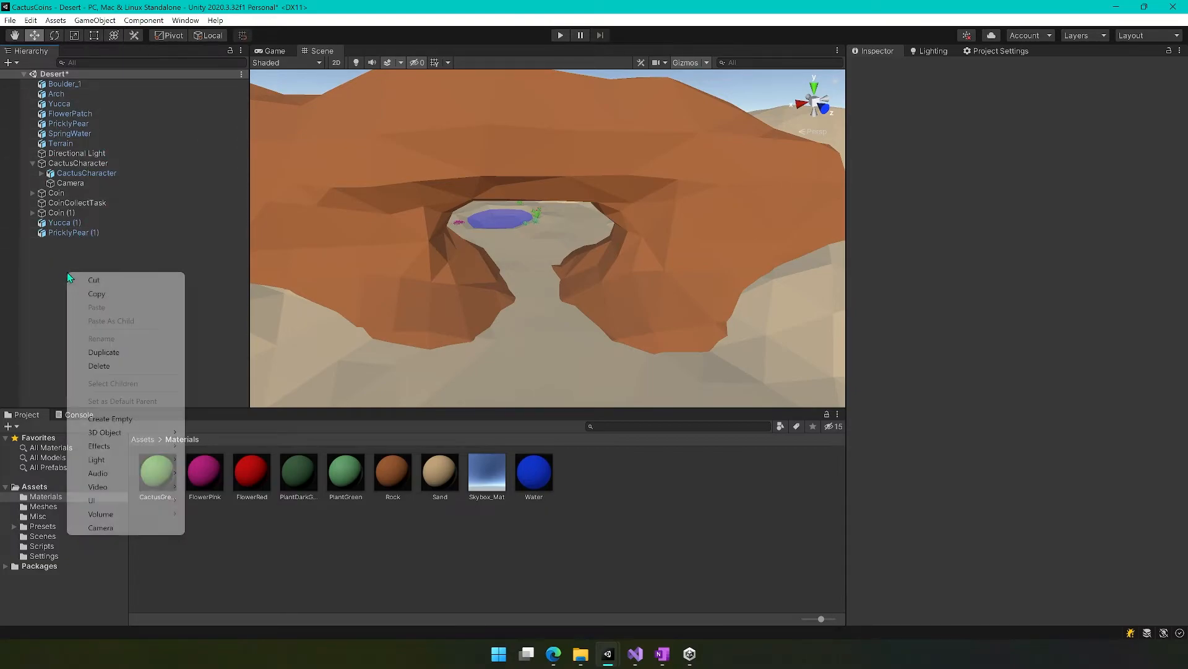
{"action": "left_click", "coordinate": [131, 419]}
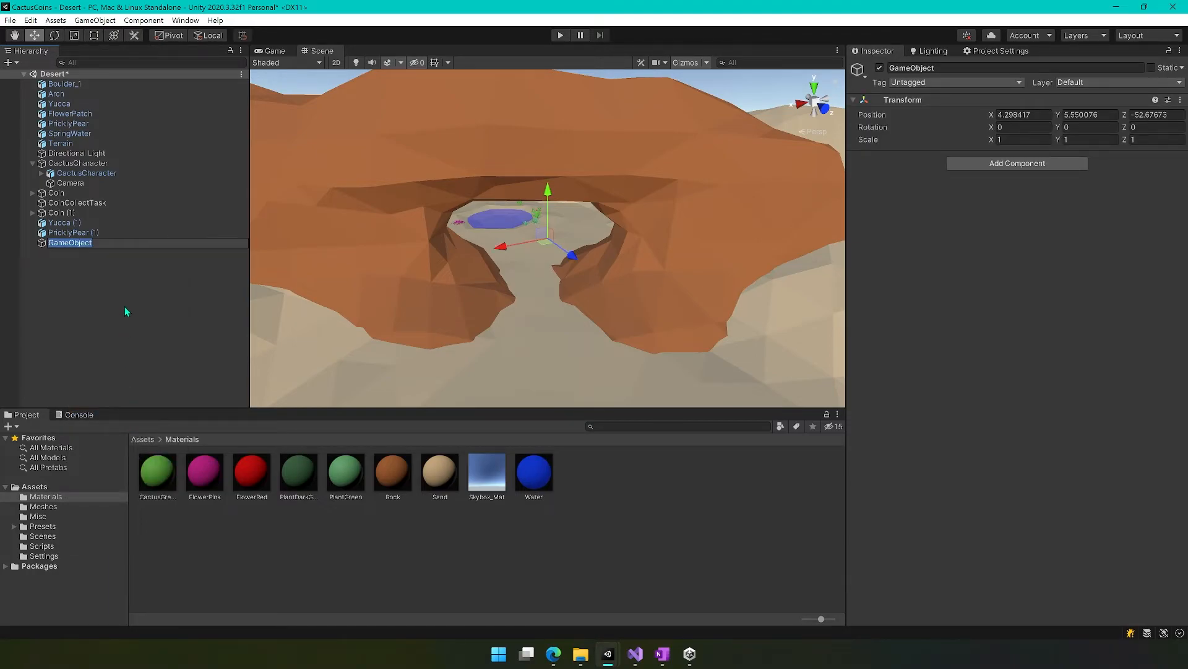
{"action": "type", "text": "Rocks"}
{"action": "key", "text": "Return"}
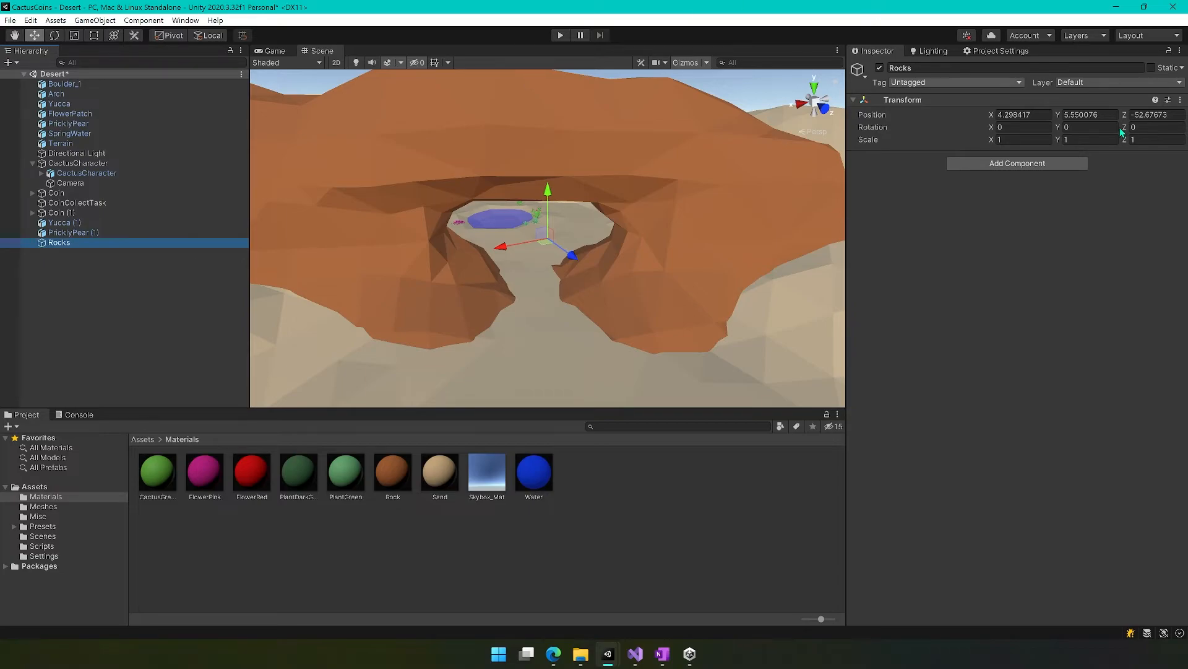
Set the Rocks object's X, Y and Z position to 0.
{"action": "left_click", "coordinate": [1018, 114]}
{"action": "type", "text": "0"}
{"action": "key", "text": "Tab"}
{"action": "type", "text": "0"}
{"action": "key", "text": "Tab"}
{"action": "type", "text": "0"}
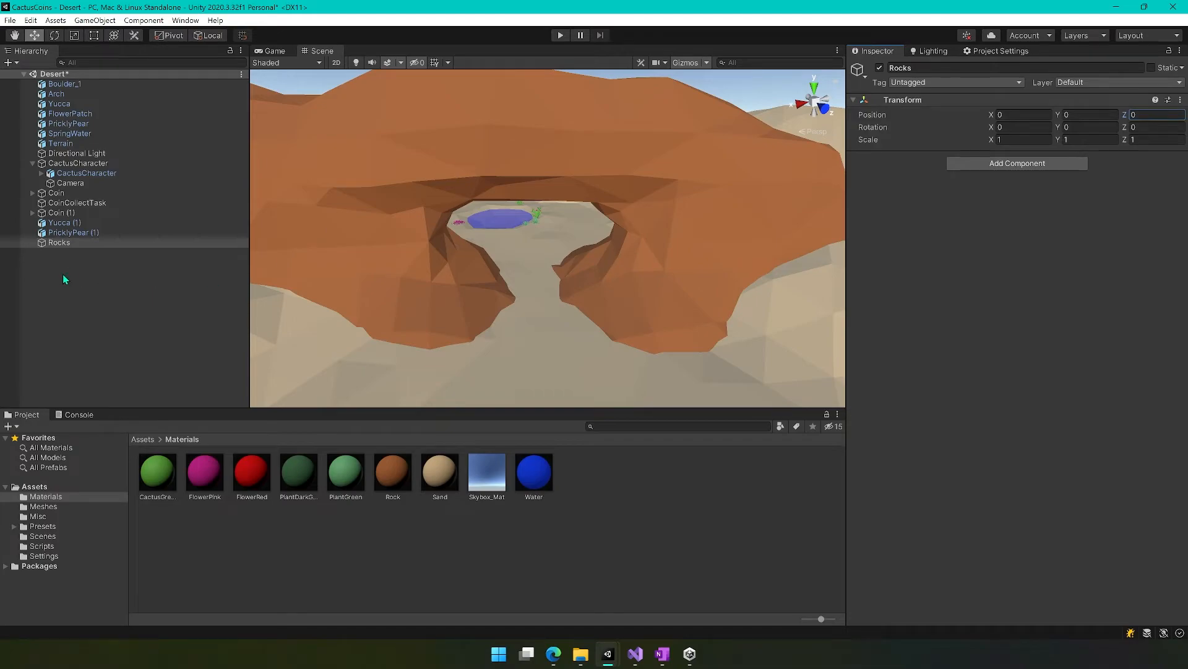
Make the Arch and Boulder_1 objects children of the Rocks object.
{"action": "left_click", "coordinate": [64, 95]}
{"action": "left_click_drag", "start_coordinate": [63, 95], "coordinate": [65, 243]}
{"action": "left_click_drag", "start_coordinate": [65, 84], "coordinate": [65, 238]}
Deactivate the Rocks group to test hiding its children together, reactivate it, and collapse and expand its hierarchy.
{"action": "left_click_drag", "start_coordinate": [370, 285], "coordinate": [433, 247], "text": "alt"}
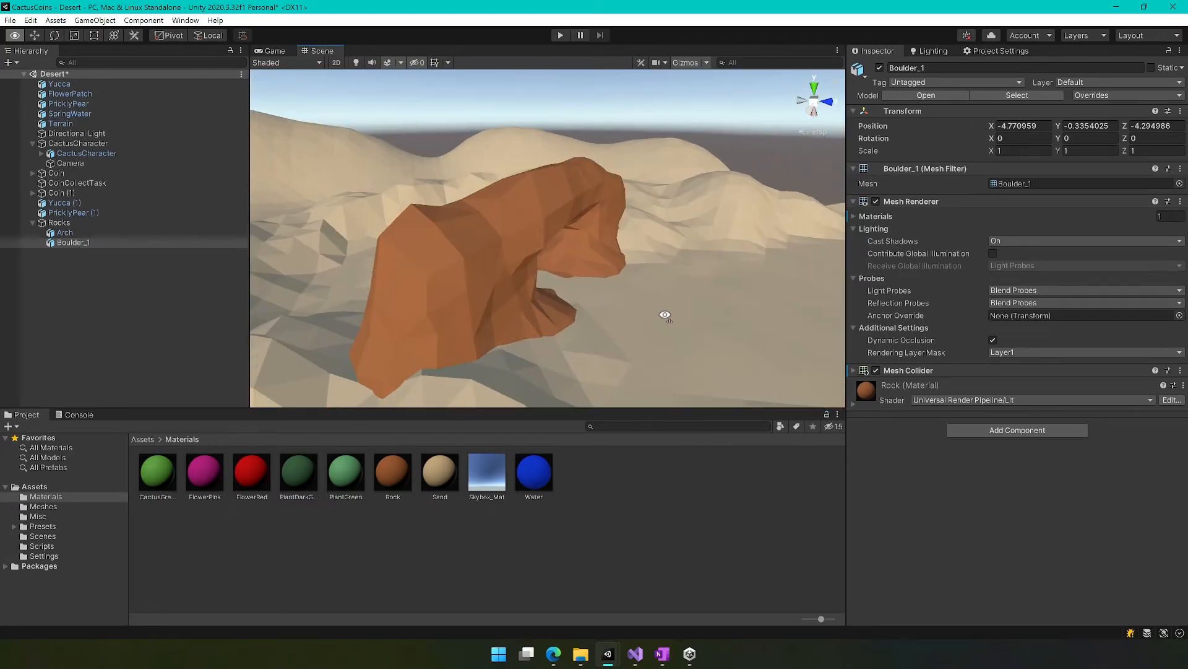
{"action": "left_click", "coordinate": [463, 280]}
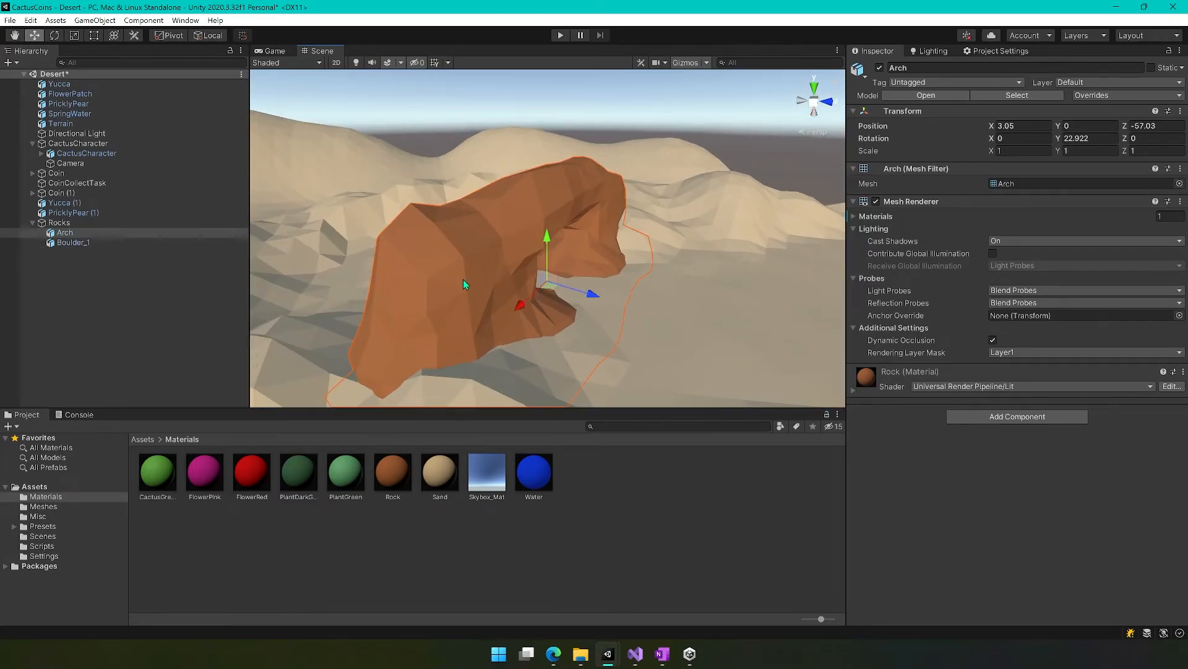
{"action": "left_click", "coordinate": [92, 223]}
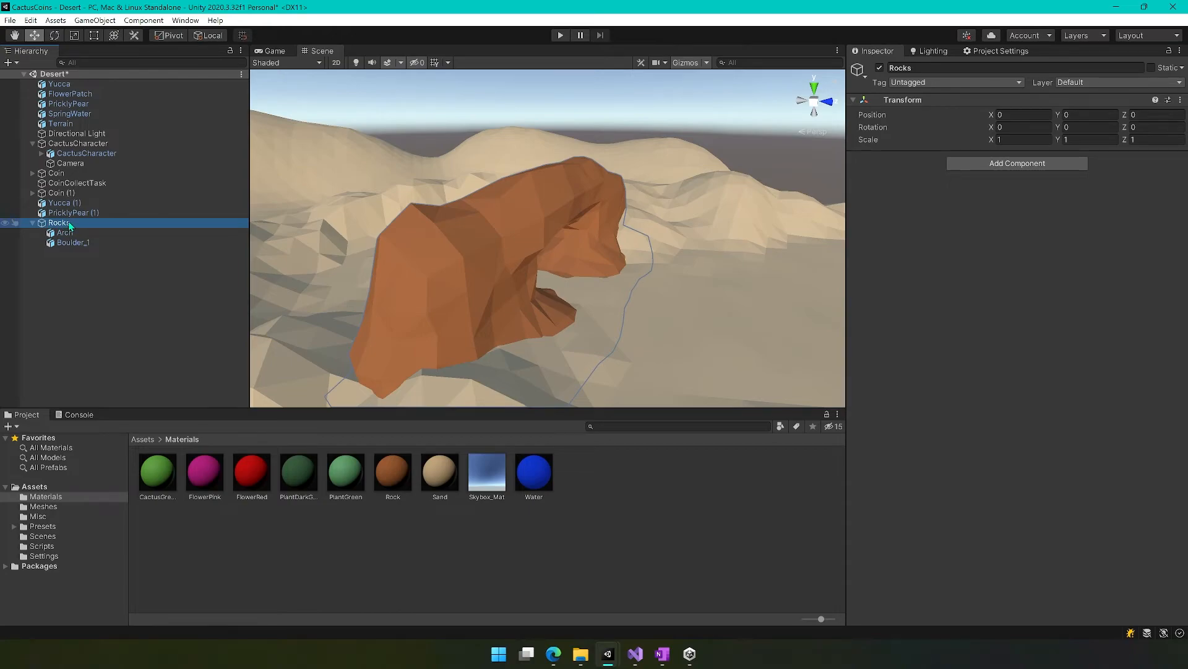
{"action": "left_click", "coordinate": [880, 66]}
{"action": "left_click_drag", "start_coordinate": [592, 266], "coordinate": [512, 313], "text": "alt"}
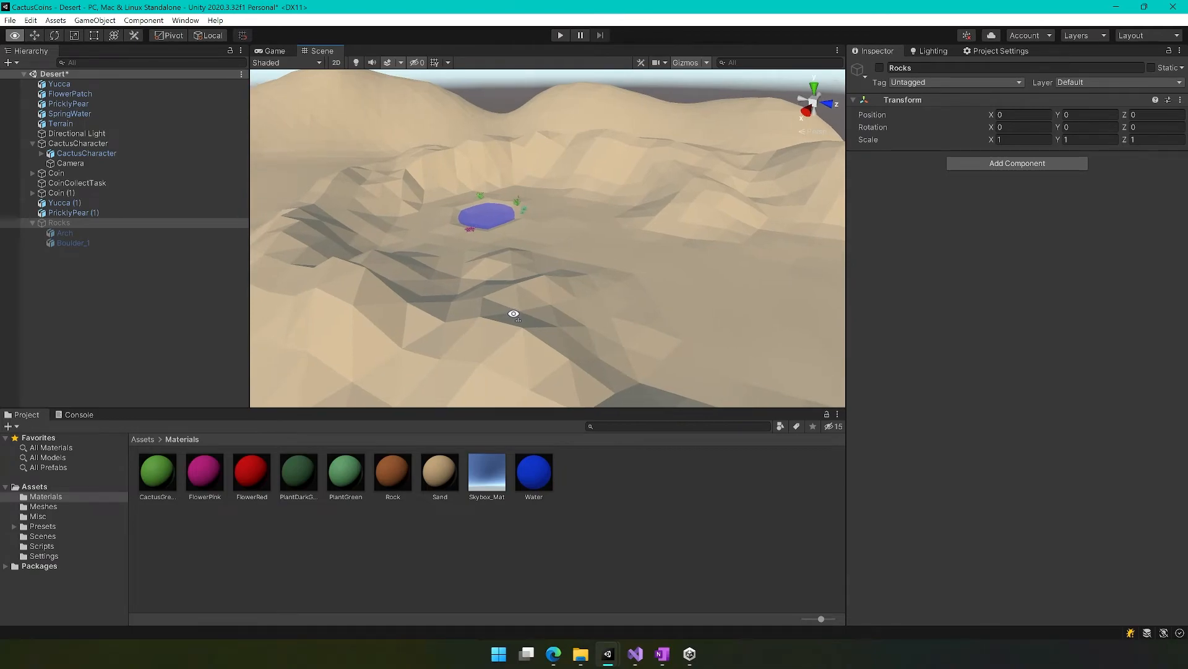
{"action": "left_click", "coordinate": [880, 67]}
{"action": "left_click", "coordinate": [32, 222]}
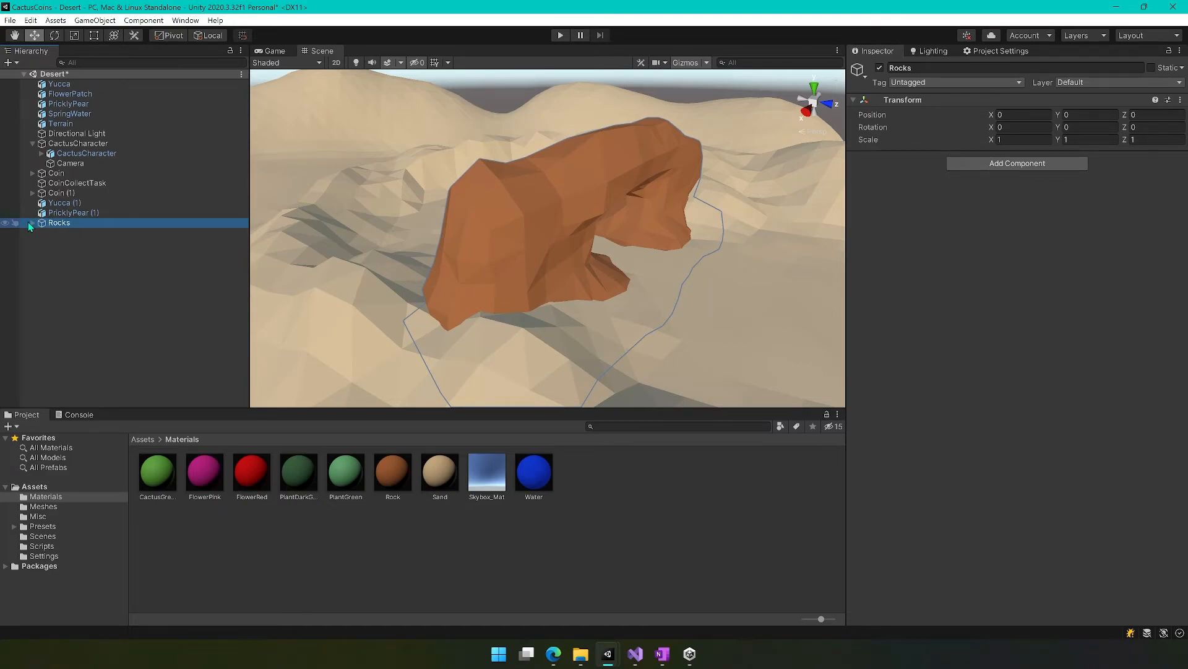
{"action": "left_click", "coordinate": [31, 224]}
{"action": "left_click", "coordinate": [31, 224]}
{"action": "left_click", "coordinate": [31, 224]}
Create a second empty object at the scene root and name it Plants.
{"action": "left_click", "coordinate": [62, 289]}
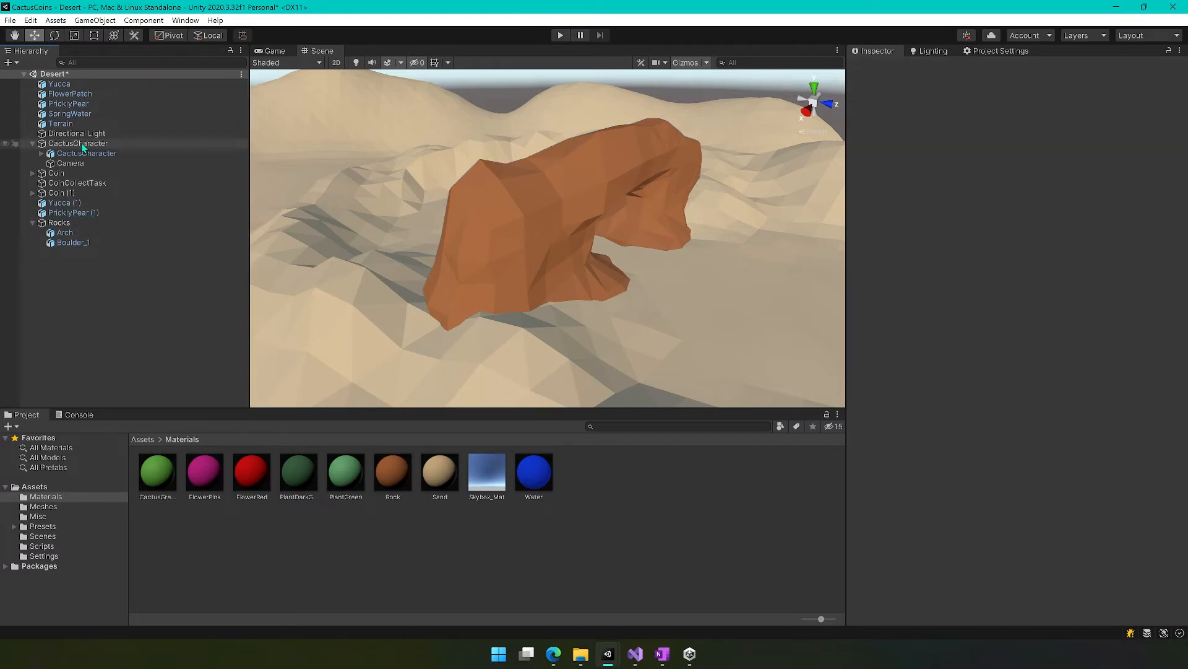
{"action": "right_click", "coordinate": [62, 271]}
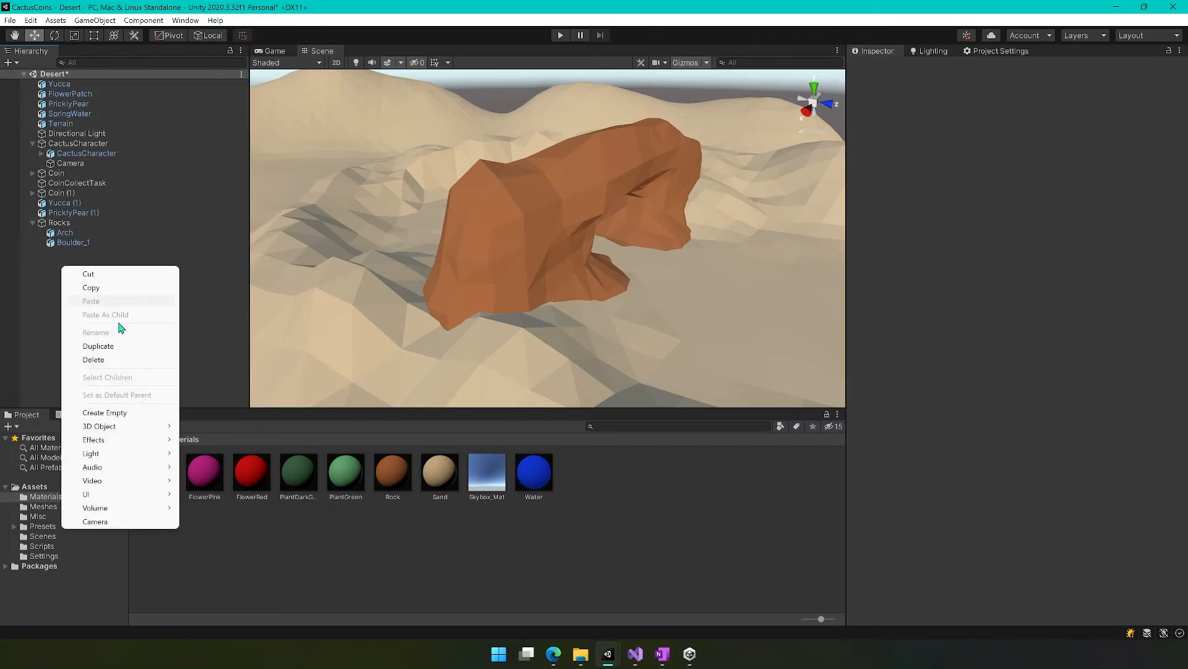
{"action": "left_click", "coordinate": [128, 413]}
{"action": "type", "text": "Plants"}
{"action": "key", "text": "Return"}
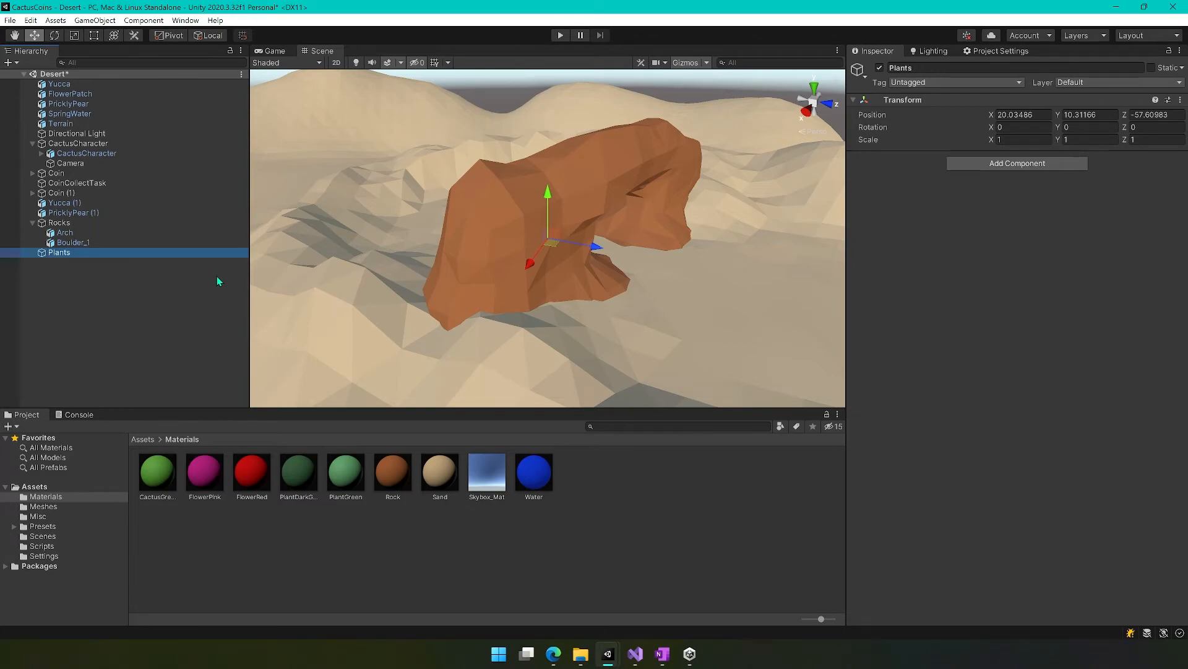
Set the Plants object's X, Y and Z position to 0.
{"action": "left_click", "coordinate": [1023, 115]}
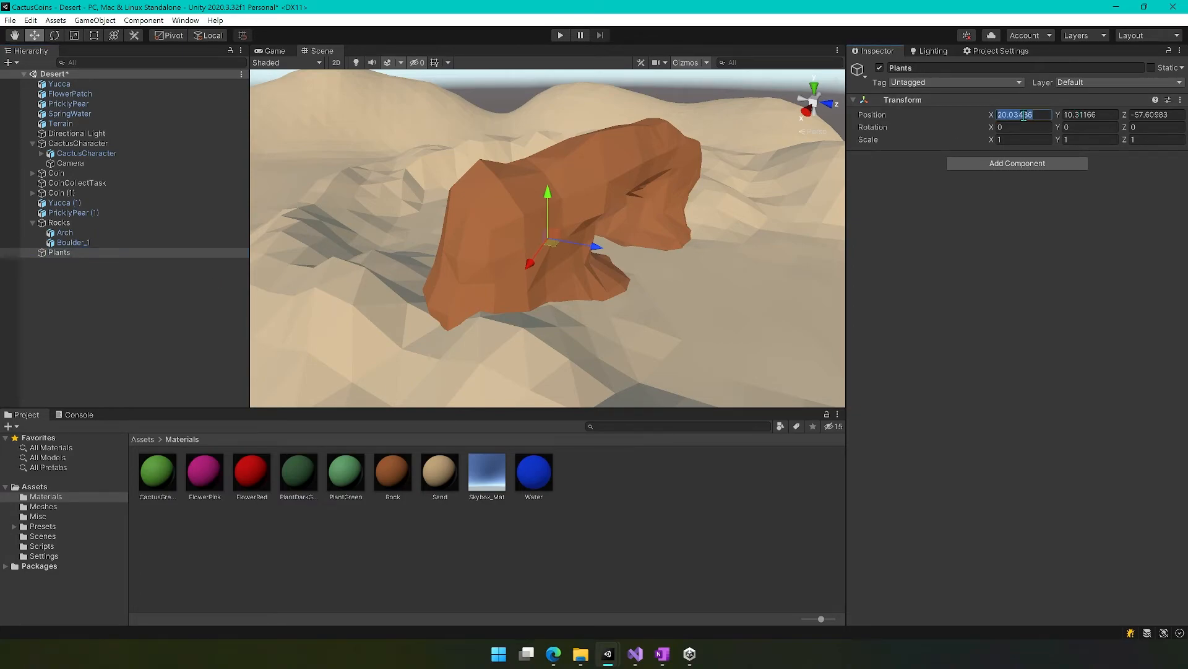
{"action": "type", "text": "0"}
{"action": "key", "text": "Tab"}
{"action": "type", "text": "0"}
{"action": "key", "text": "Tab"}
{"action": "type", "text": "0"}
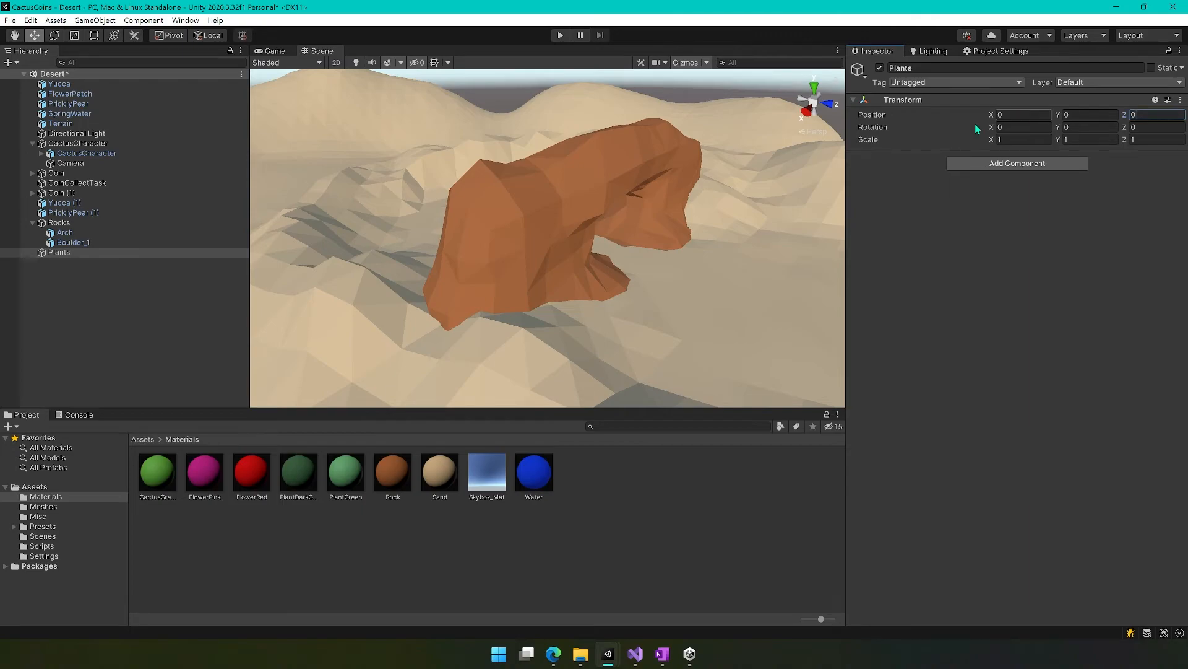
Move Yucca, FlowerPatch, PricklyPear, Yucca (1) and PricklyPear (1) together into the Plants object as children.
{"action": "left_click", "coordinate": [60, 84]}
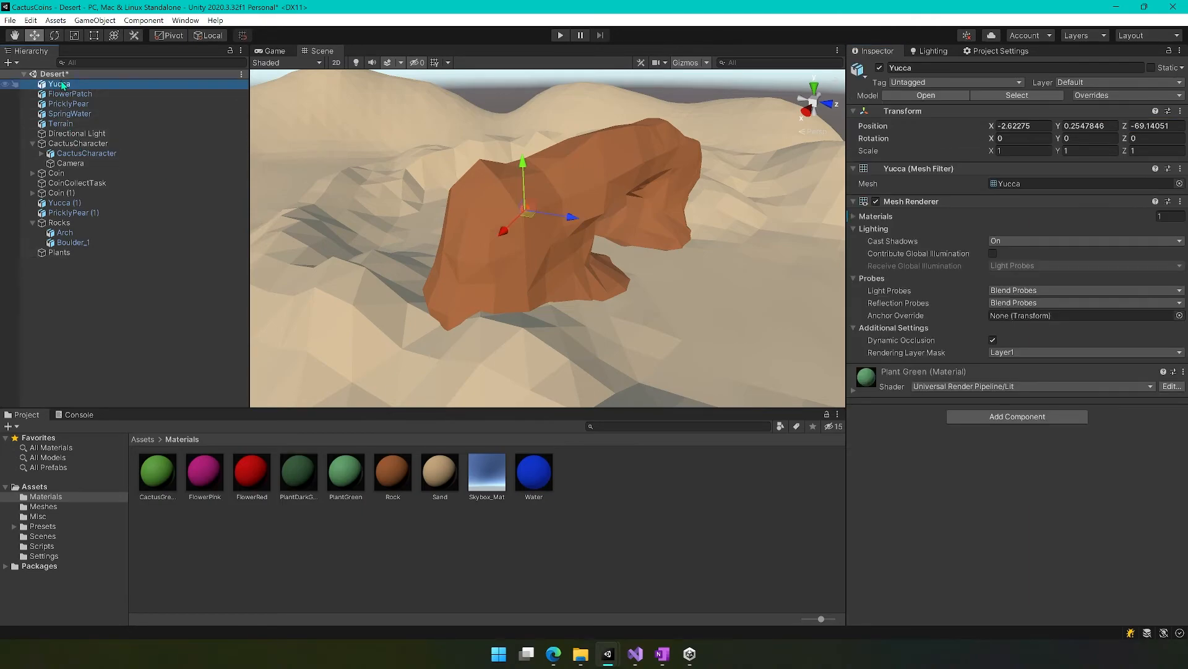
{"action": "left_click", "coordinate": [70, 94], "text": "ctrl"}
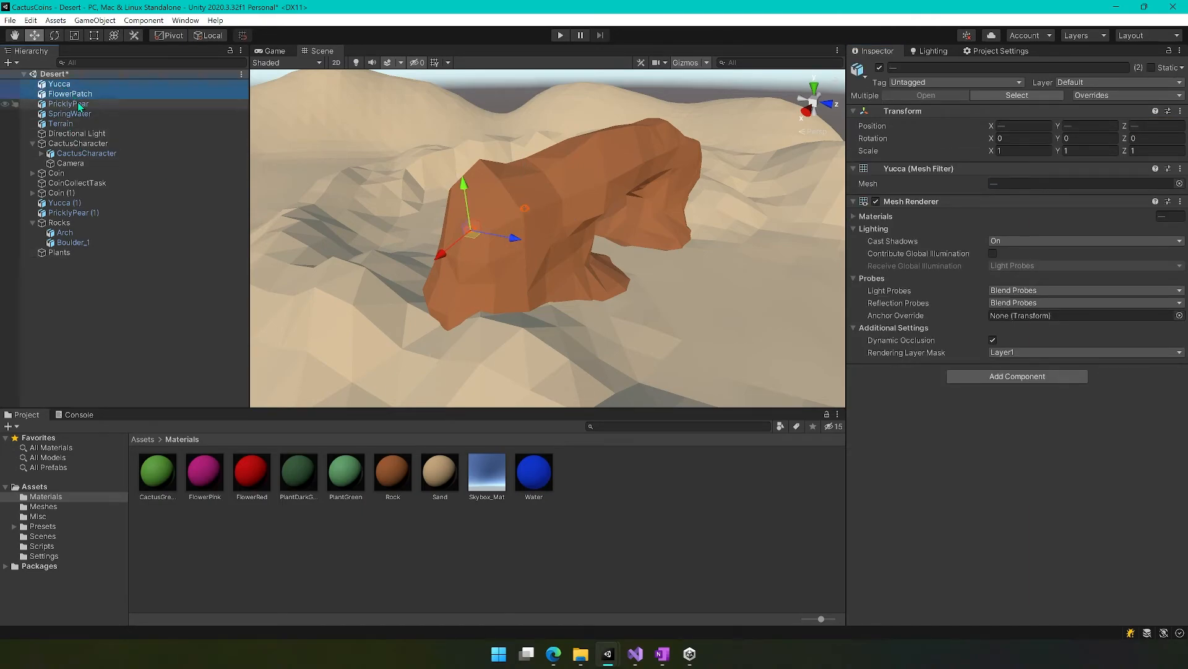
{"action": "left_click", "coordinate": [69, 104], "text": "ctrl"}
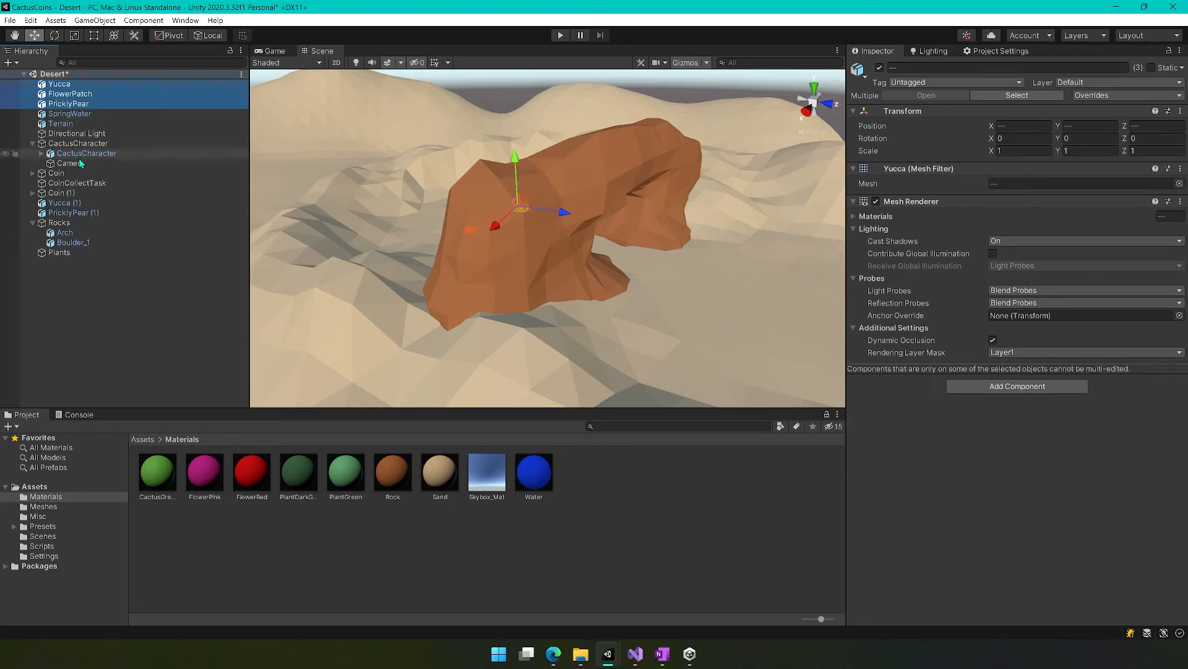
{"action": "left_click", "coordinate": [83, 205], "text": "ctrl"}
{"action": "left_click", "coordinate": [82, 214], "text": "ctrl"}
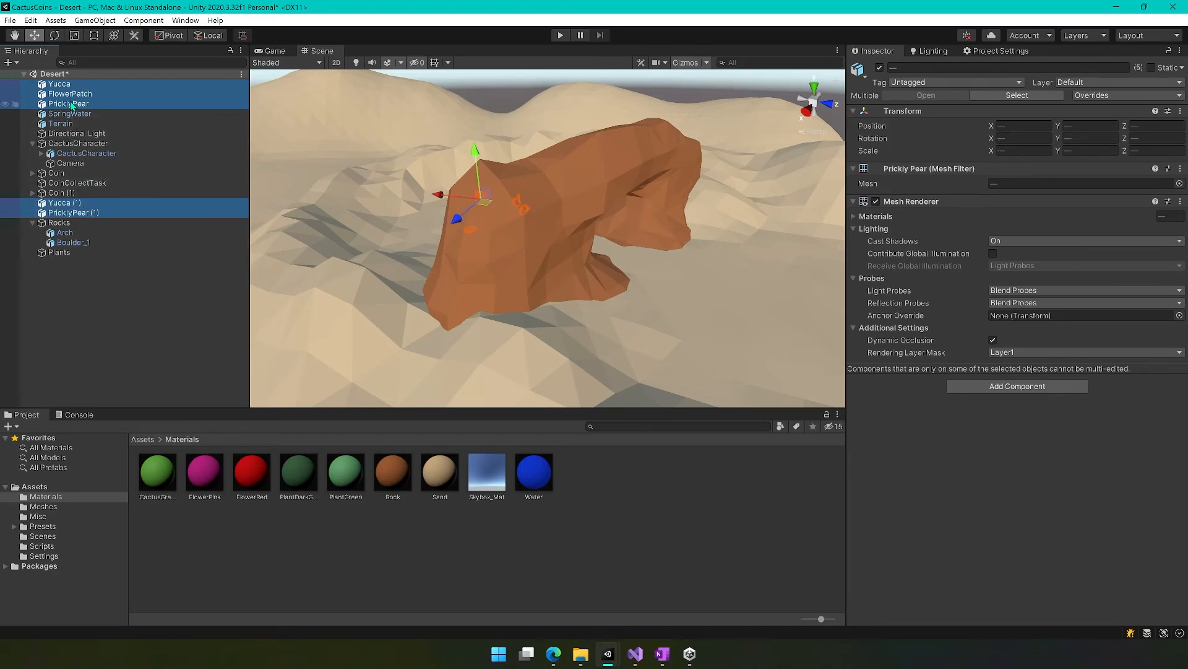
{"action": "left_click_drag", "start_coordinate": [67, 92], "coordinate": [58, 254]}
Deactivate the Plants group to test hiding all plants around the pool, and reactivate it.
{"action": "left_click_drag", "start_coordinate": [370, 273], "coordinate": [354, 233], "text": "alt"}
{"action": "left_click", "coordinate": [59, 204]}
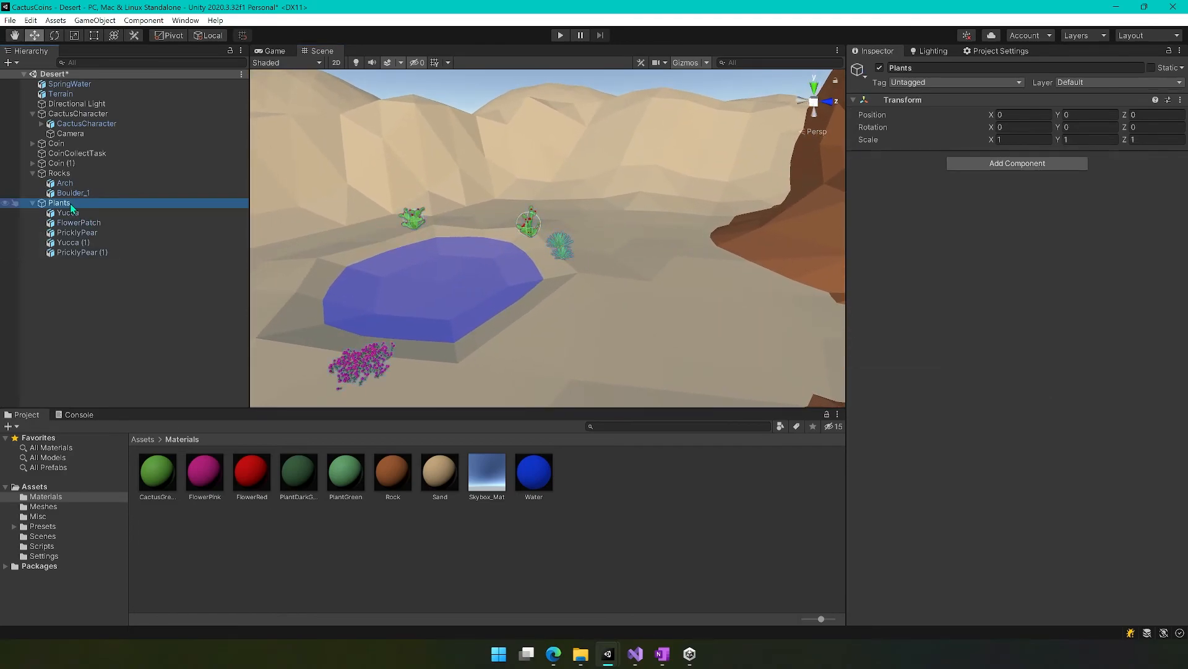
{"action": "left_click", "coordinate": [880, 68]}
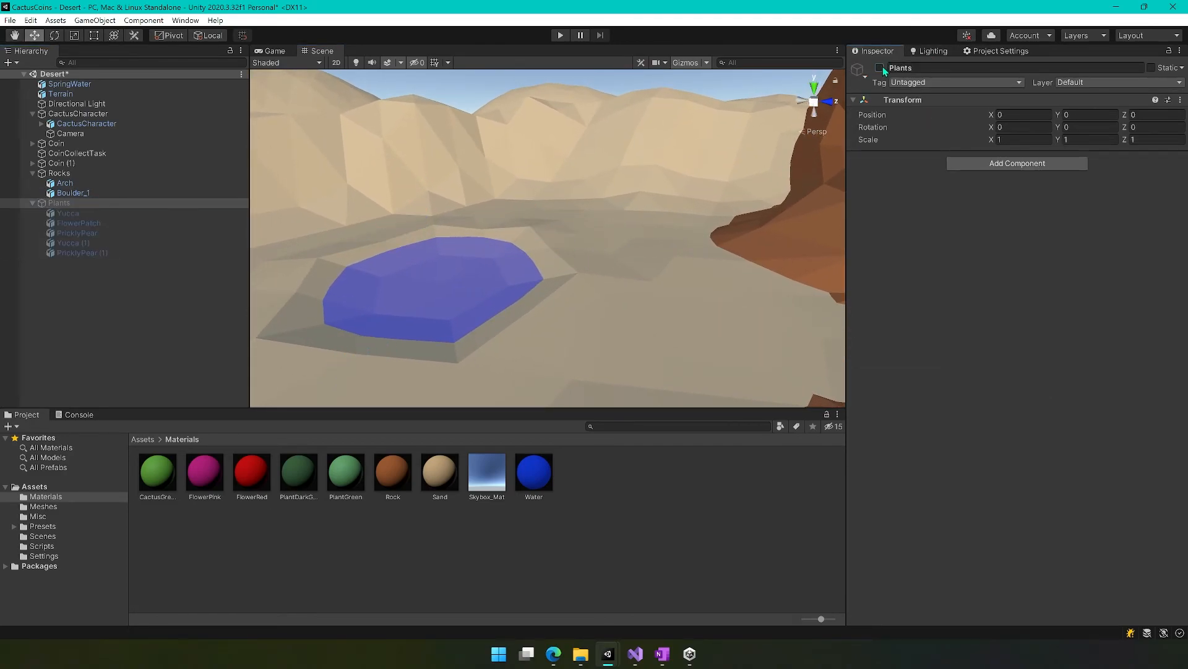
{"action": "left_click", "coordinate": [880, 67]}
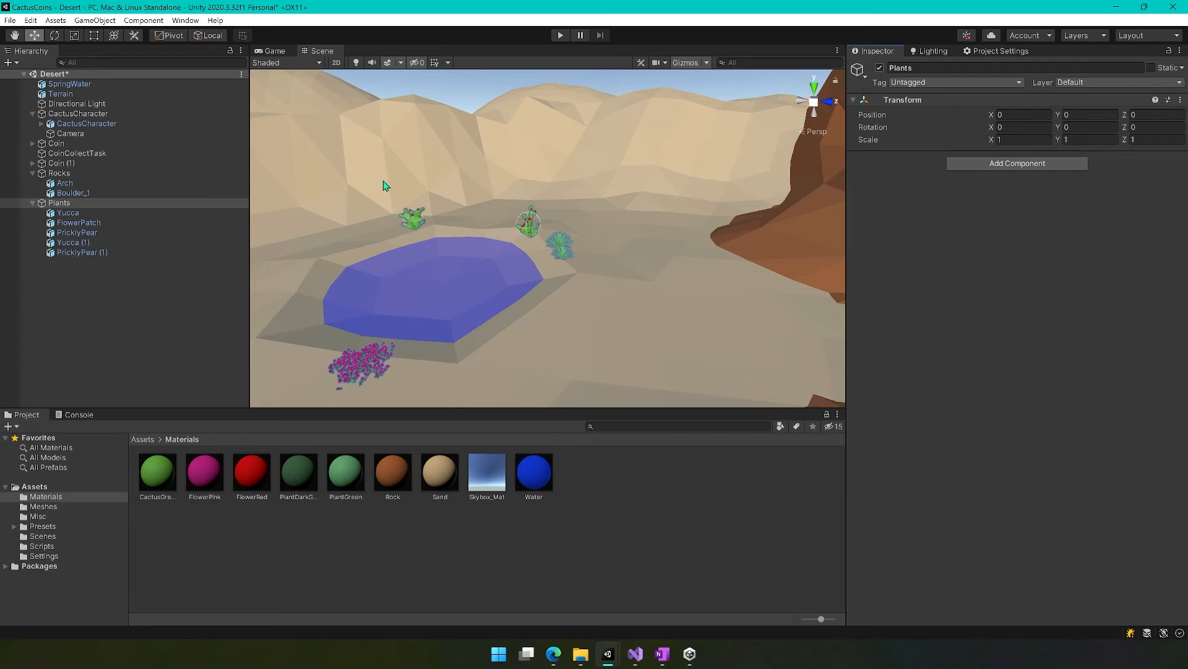
Duplicate FlowerPatch within the Plants group and move the copy along the pool's edge to about X 4.44 and Z -75.54.
{"action": "left_click", "coordinate": [87, 252]}
{"action": "left_click", "coordinate": [78, 223]}
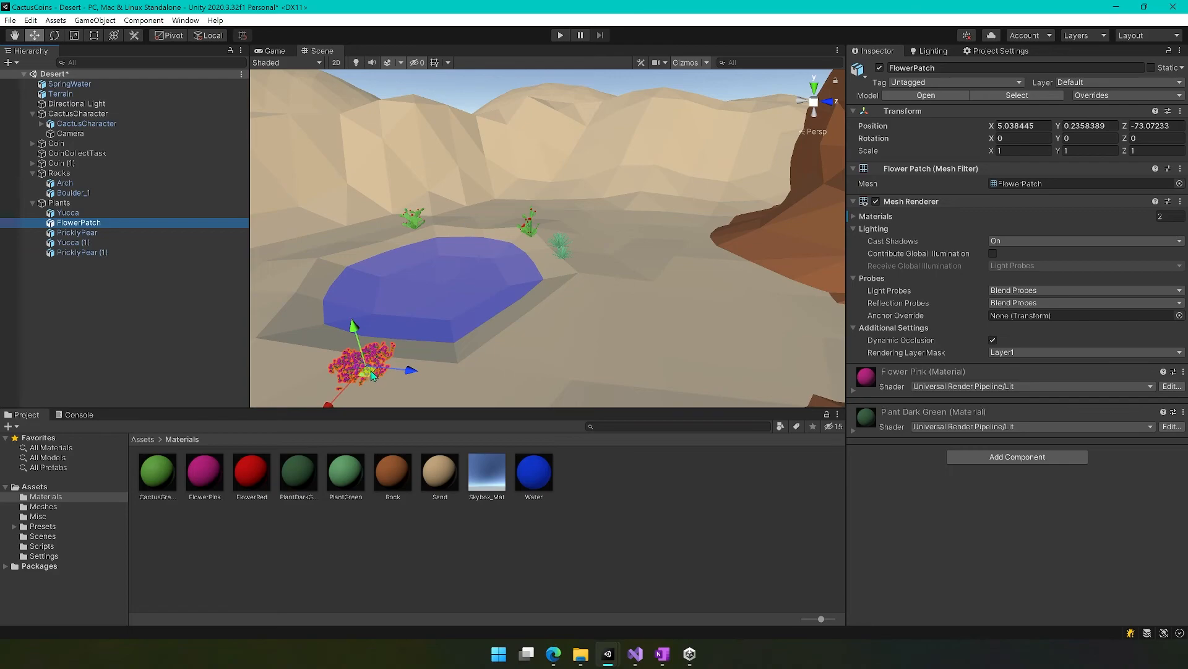
{"action": "key", "text": "ctrl+d"}
{"action": "left_click_drag", "start_coordinate": [372, 376], "coordinate": [306, 328]}
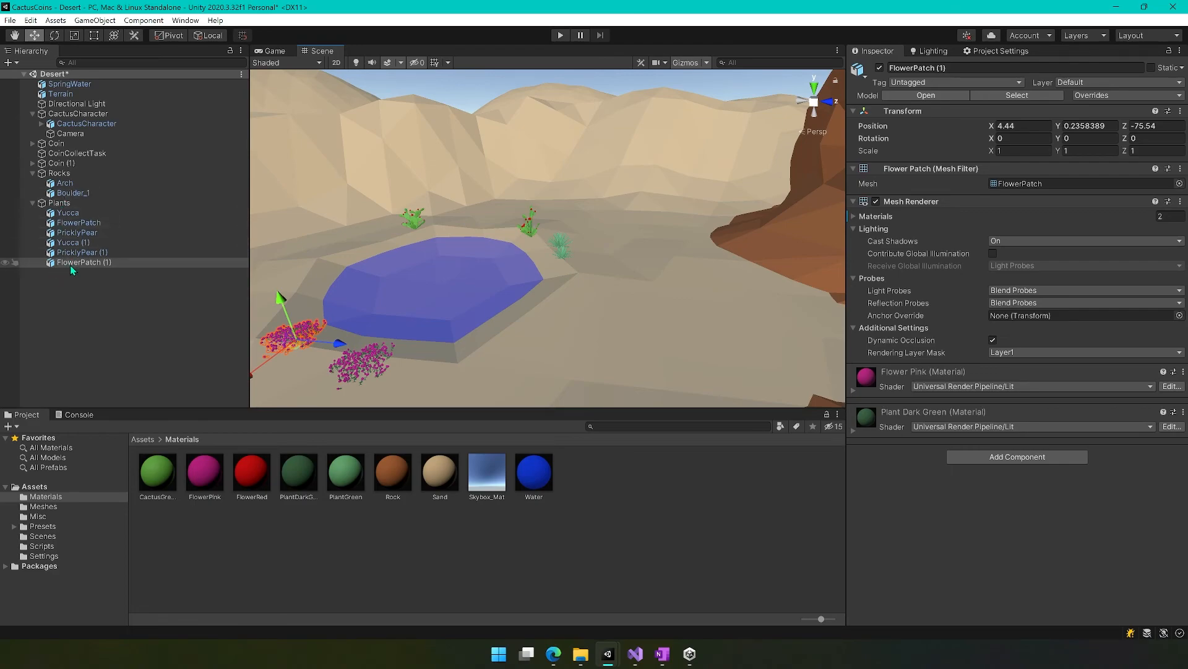
Rotate the duplicated flower patch to about -51.7° around its Y axis.
{"action": "left_click", "coordinate": [468, 311]}
{"action": "left_click", "coordinate": [322, 346]}
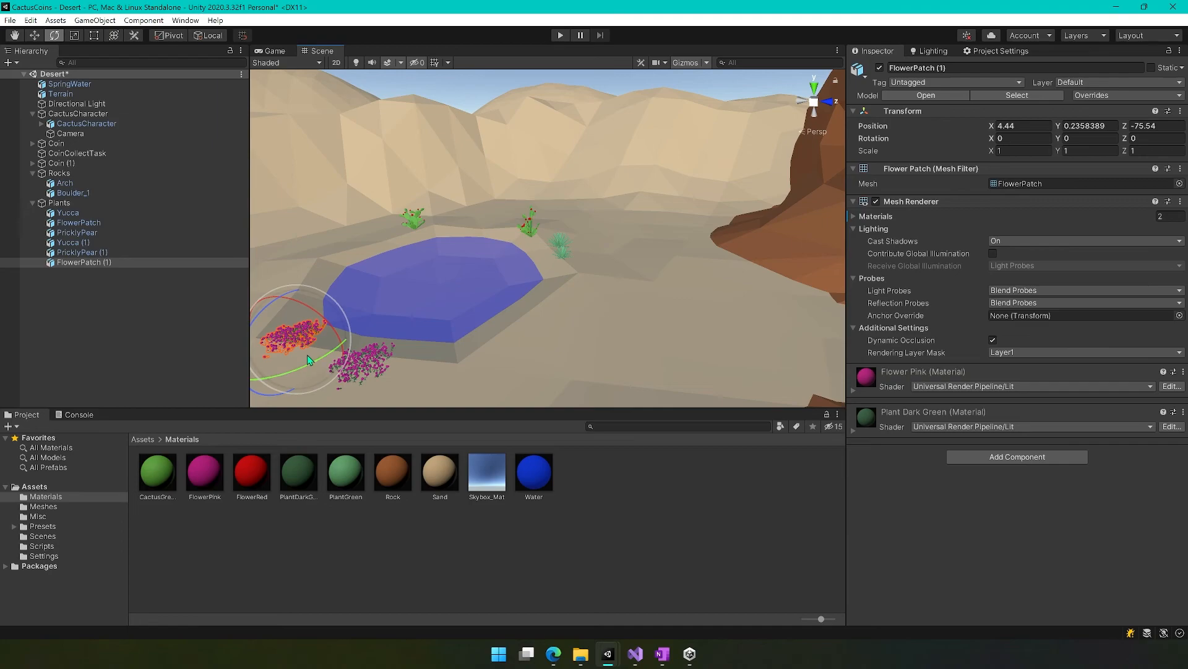
{"action": "right_click_drag", "start_coordinate": [463, 314], "coordinate": [664, 290]}
{"action": "key", "text": "w"}
{"action": "key", "text": "s"}
{"action": "key", "text": "w"}
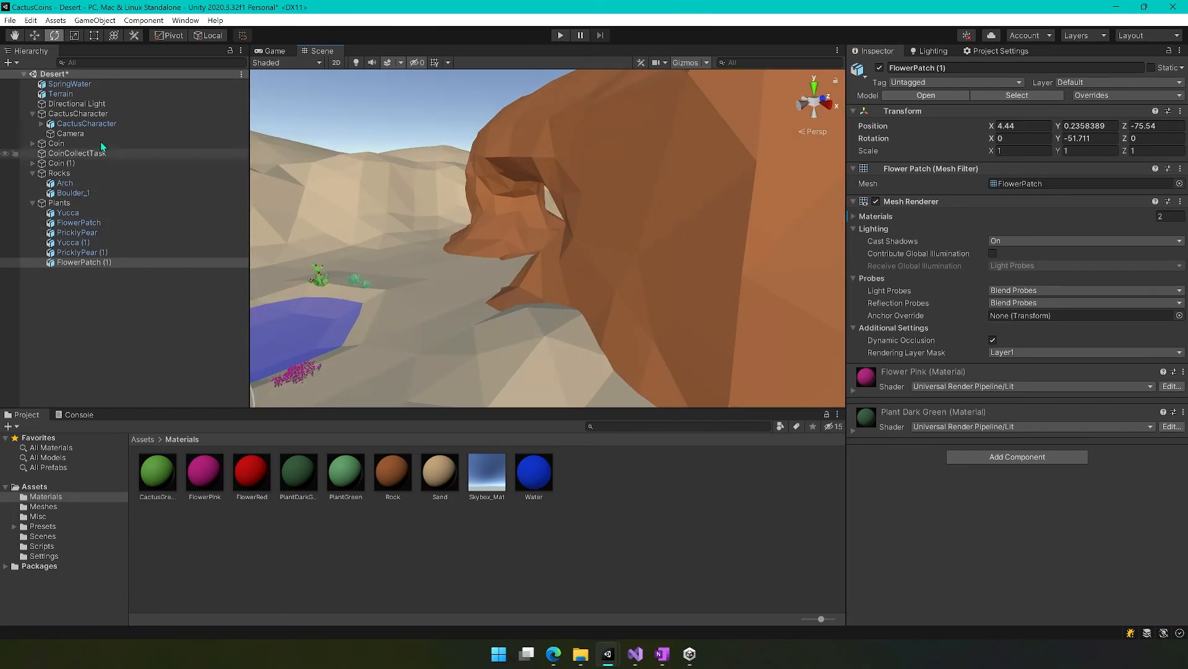
{"action": "right_click_drag", "start_coordinate": [655, 295], "coordinate": [557, 284]}
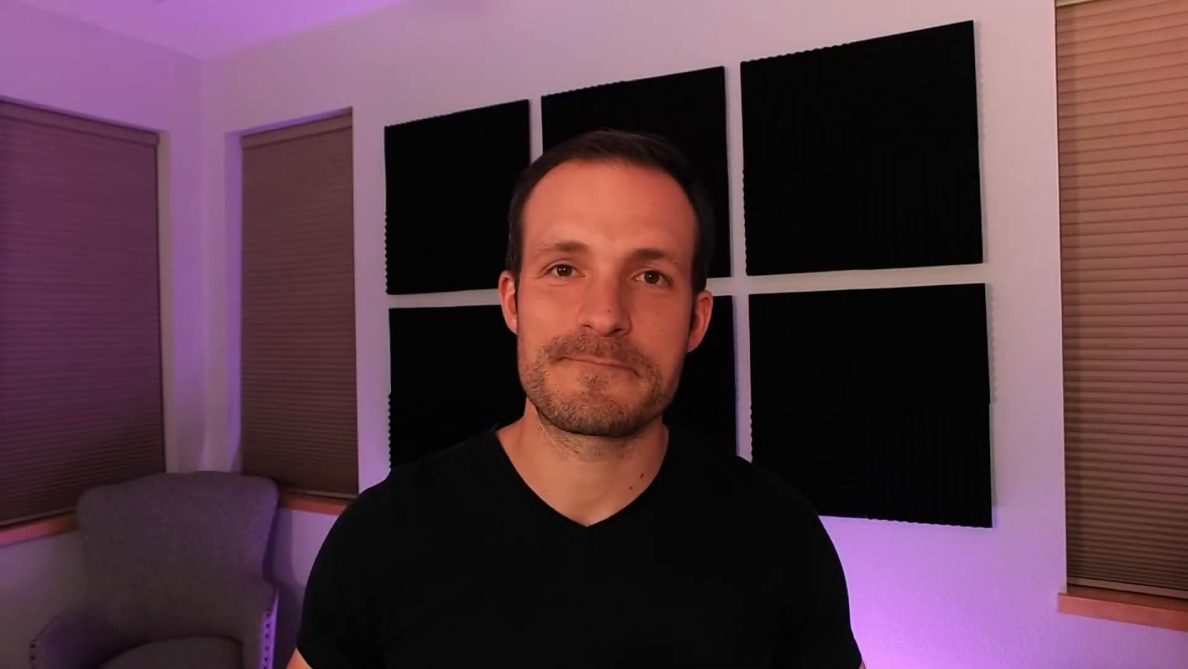